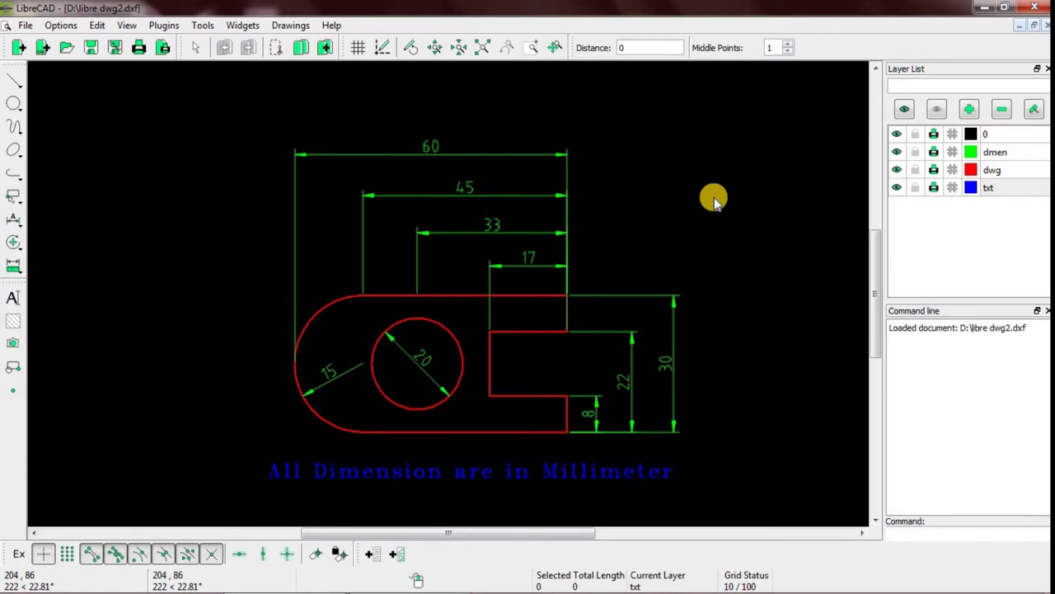
- Dismiss the stray selection window and create a new blank drawing
{"action": "left_click", "coordinate": [29, 26]}
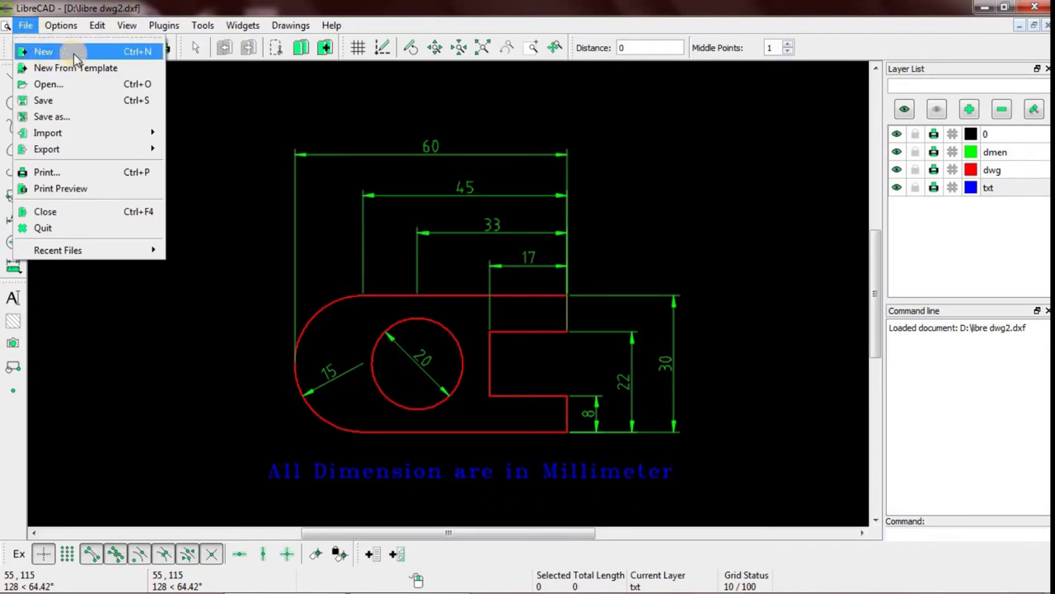
{"action": "left_click", "coordinate": [219, 136]}
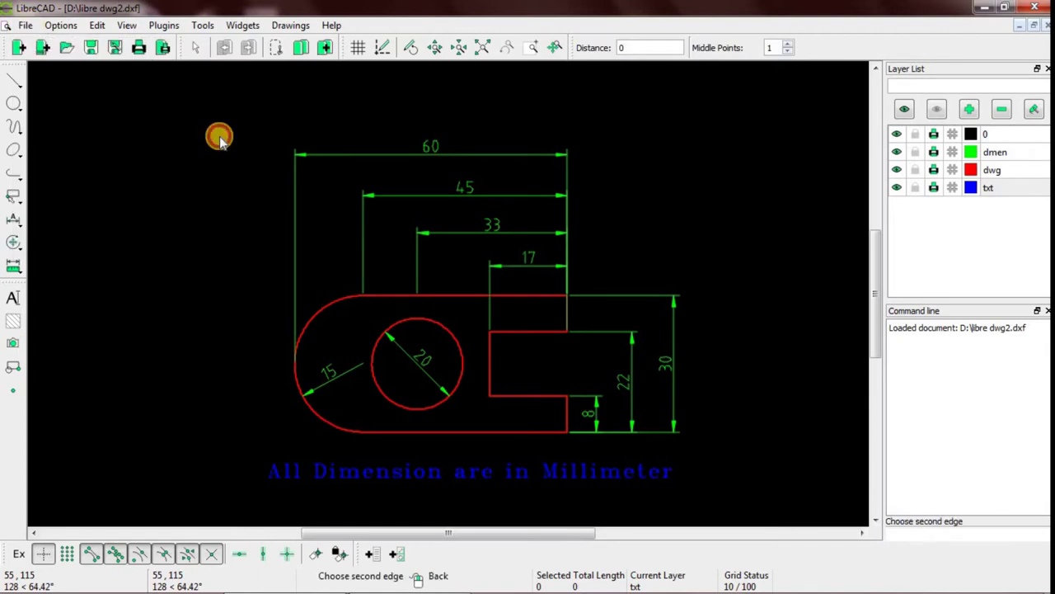
{"action": "left_click_drag", "start_coordinate": [220, 136], "coordinate": [88, 90]}
{"action": "left_click", "coordinate": [88, 91]}
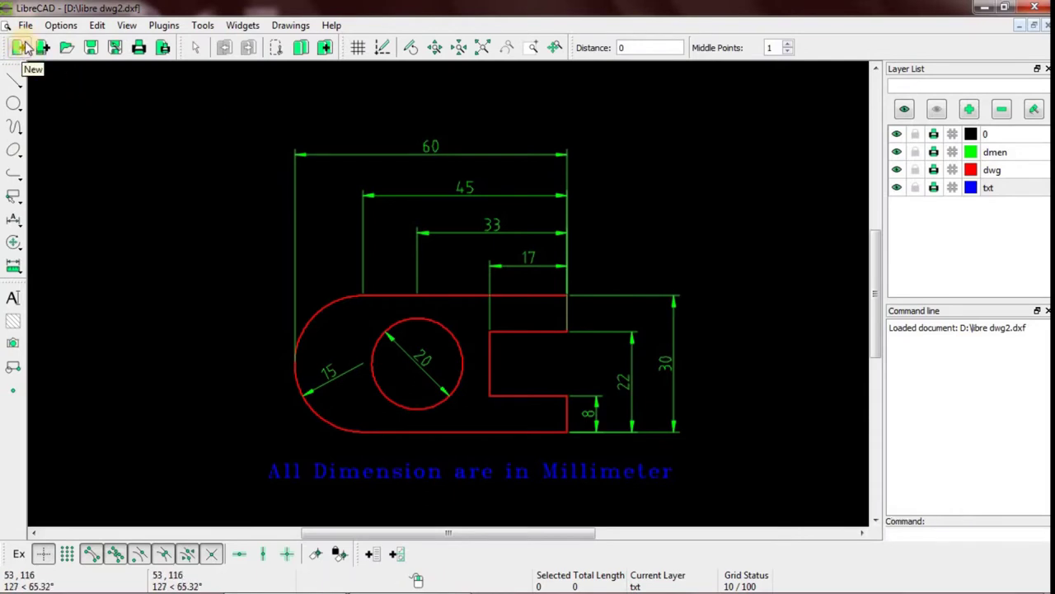
{"action": "left_click", "coordinate": [18, 48]}
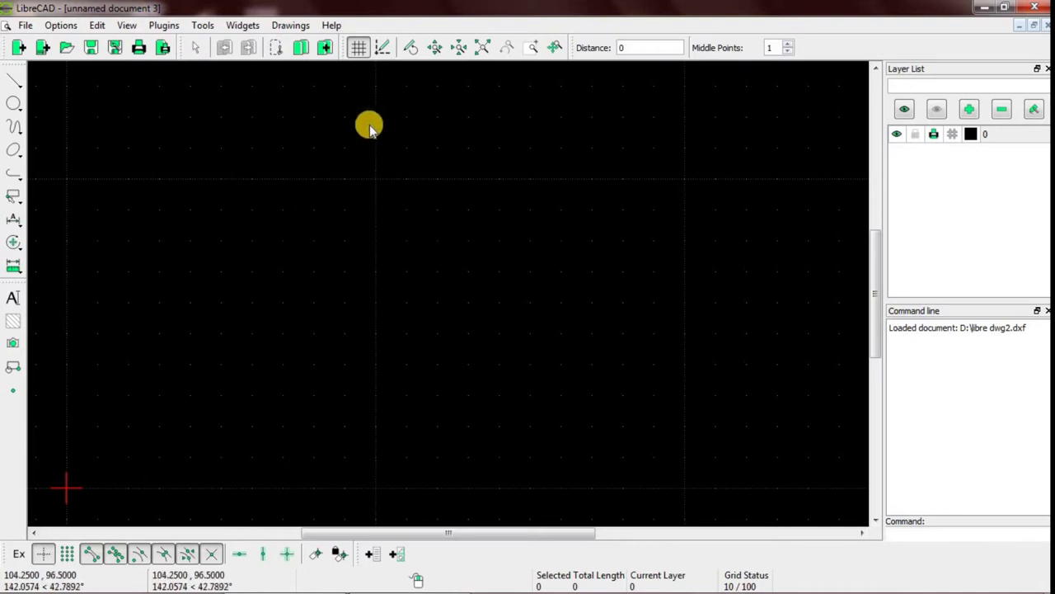
- Turn off the grid and set the drawing's millimetre length precision to 0 in Drawing Preferences
{"action": "left_click", "coordinate": [361, 48]}
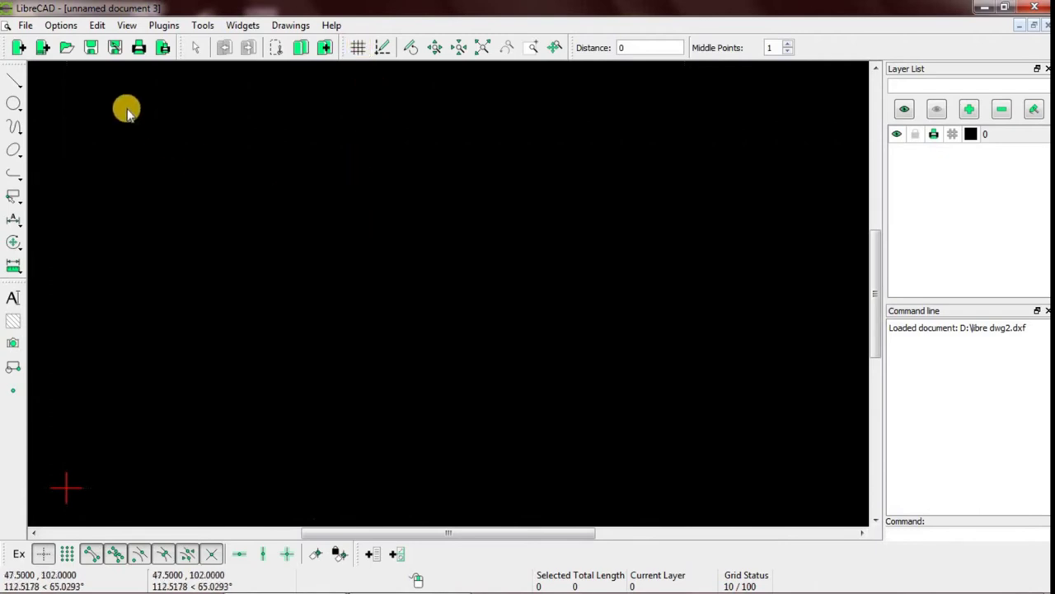
{"action": "left_click", "coordinate": [69, 27]}
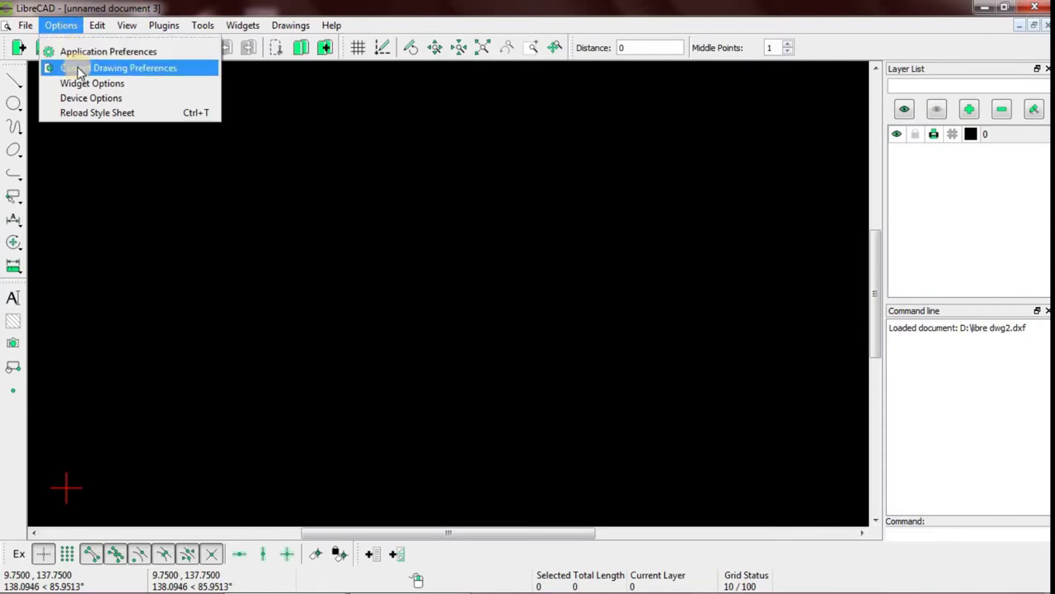
{"action": "left_click", "coordinate": [190, 73]}
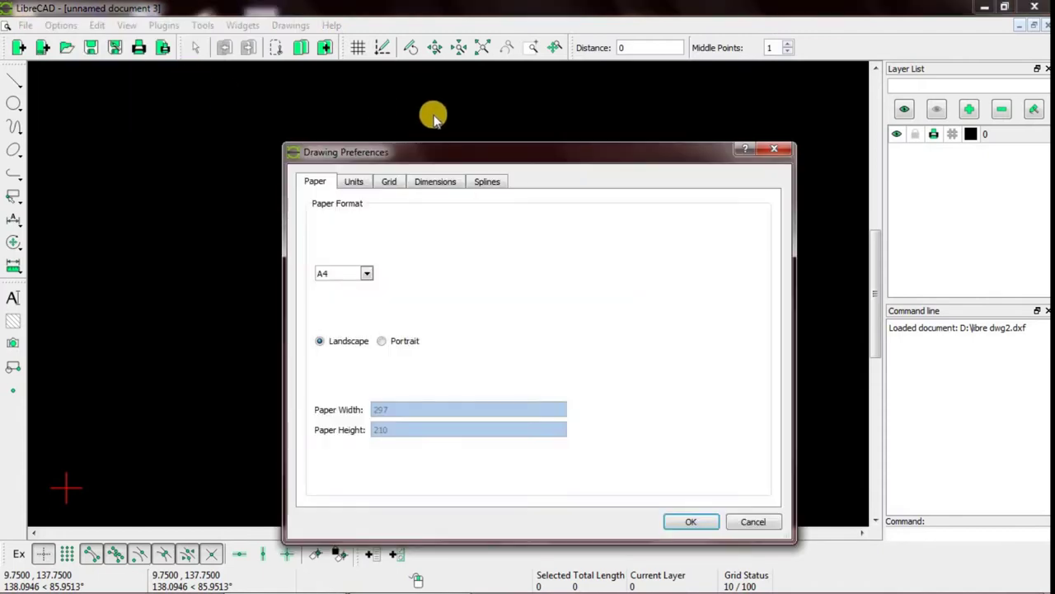
{"action": "left_click_drag", "start_coordinate": [471, 152], "coordinate": [423, 102]}
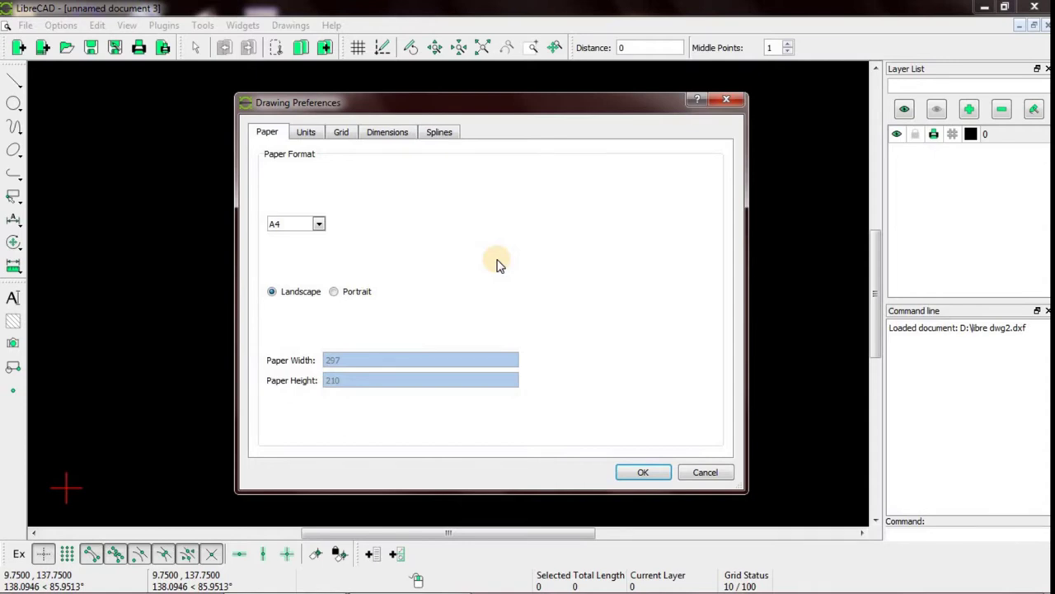
{"action": "left_click", "coordinate": [306, 132]}
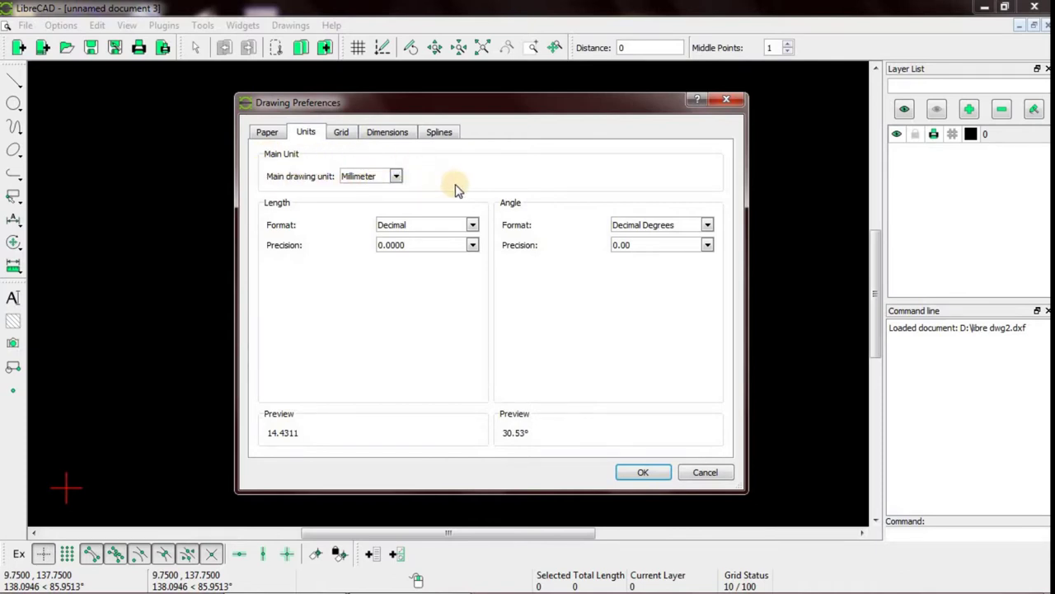
{"action": "left_click", "coordinate": [473, 246]}
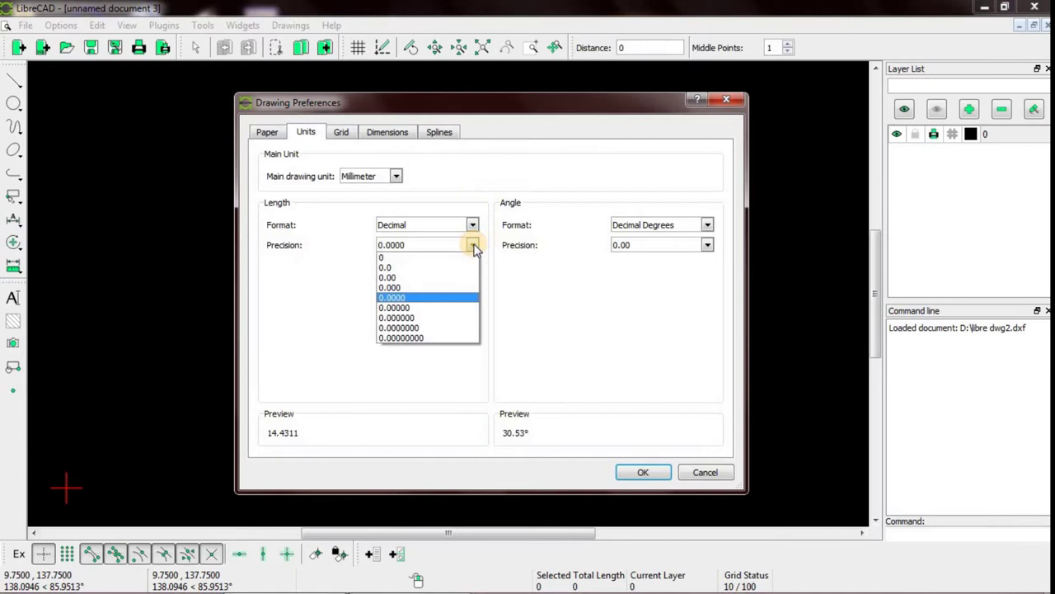
{"action": "left_click", "coordinate": [422, 257]}
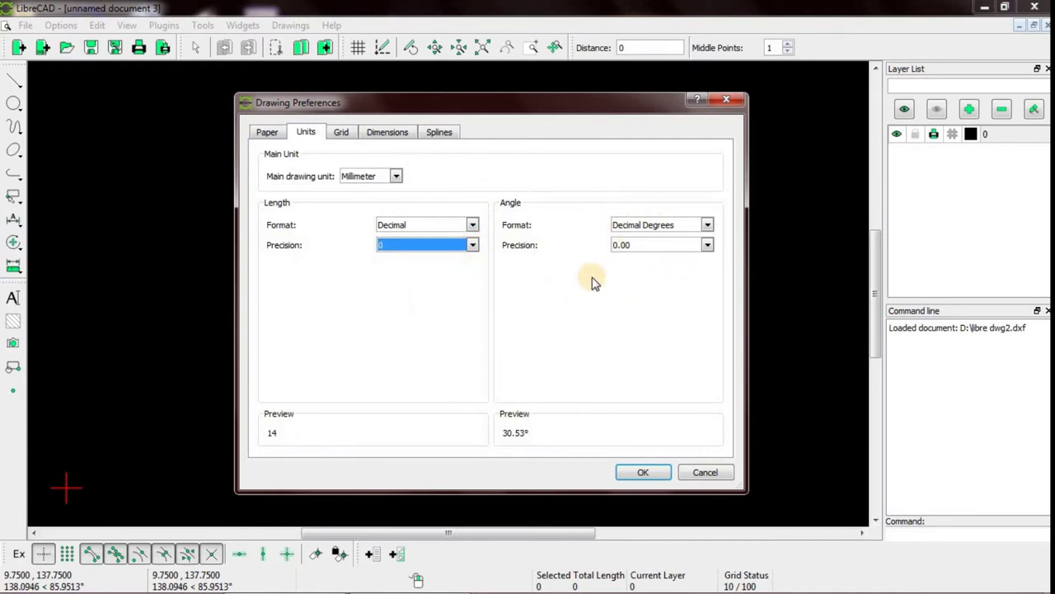
- Set dimension text colour and extension line colour and width to By Layer
{"action": "left_click", "coordinate": [400, 137]}
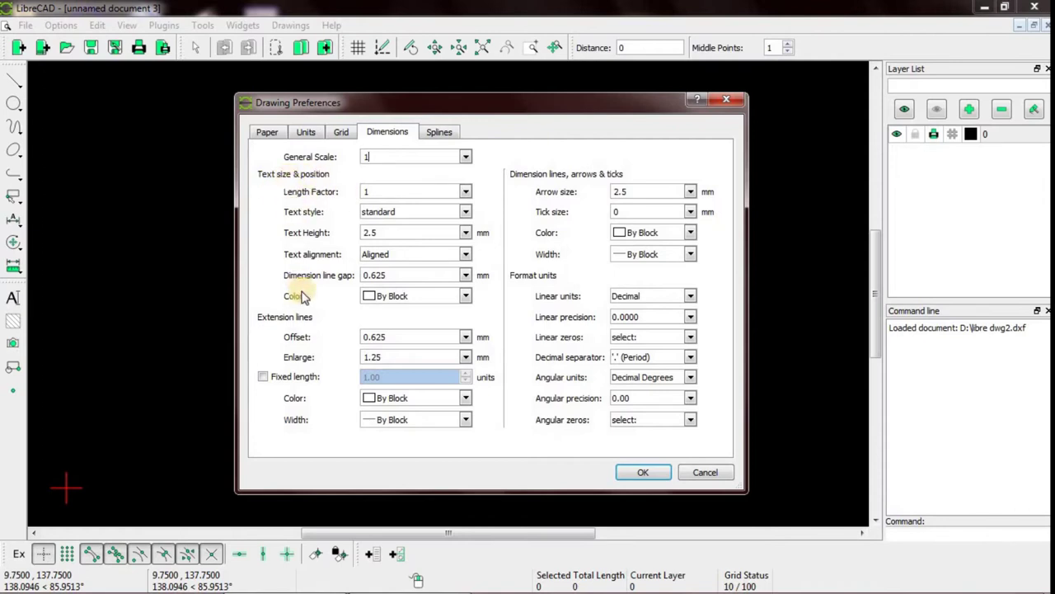
{"action": "left_click", "coordinate": [464, 296]}
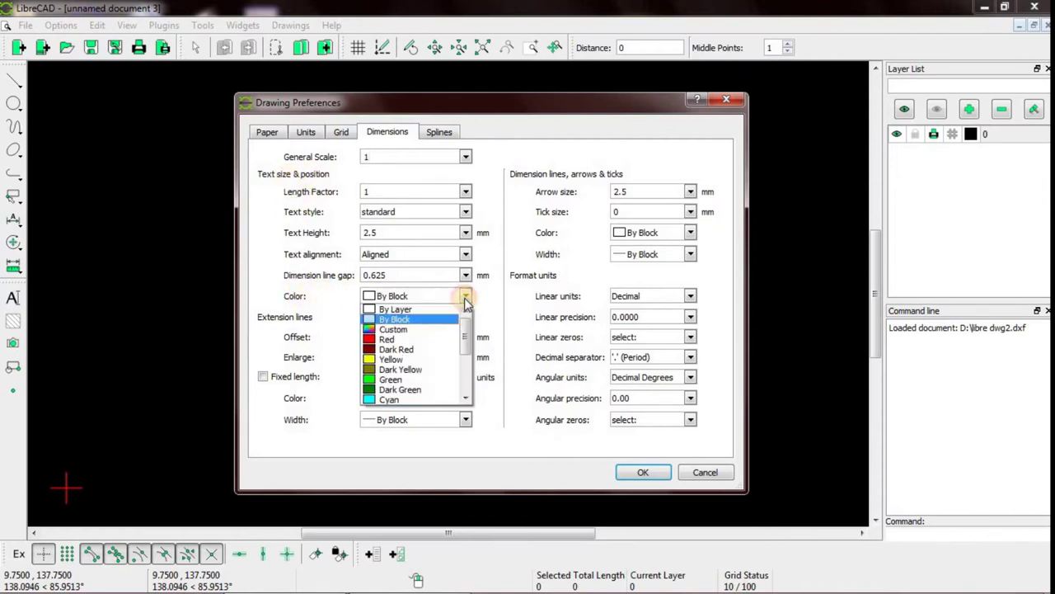
{"action": "left_click", "coordinate": [396, 309]}
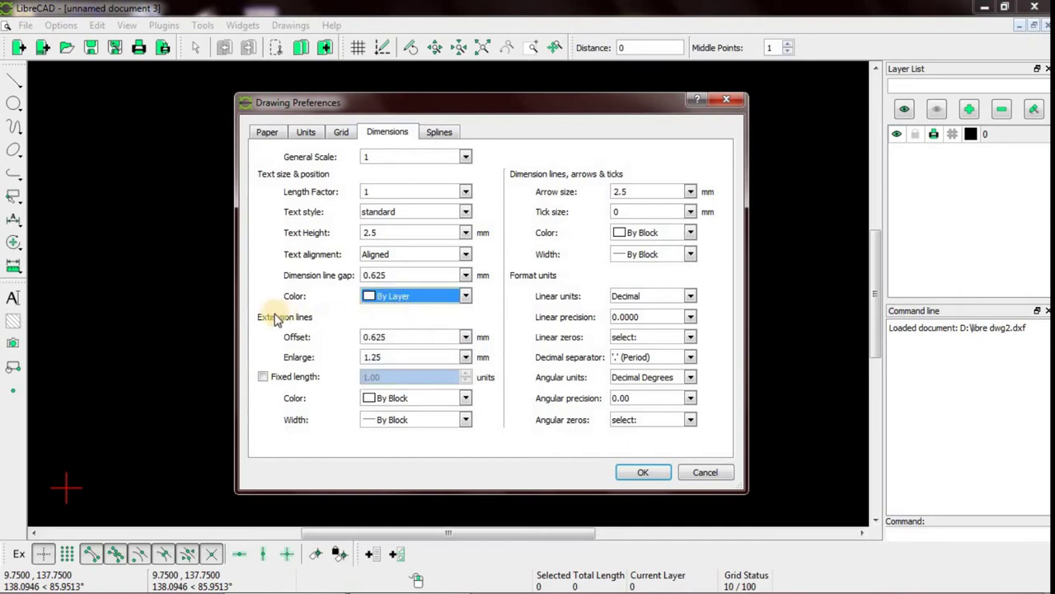
{"action": "left_click", "coordinate": [427, 399]}
{"action": "left_click", "coordinate": [428, 411]}
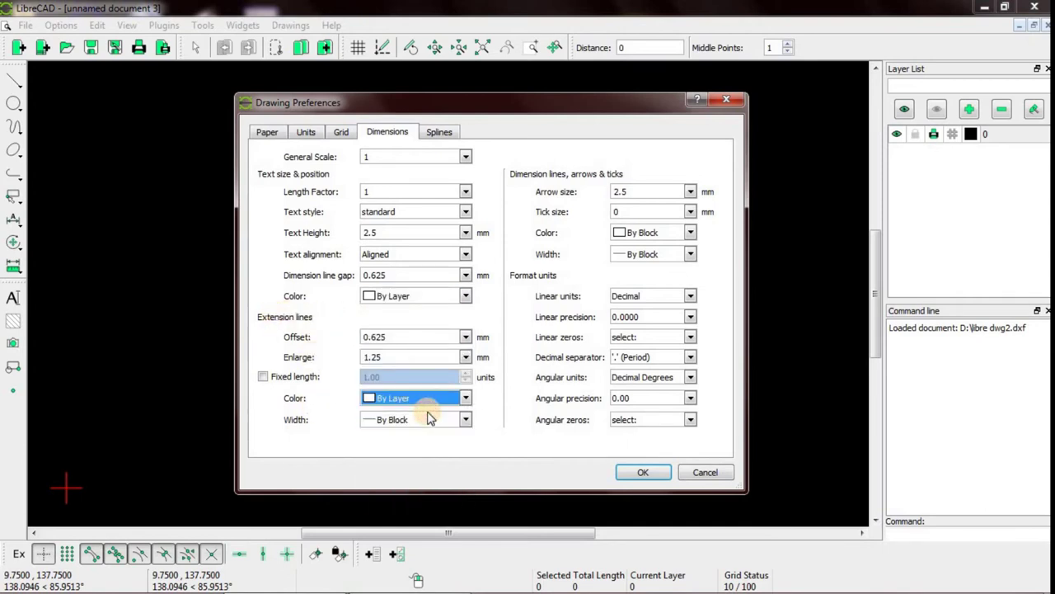
{"action": "left_click", "coordinate": [441, 419]}
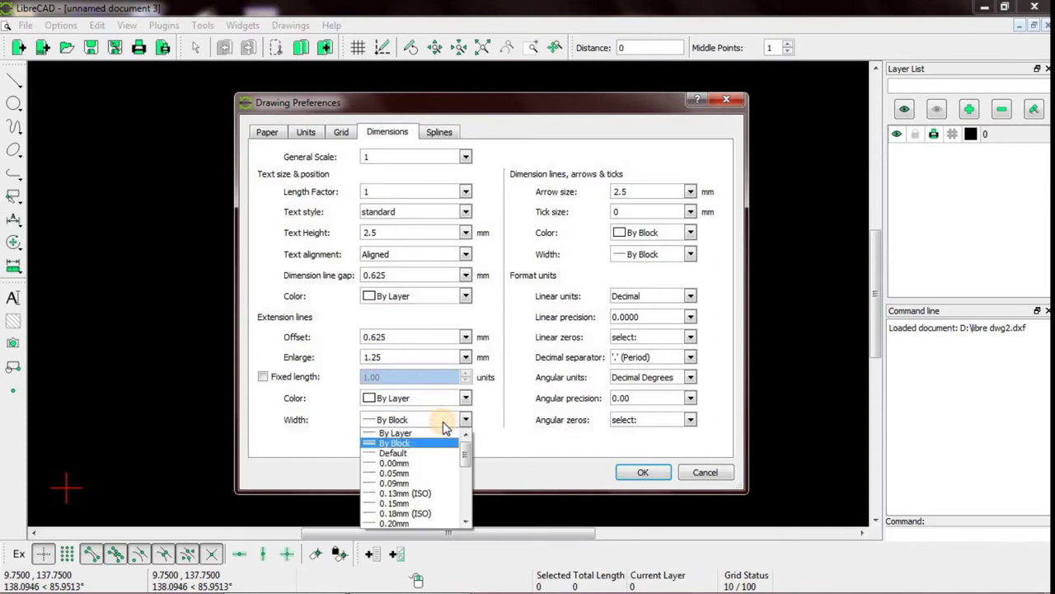
{"action": "left_click", "coordinate": [441, 434]}
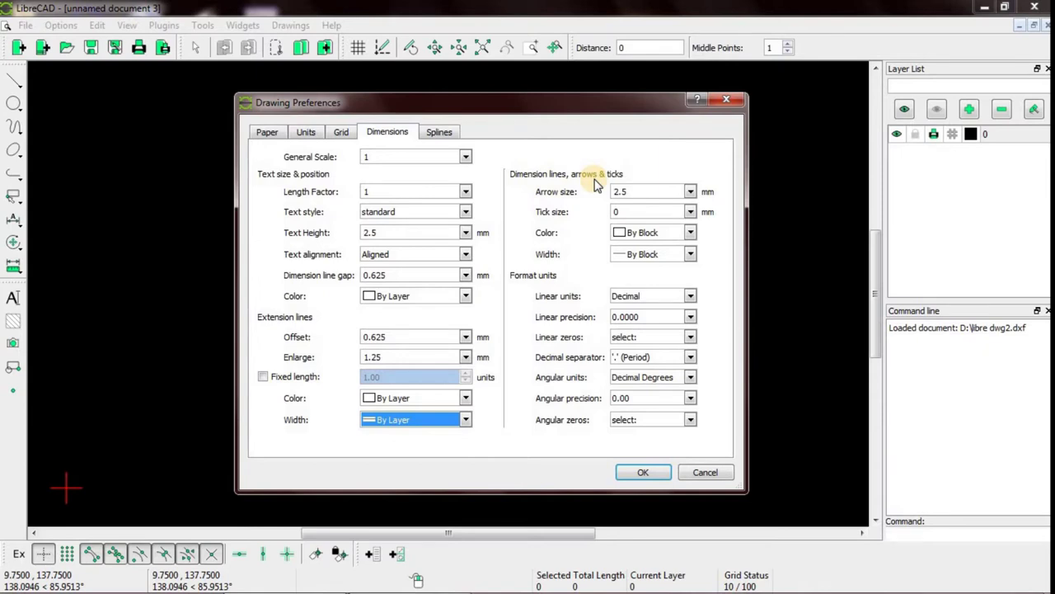
- Set dimension line colour and width to By Layer and linear precision to 0, then apply
{"action": "left_click", "coordinate": [675, 234]}
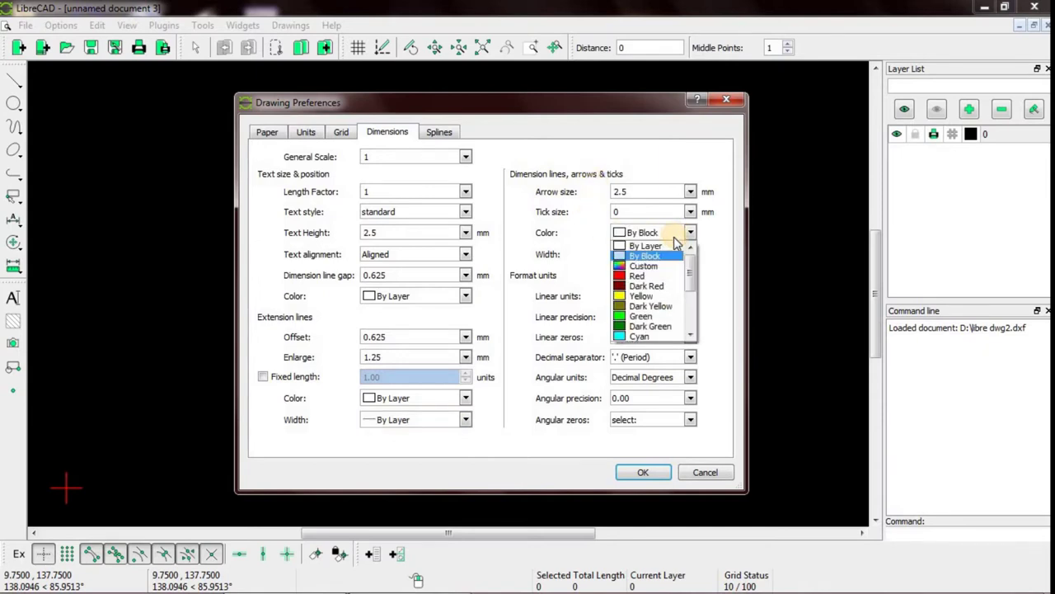
{"action": "left_click", "coordinate": [664, 246]}
{"action": "left_click", "coordinate": [667, 257]}
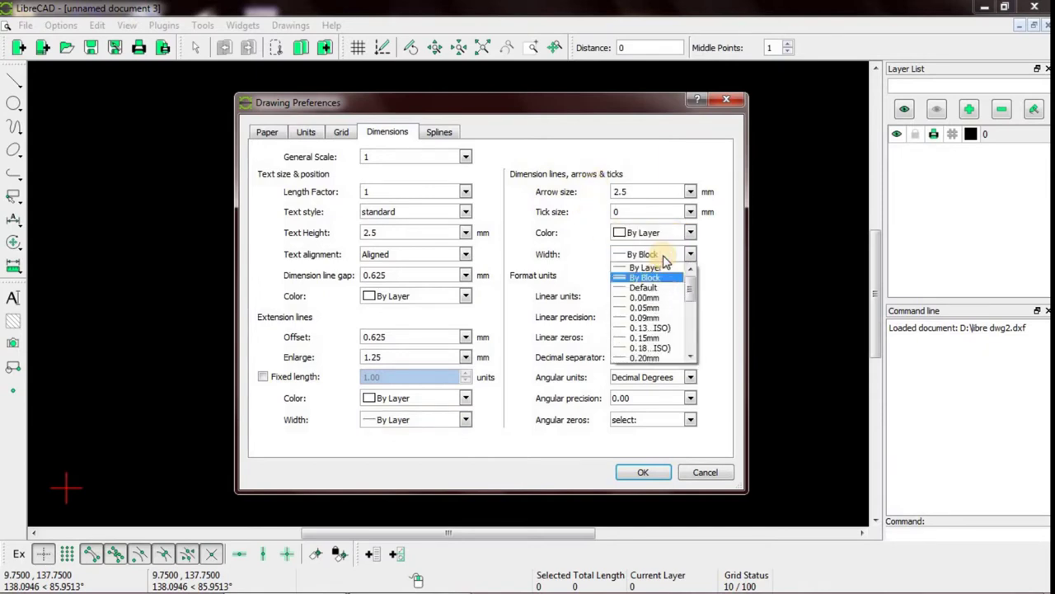
{"action": "left_click", "coordinate": [659, 267]}
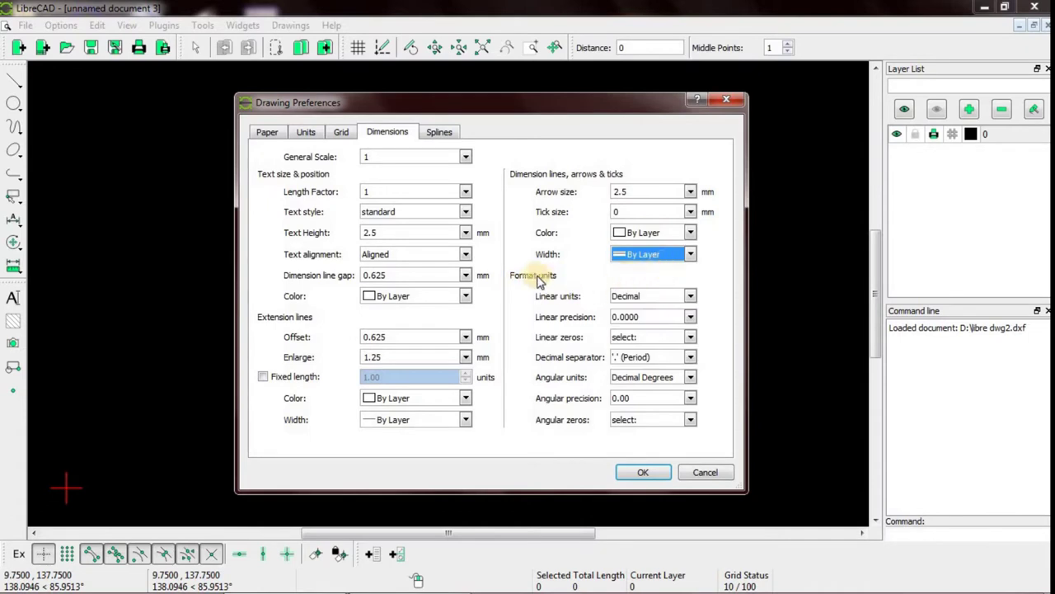
{"action": "left_click", "coordinate": [691, 319]}
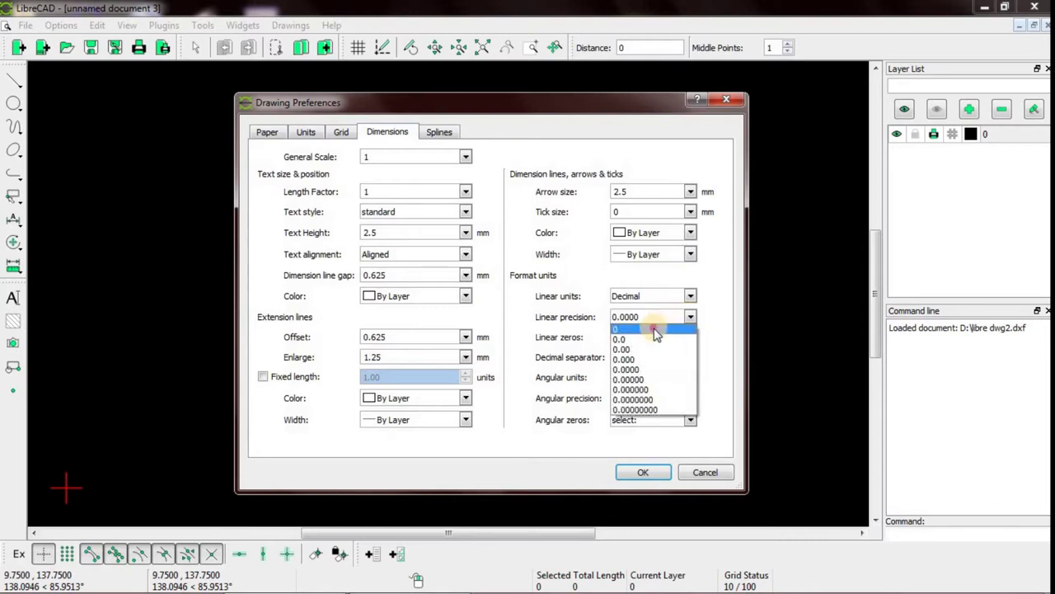
{"action": "left_click", "coordinate": [654, 329]}
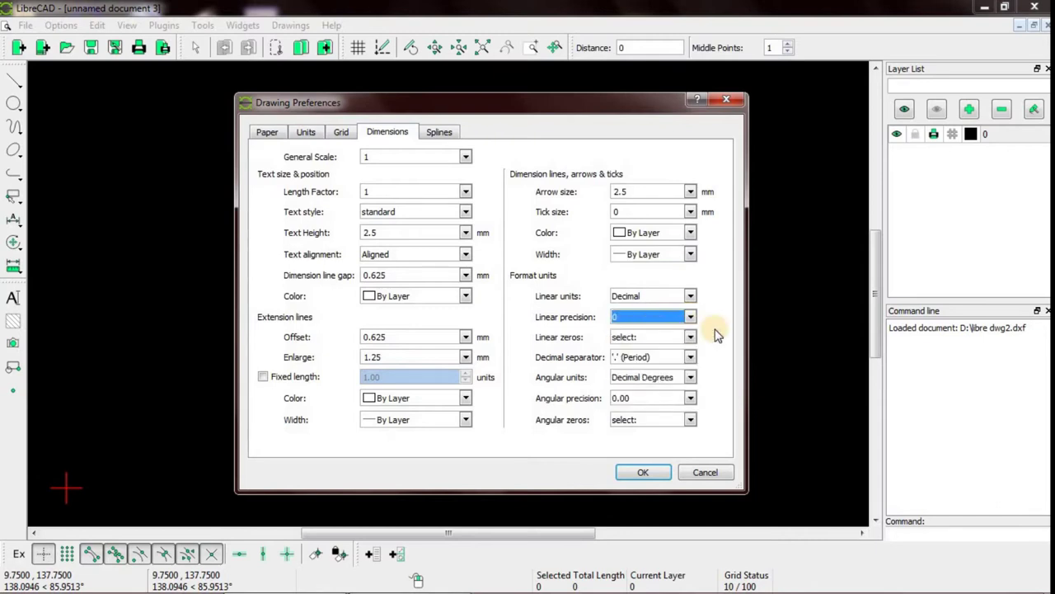
{"action": "left_click", "coordinate": [644, 474]}
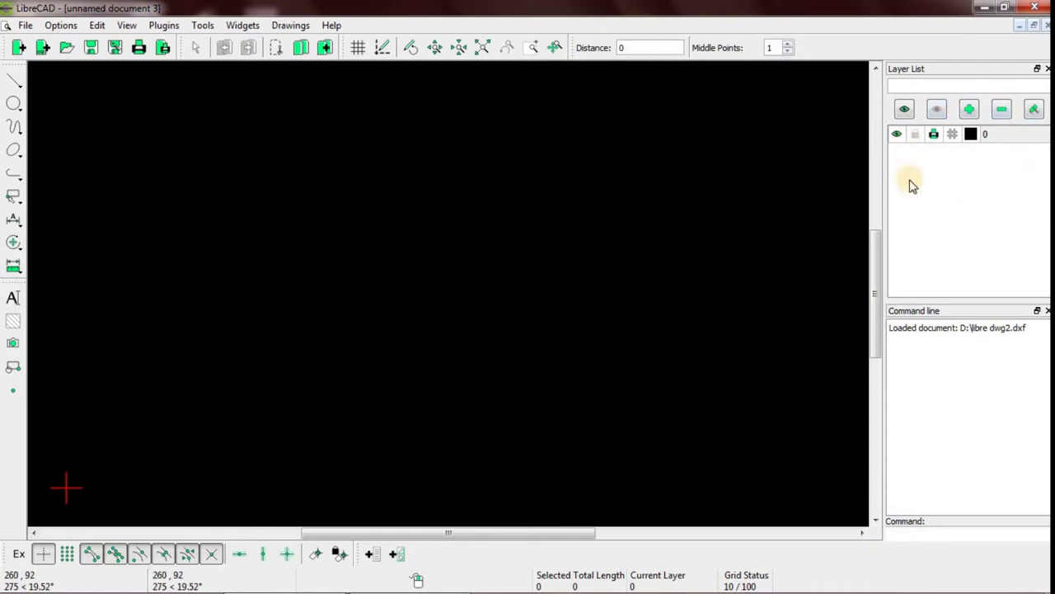
- Create layer 'dwg' with Red colour and 0.35mm (ISO) line width
{"action": "left_click", "coordinate": [969, 111]}
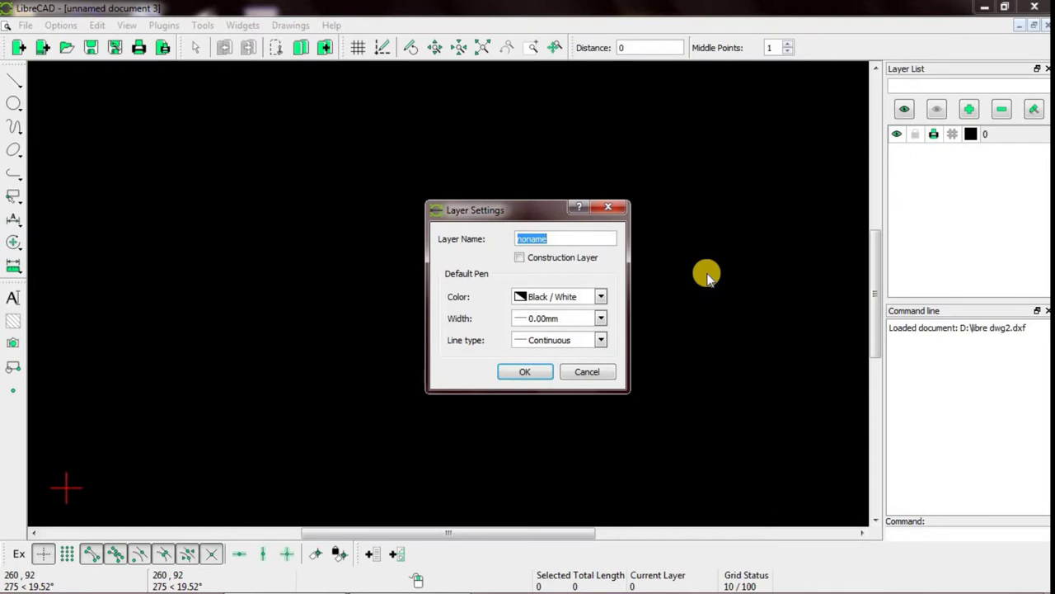
{"action": "type", "text": "dwg"}
{"action": "left_click", "coordinate": [601, 296]}
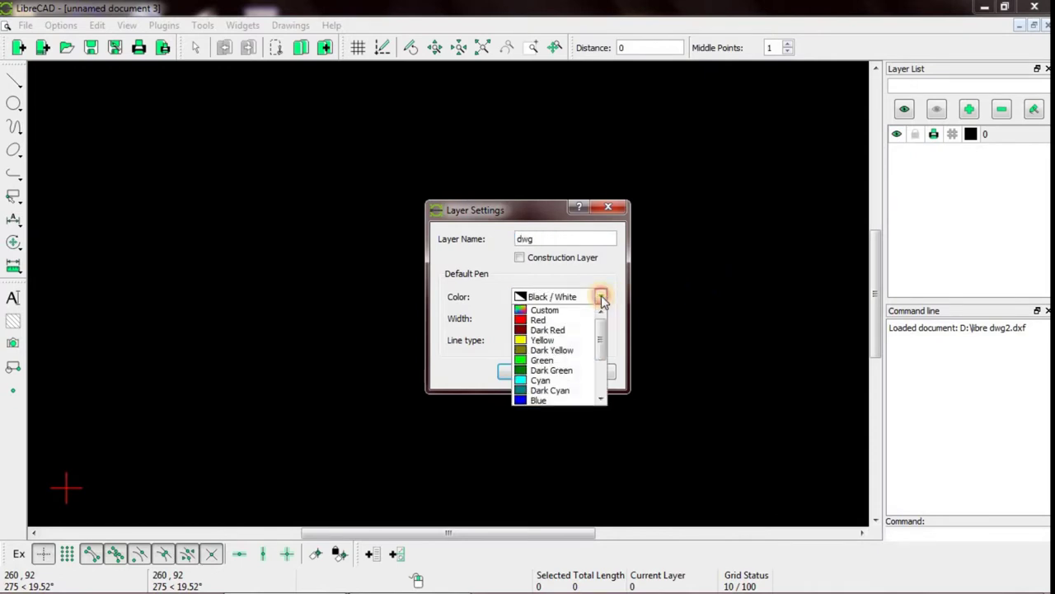
{"action": "scroll", "coordinate": [601, 345], "scroll_direction": "up", "scroll_amount": 2}
{"action": "scroll", "coordinate": [601, 345], "scroll_direction": "up", "scroll_amount": 2}
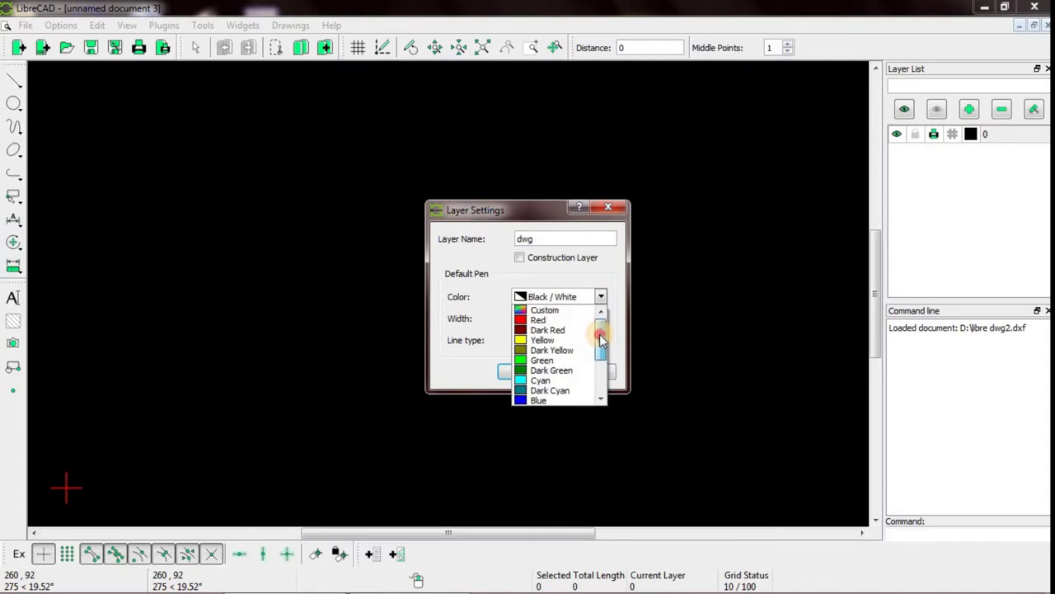
{"action": "left_click", "coordinate": [561, 320]}
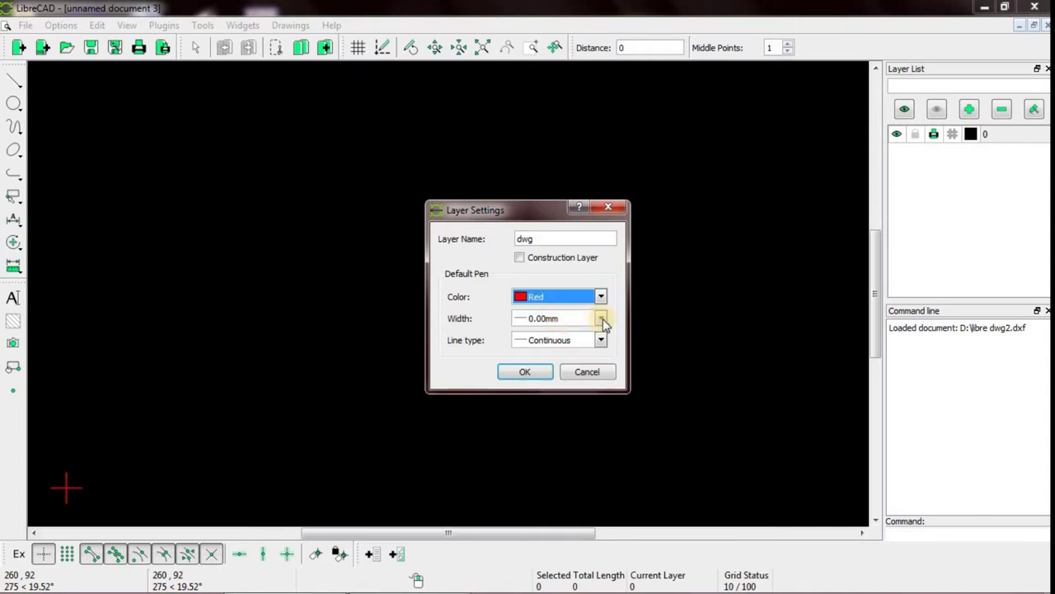
{"action": "left_click", "coordinate": [603, 319]}
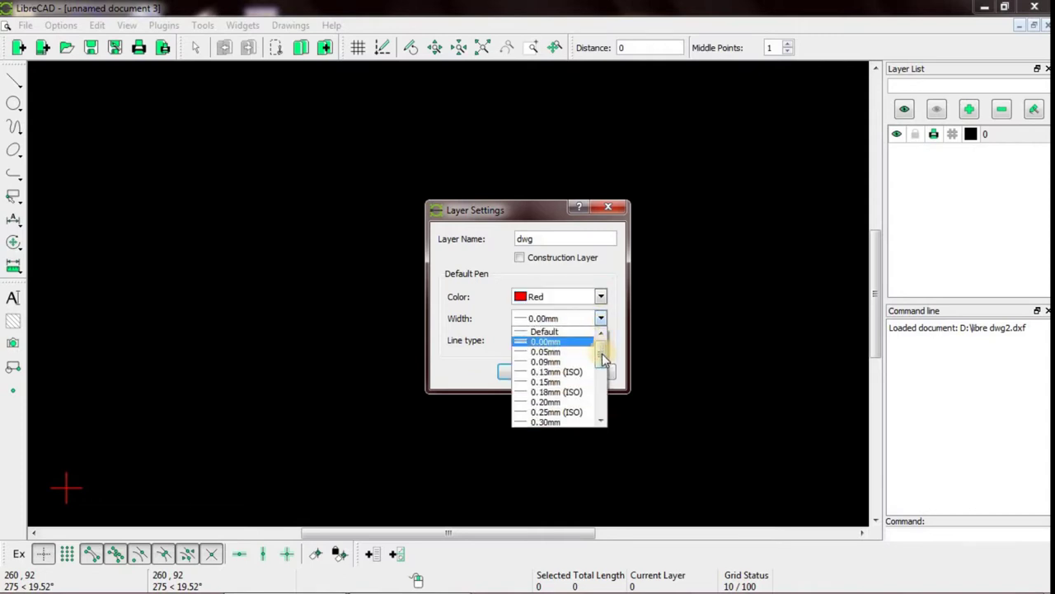
{"action": "left_click", "coordinate": [603, 356]}
{"action": "left_click_drag", "start_coordinate": [603, 356], "coordinate": [603, 370]}
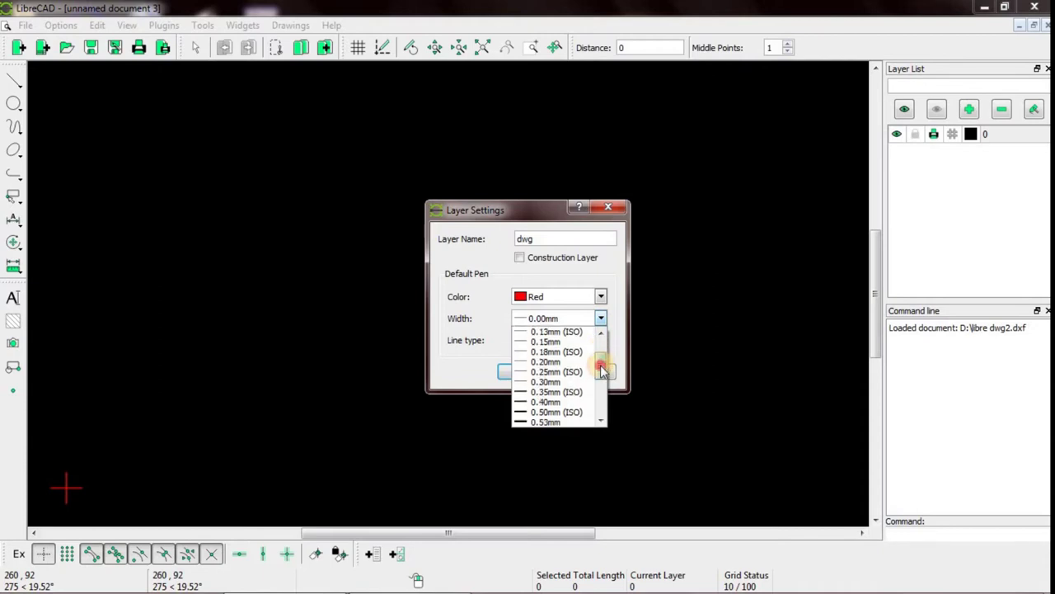
{"action": "left_click", "coordinate": [561, 393]}
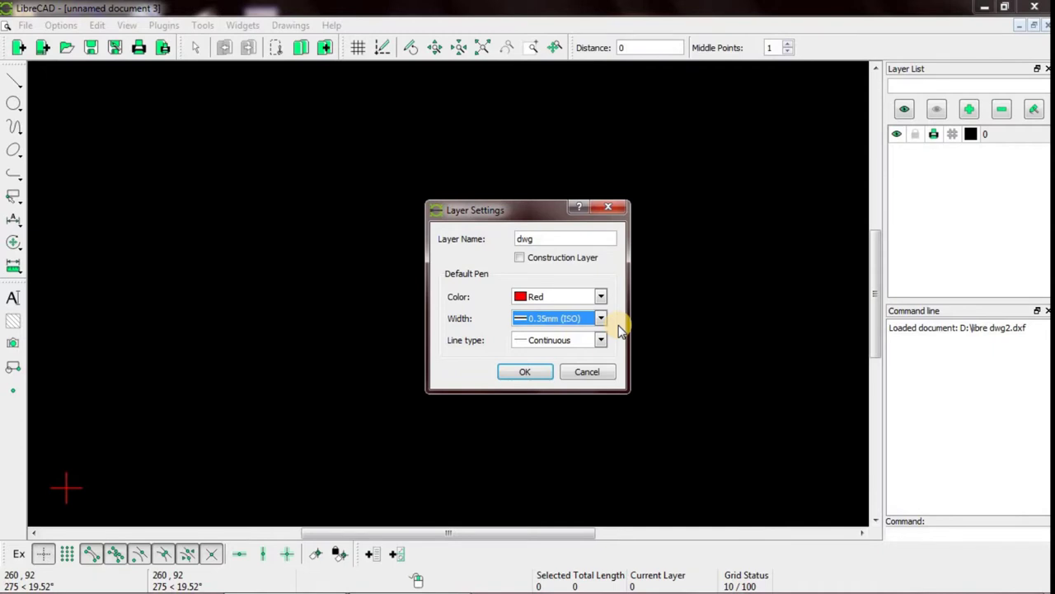
{"action": "left_click", "coordinate": [525, 372]}
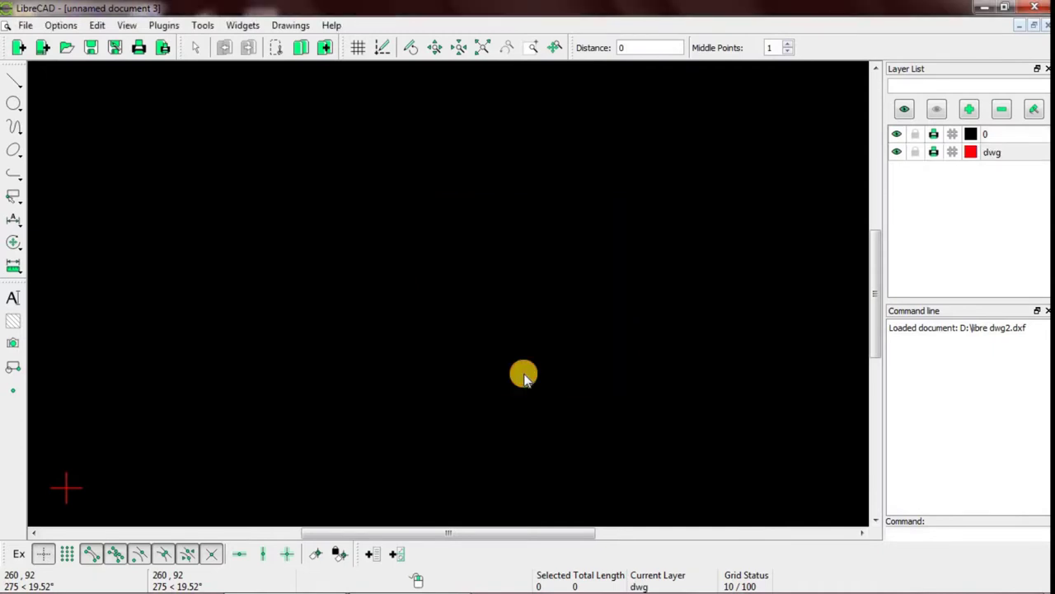
- Create layer 'dimen' with Green colour and 0.25mm (ISO) line width
{"action": "left_click", "coordinate": [970, 109]}
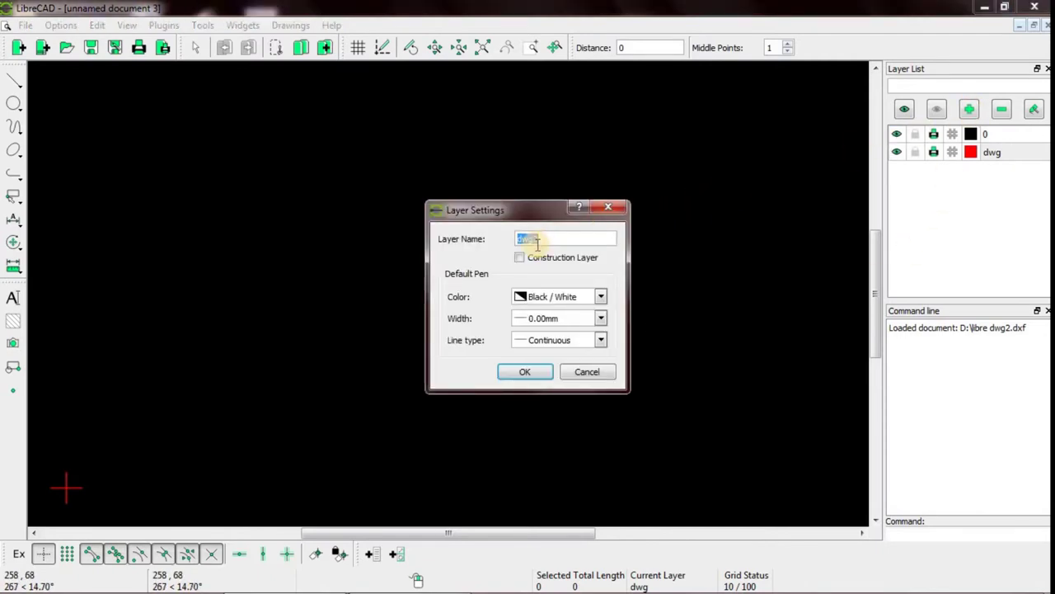
{"action": "type", "text": "dimen"}
{"action": "left_click", "coordinate": [601, 296]}
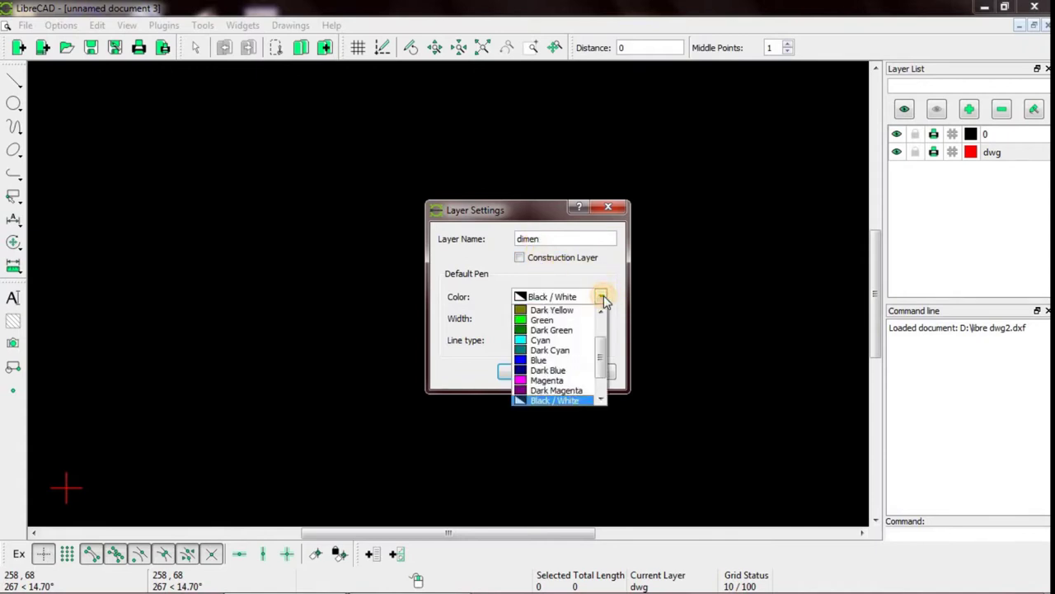
{"action": "left_click", "coordinate": [565, 321]}
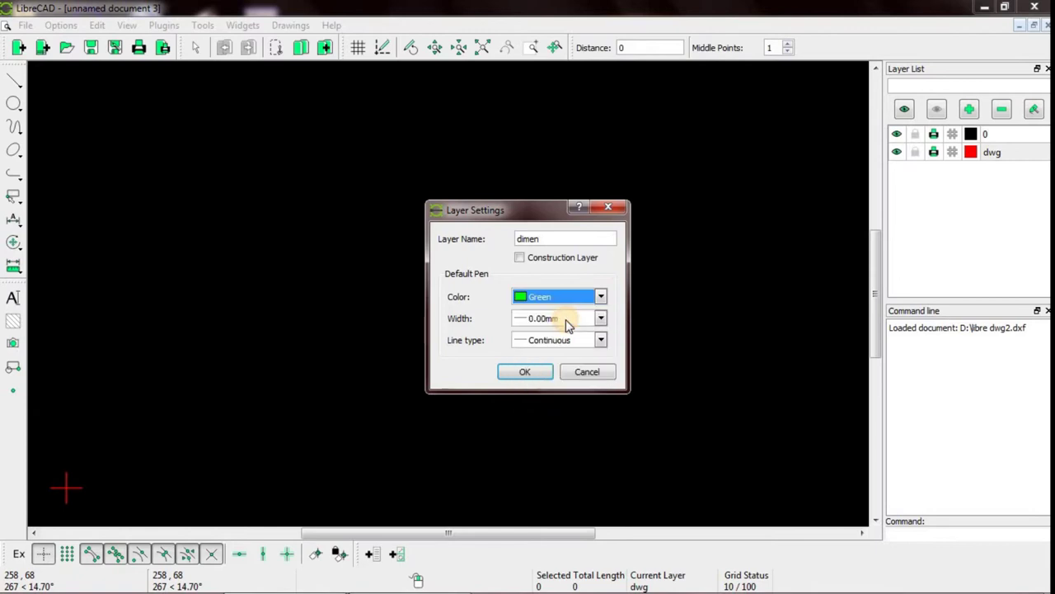
{"action": "left_click", "coordinate": [601, 319]}
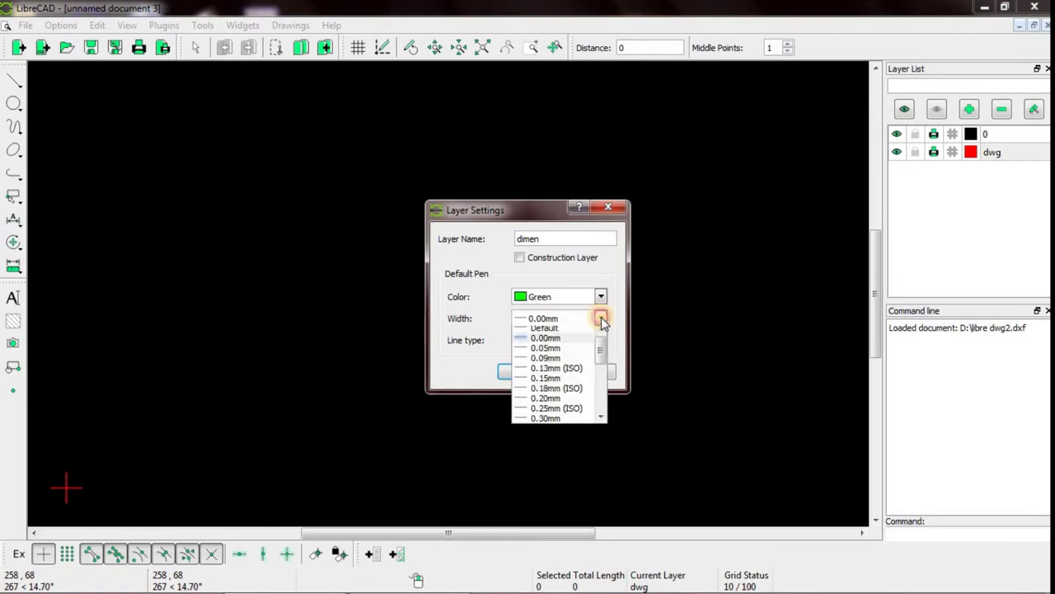
{"action": "left_click", "coordinate": [564, 413]}
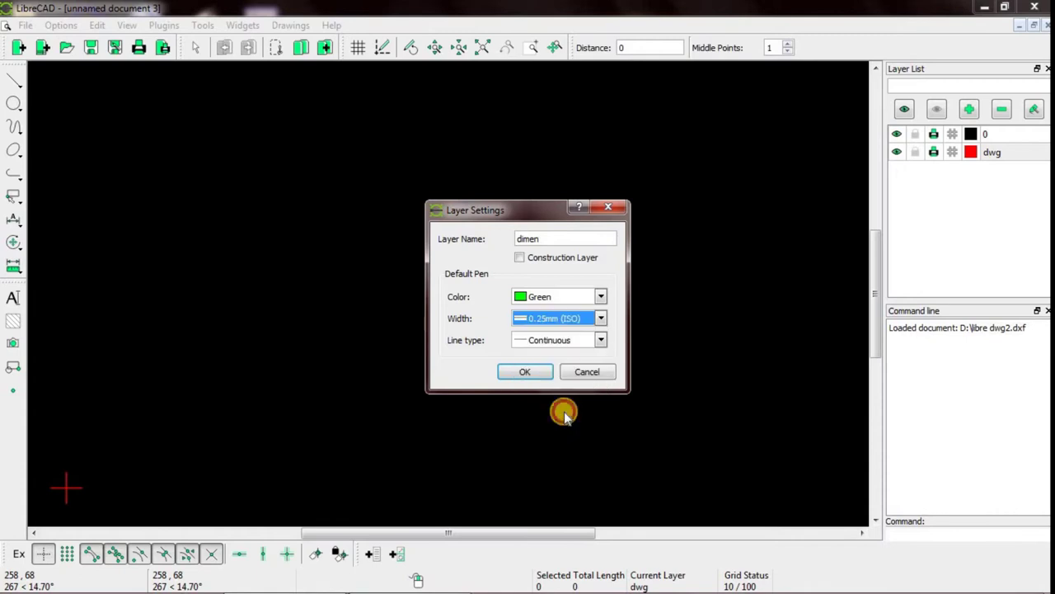
{"action": "left_click", "coordinate": [536, 375]}
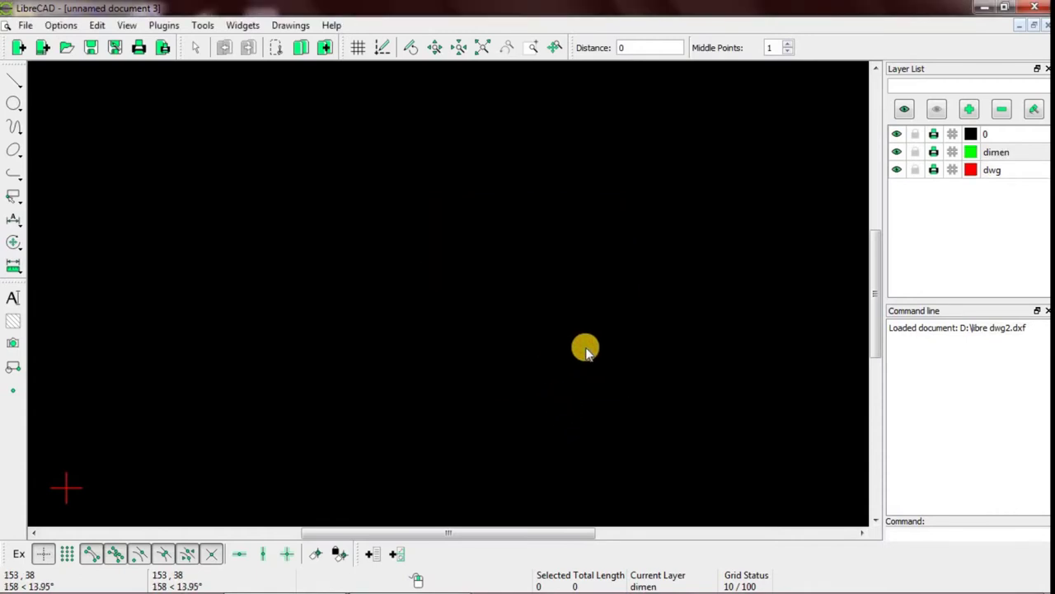
- Create layer 'txt' with Cyan colour and 0.25mm (ISO) line width
{"action": "left_click", "coordinate": [969, 111]}
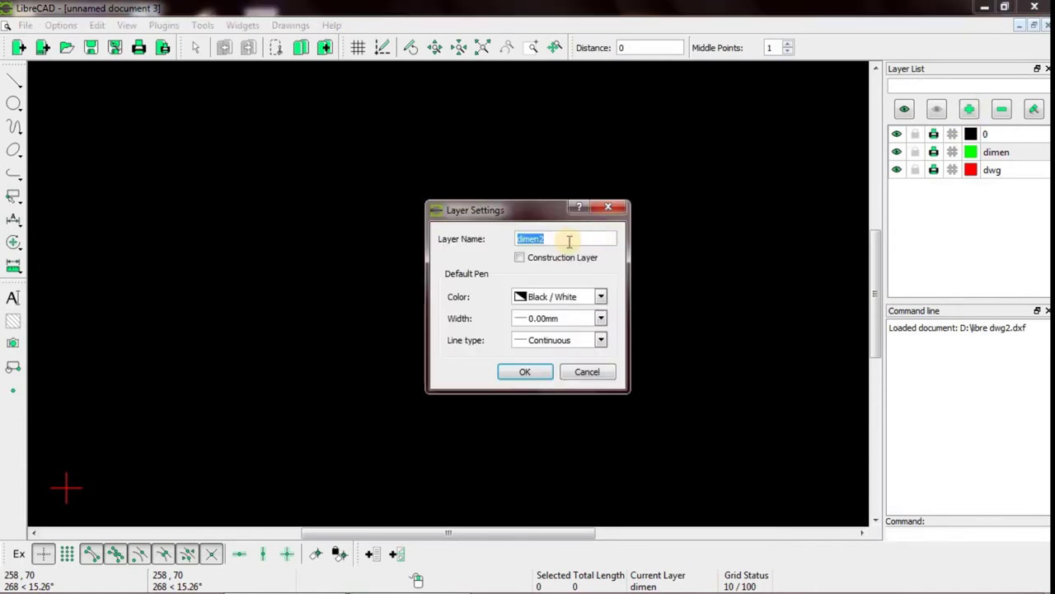
{"action": "type", "text": "txt"}
{"action": "left_click", "coordinate": [600, 296]}
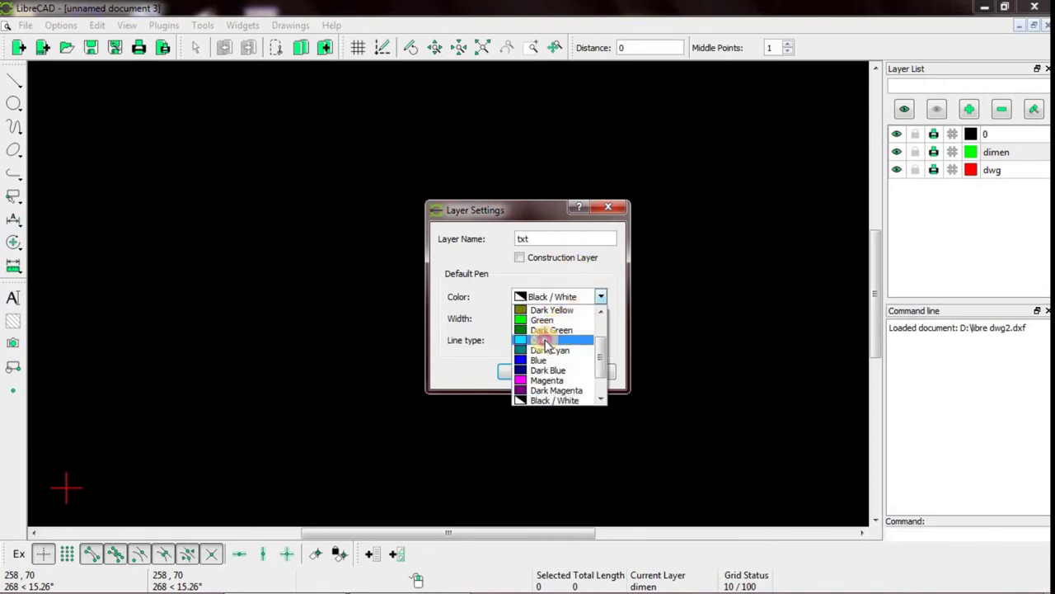
{"action": "left_click", "coordinate": [546, 339]}
{"action": "left_click", "coordinate": [600, 319]}
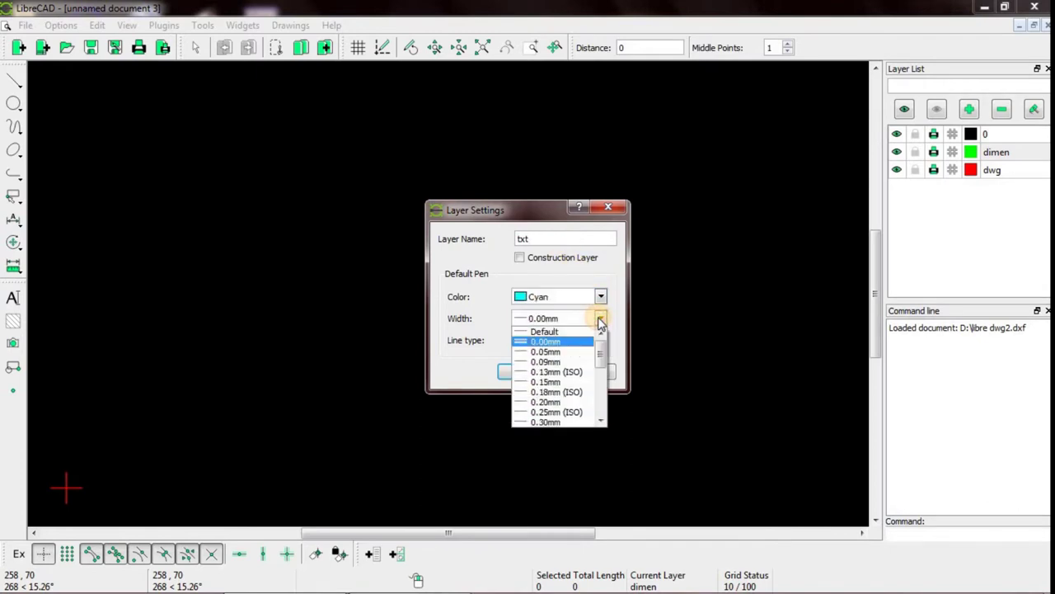
{"action": "left_click", "coordinate": [559, 412]}
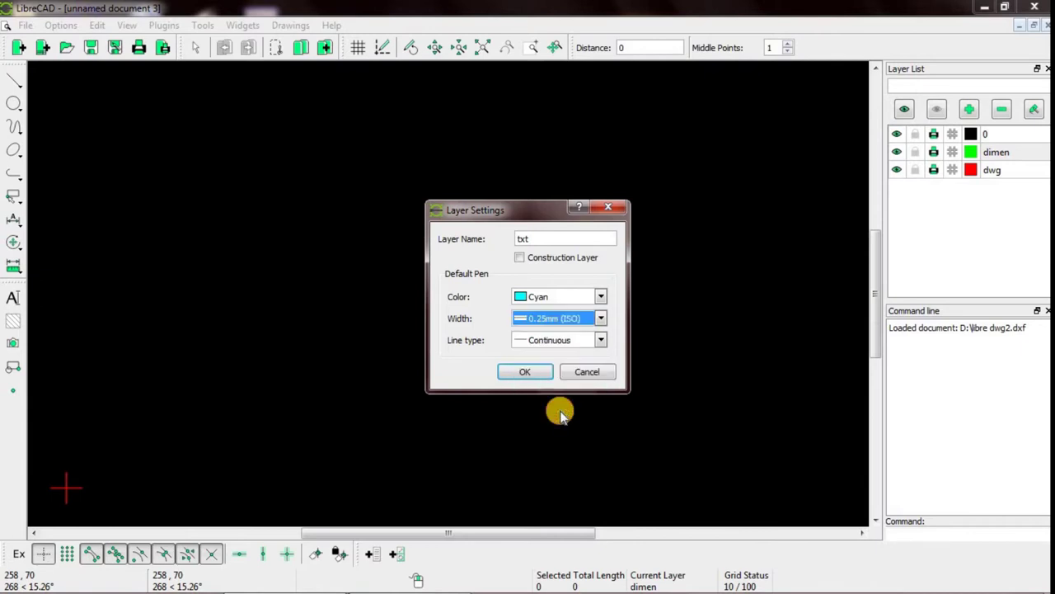
{"action": "left_click", "coordinate": [534, 373]}
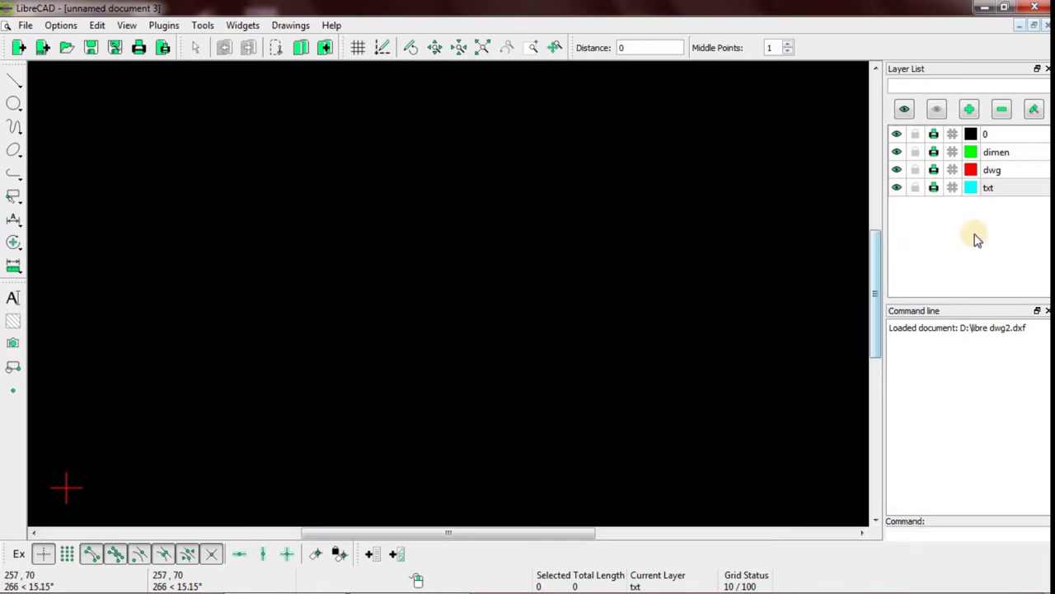
- On layer dwg, draw an 8-unit vertical line anchored at its start point
{"action": "left_click", "coordinate": [1018, 175]}
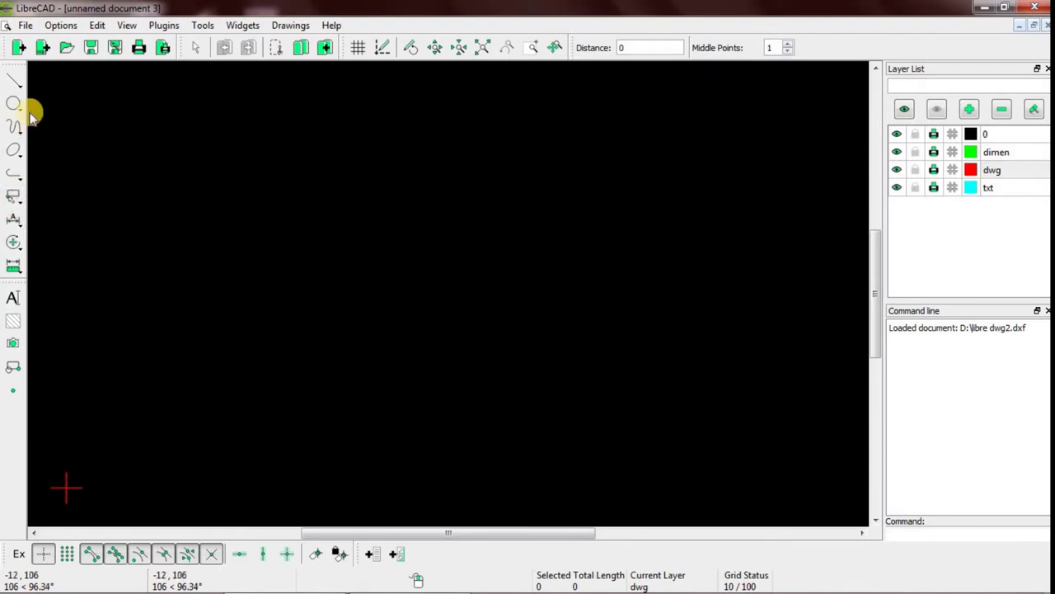
{"action": "left_click", "coordinate": [13, 82]}
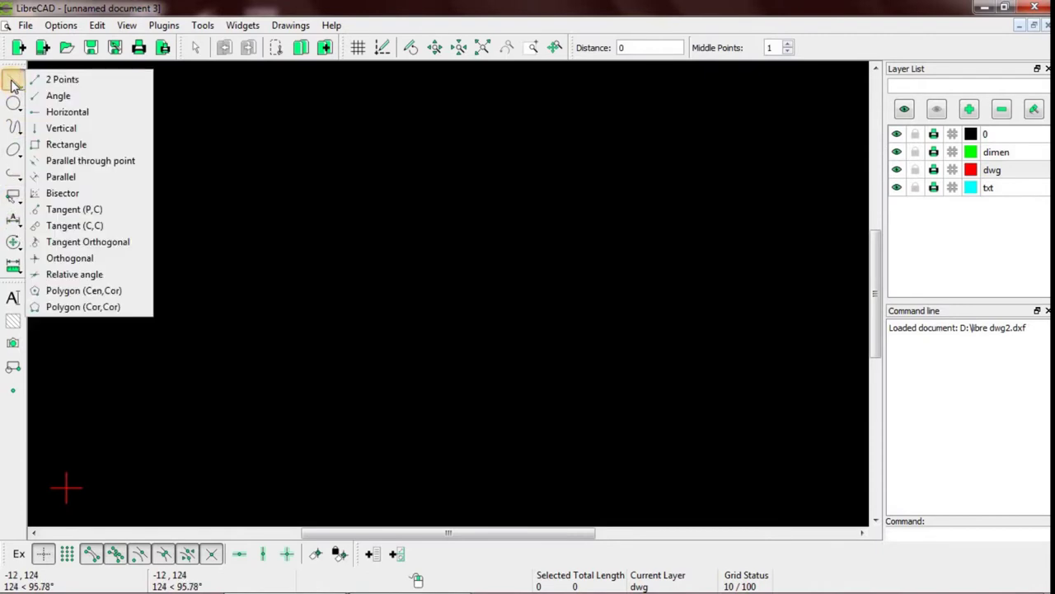
{"action": "left_click", "coordinate": [113, 134]}
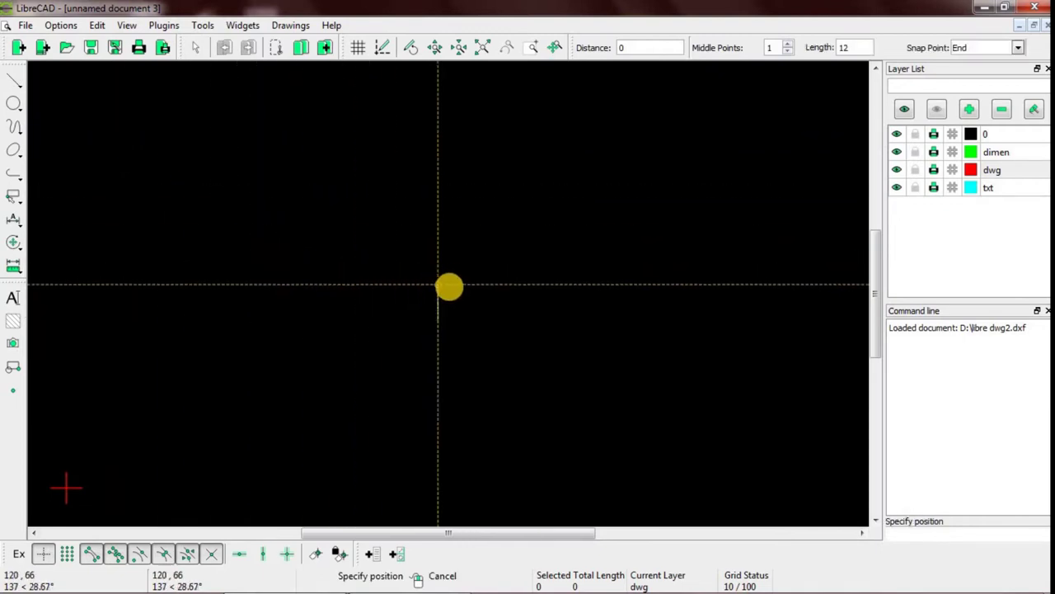
{"action": "double_click", "coordinate": [849, 47]}
{"action": "type", "text": "8"}
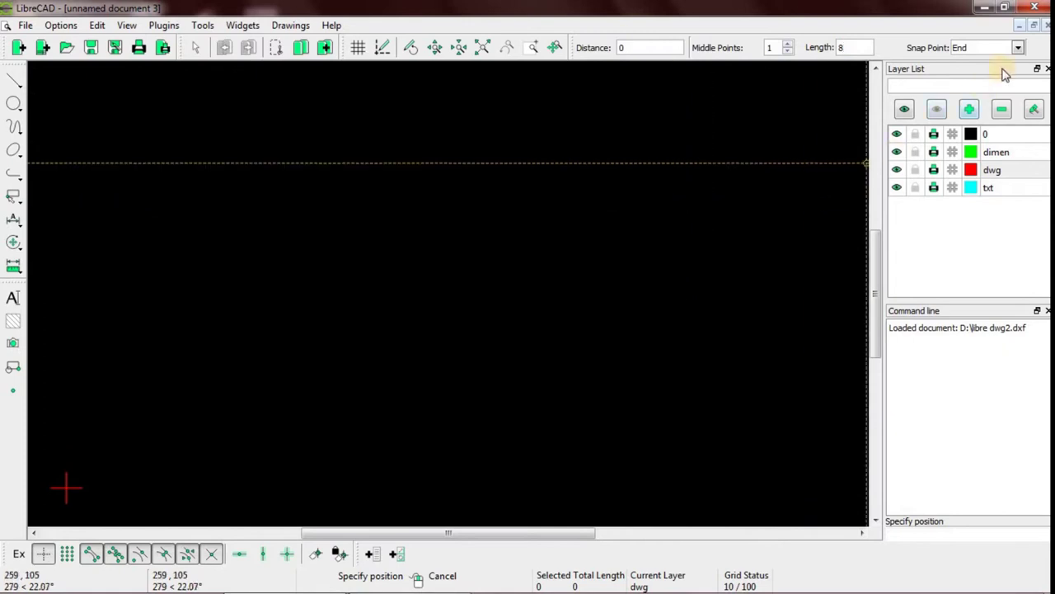
{"action": "left_click", "coordinate": [1019, 47]}
{"action": "left_click", "coordinate": [963, 56]}
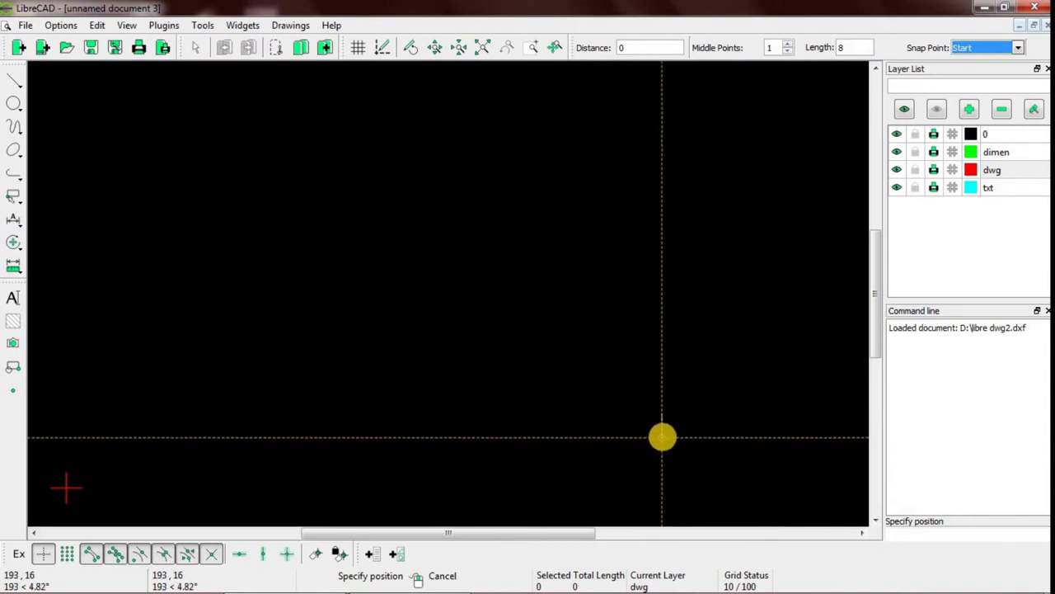
{"action": "left_click", "coordinate": [662, 437]}
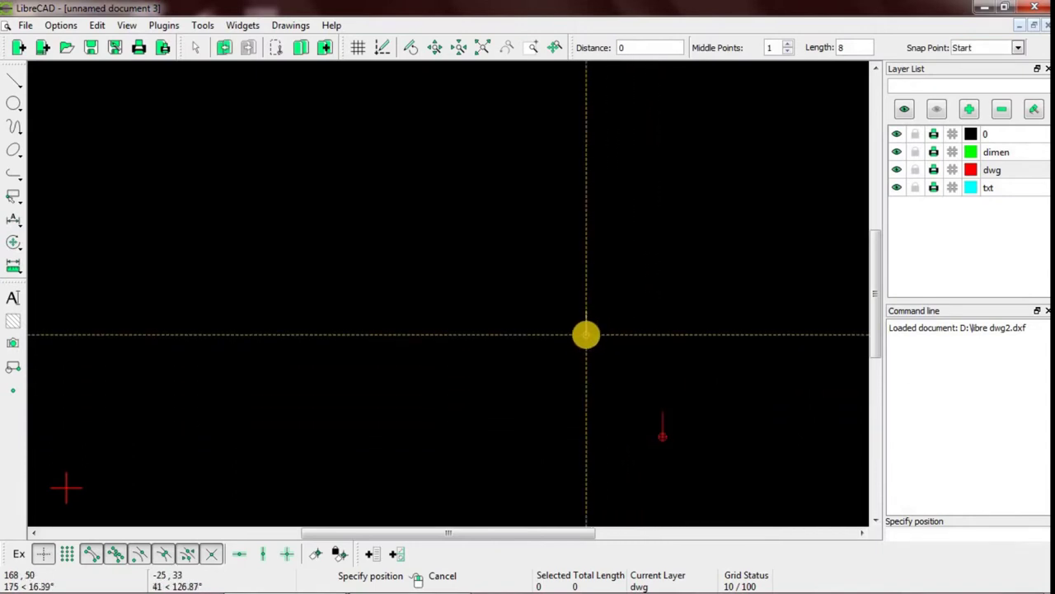
{"action": "right_click", "coordinate": [586, 334]}
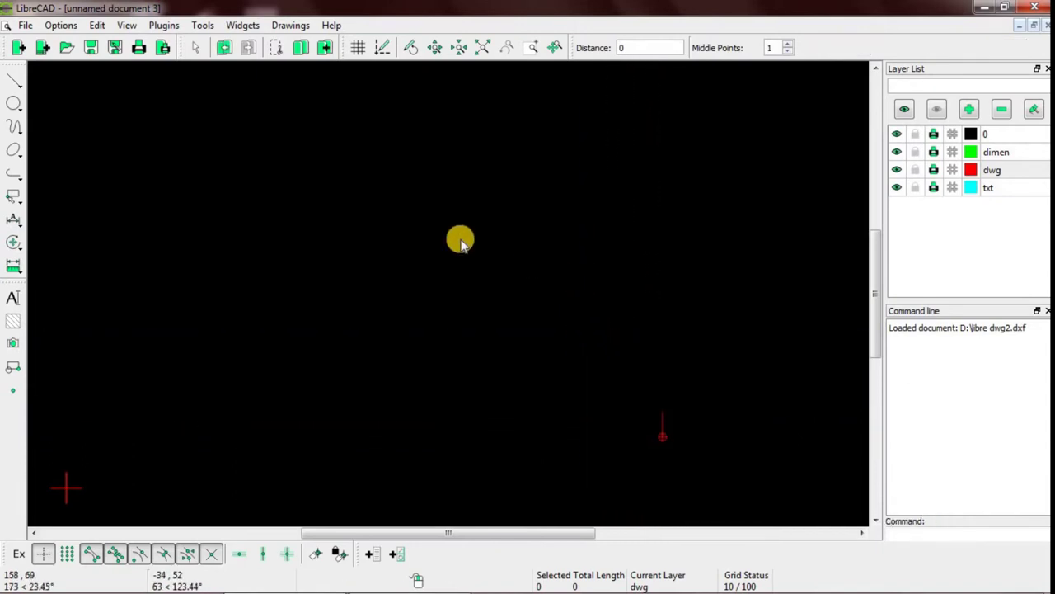
- Draw a 17-unit horizontal line ending at the vertical line's top
{"action": "left_click", "coordinate": [22, 86]}
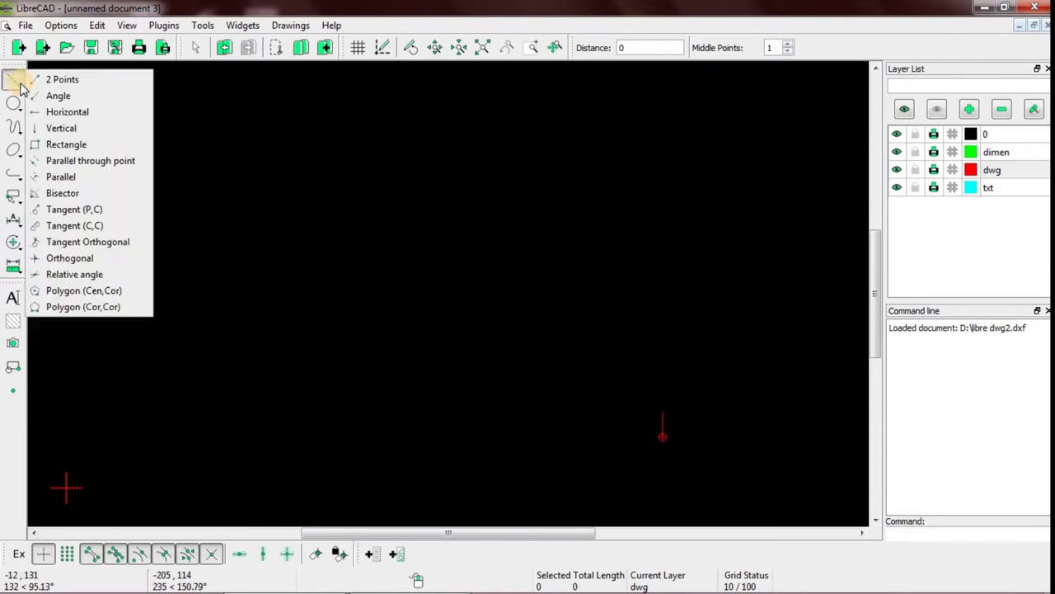
{"action": "left_click", "coordinate": [108, 116]}
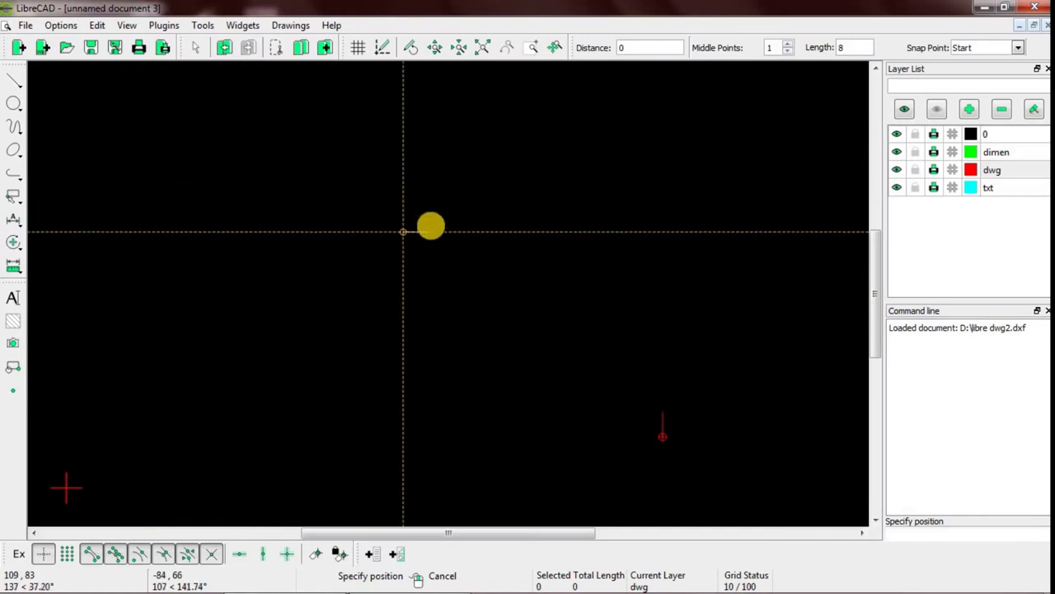
{"action": "left_click", "coordinate": [841, 47]}
{"action": "type", "text": "17"}
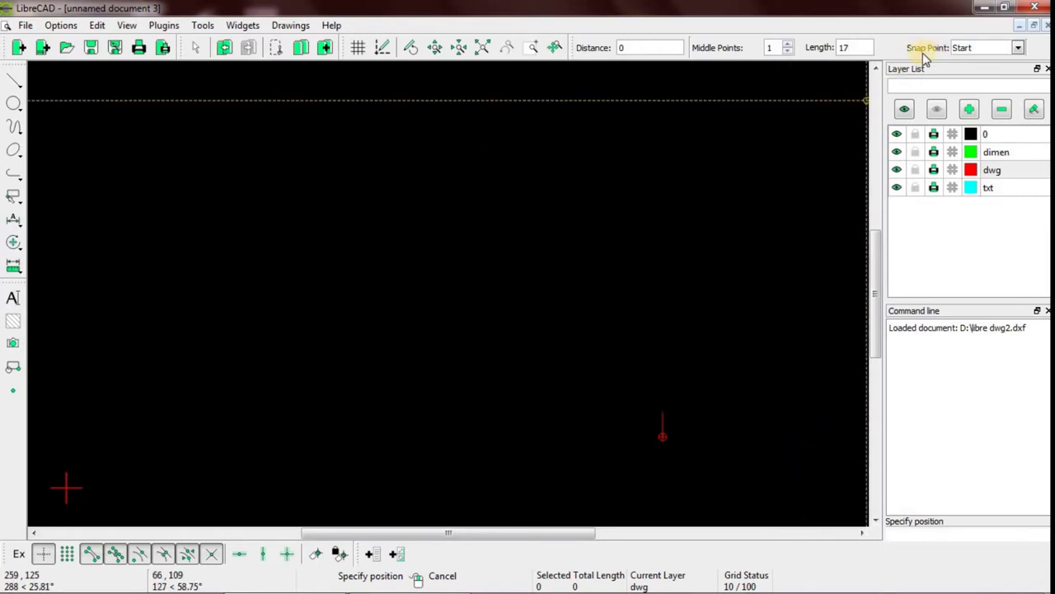
{"action": "left_click", "coordinate": [1020, 50]}
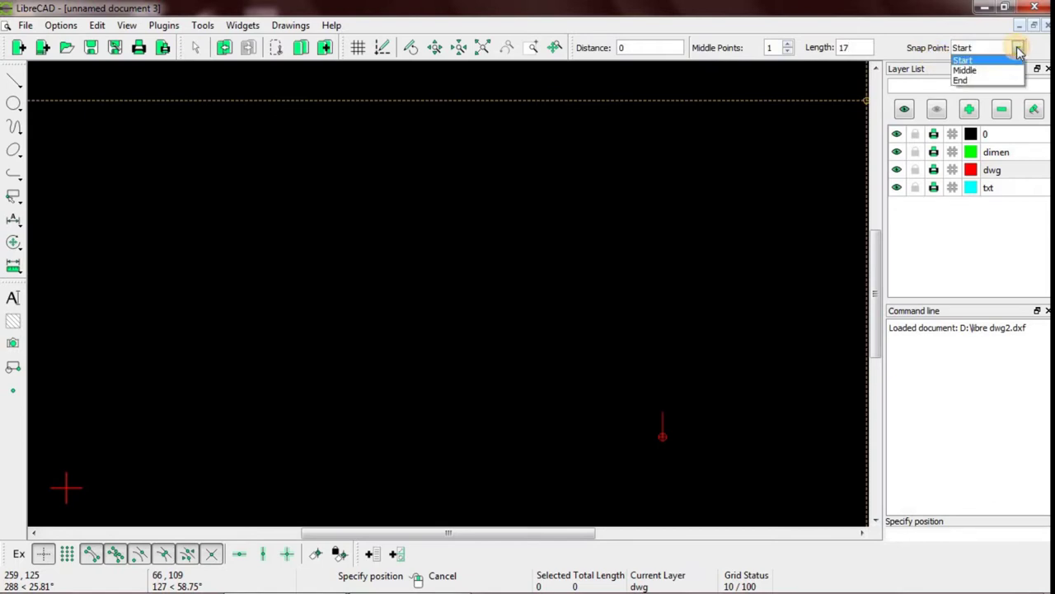
{"action": "left_click", "coordinate": [981, 79]}
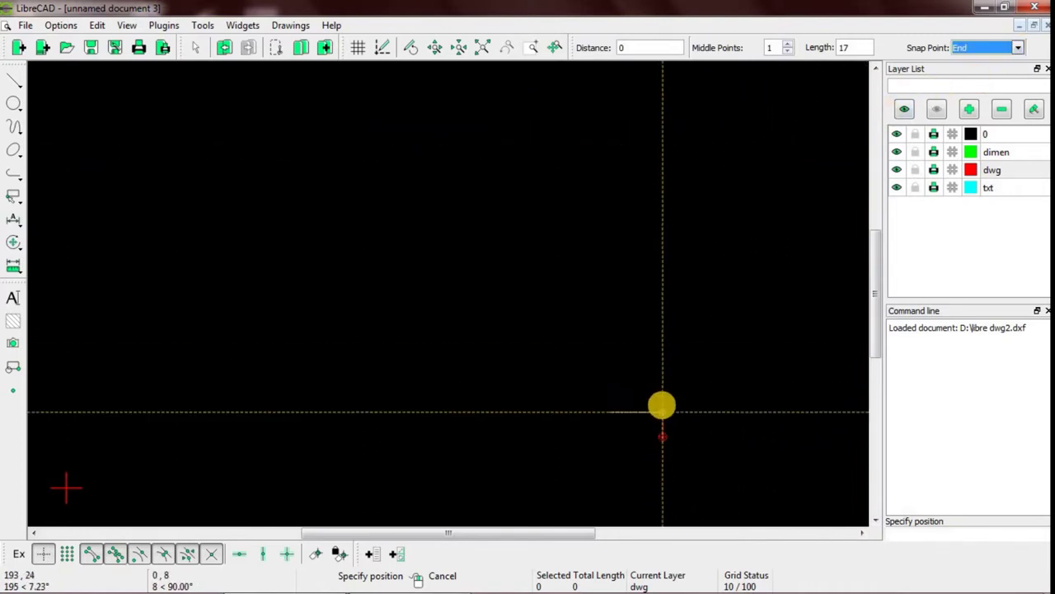
{"action": "left_click", "coordinate": [663, 411]}
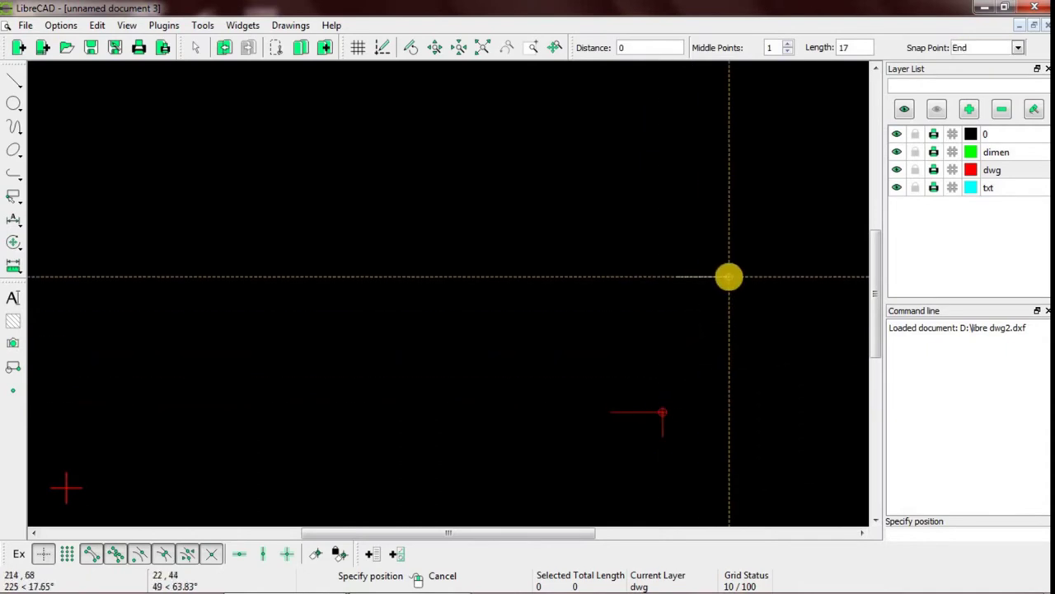
{"action": "right_click", "coordinate": [729, 277]}
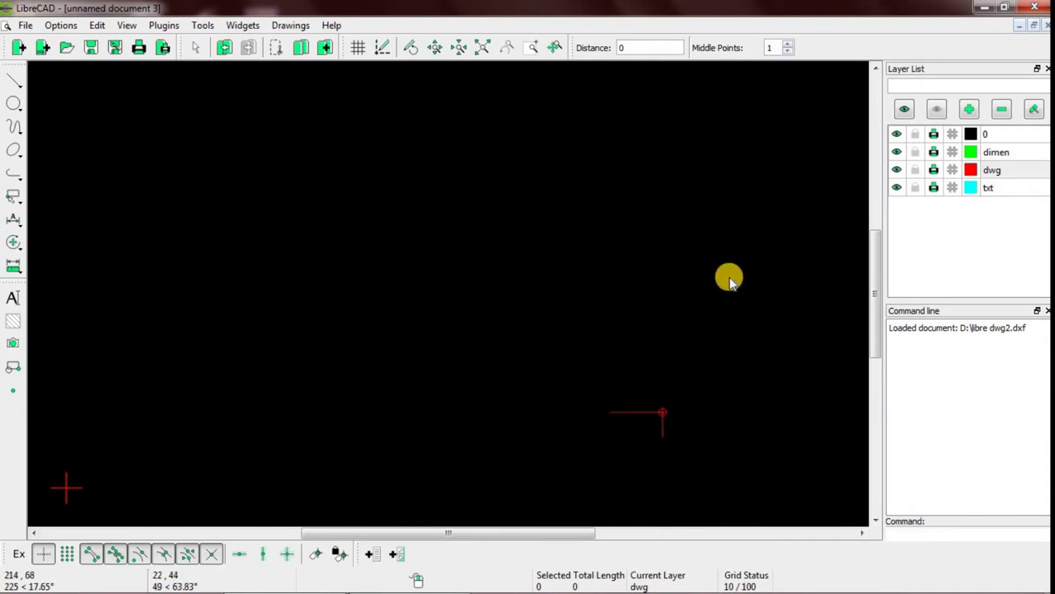
- Draw a 14-unit vertical line starting at the horizontal line's left end
{"action": "left_click", "coordinate": [14, 83]}
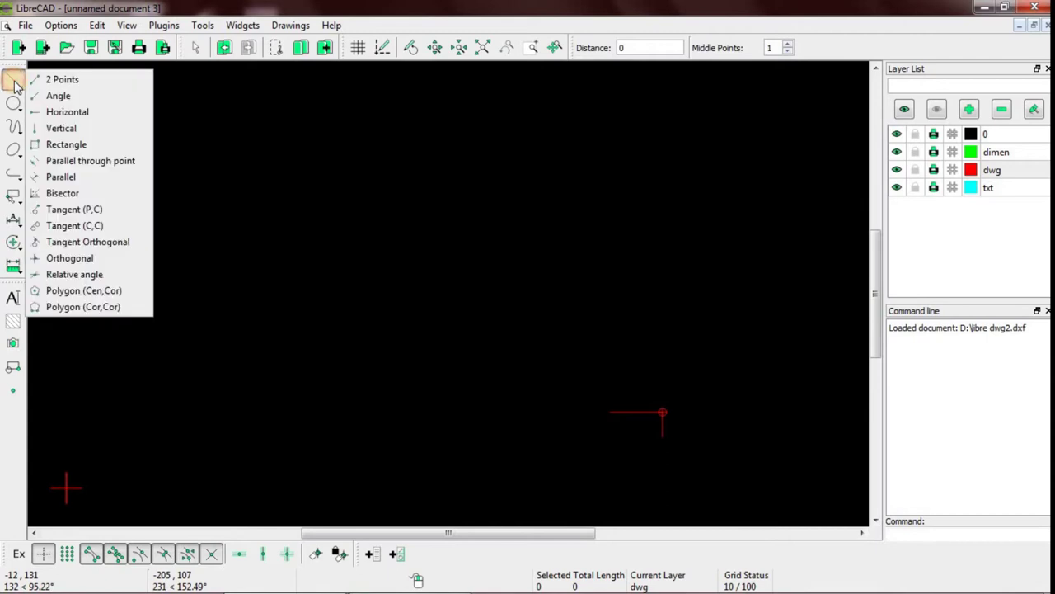
{"action": "left_click", "coordinate": [62, 130]}
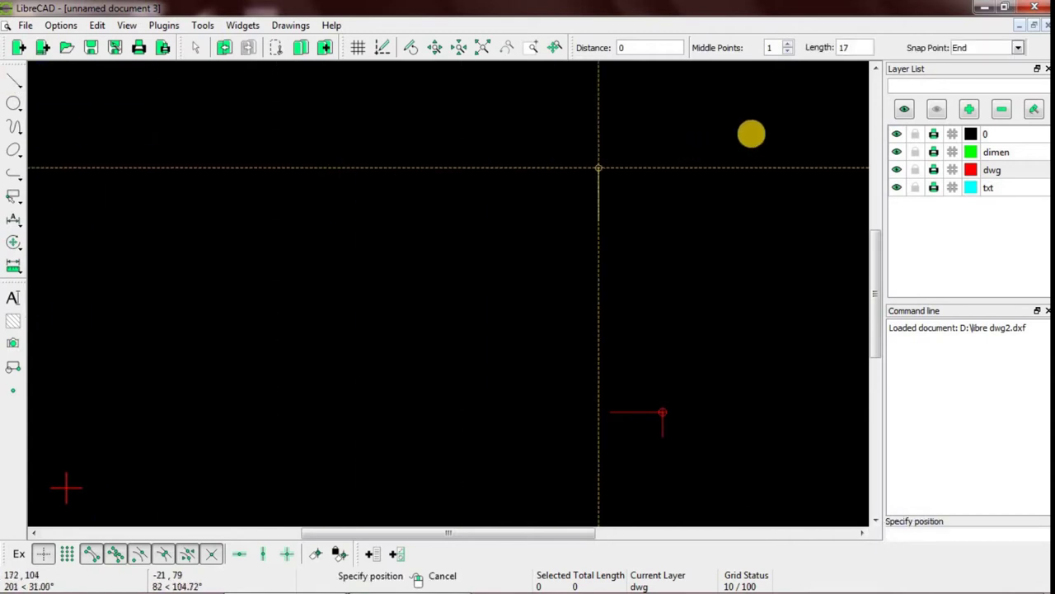
{"action": "left_click_drag", "start_coordinate": [862, 48], "coordinate": [817, 52]}
{"action": "type", "text": "14"}
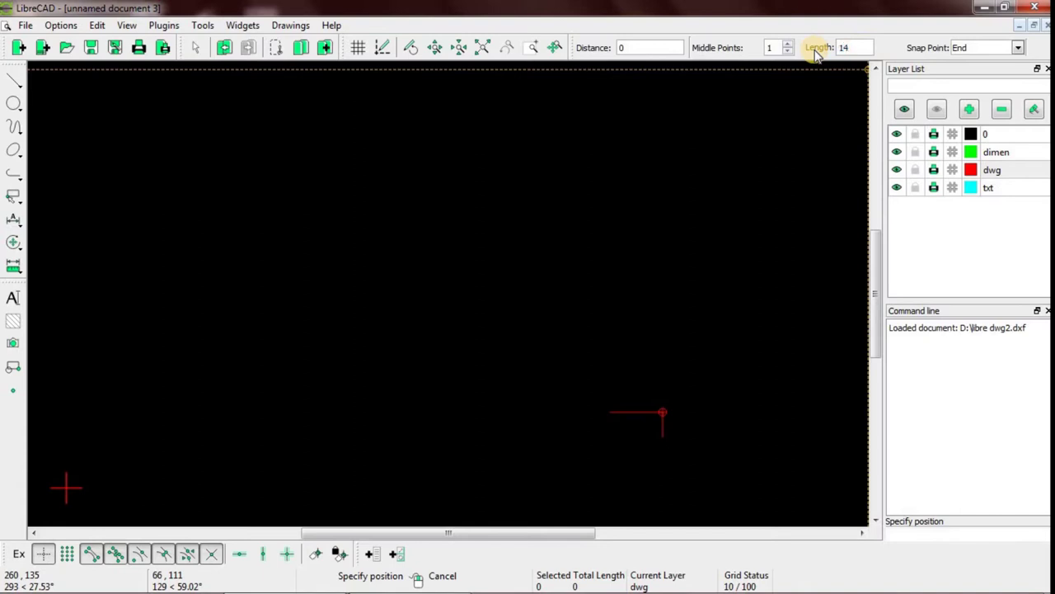
{"action": "left_click", "coordinate": [1019, 52]}
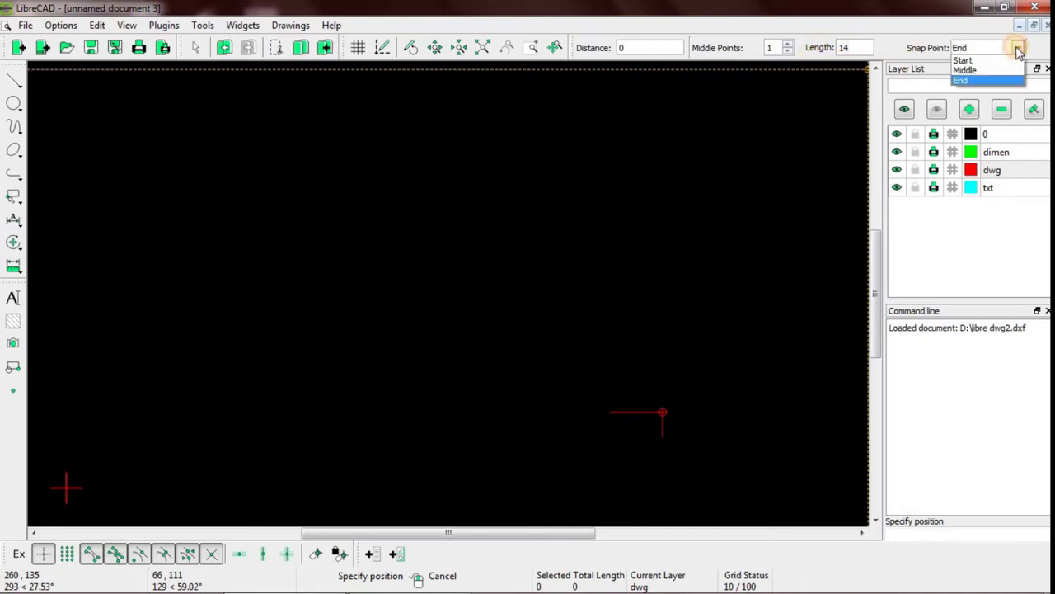
{"action": "left_click", "coordinate": [983, 61]}
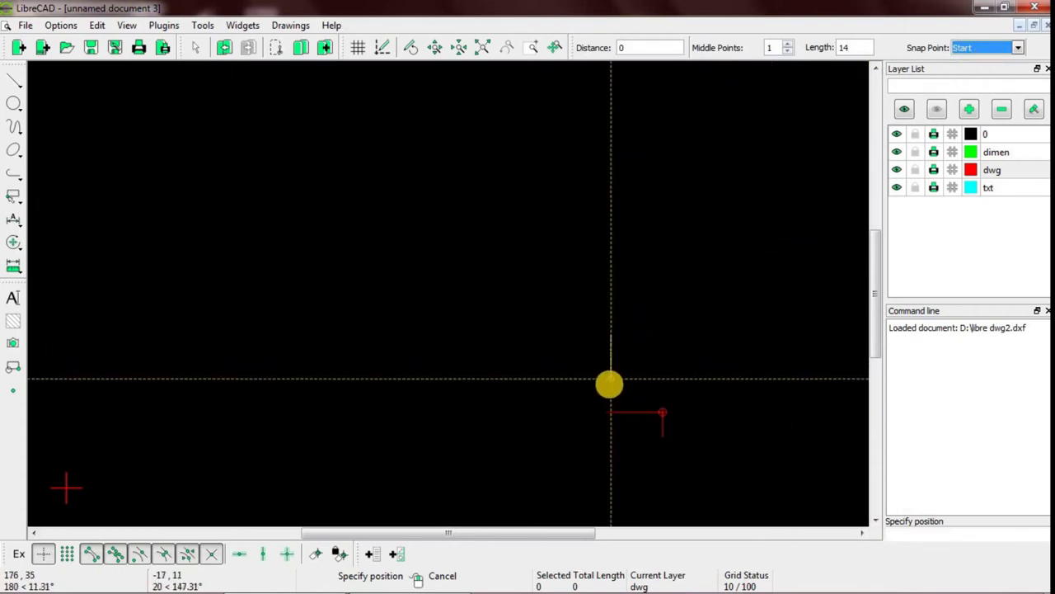
{"action": "left_click", "coordinate": [610, 402]}
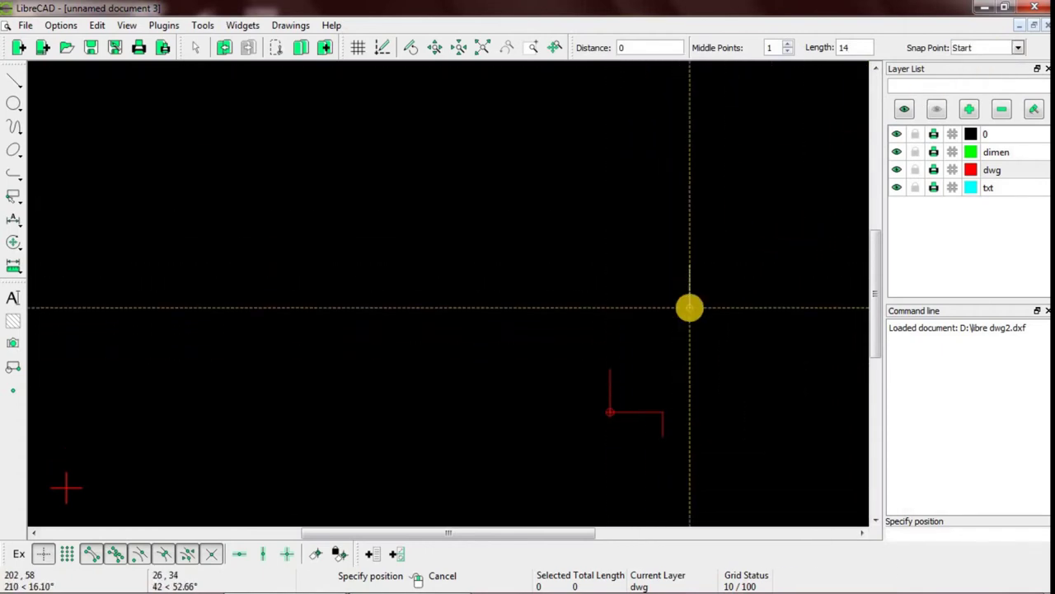
{"action": "right_click", "coordinate": [693, 310]}
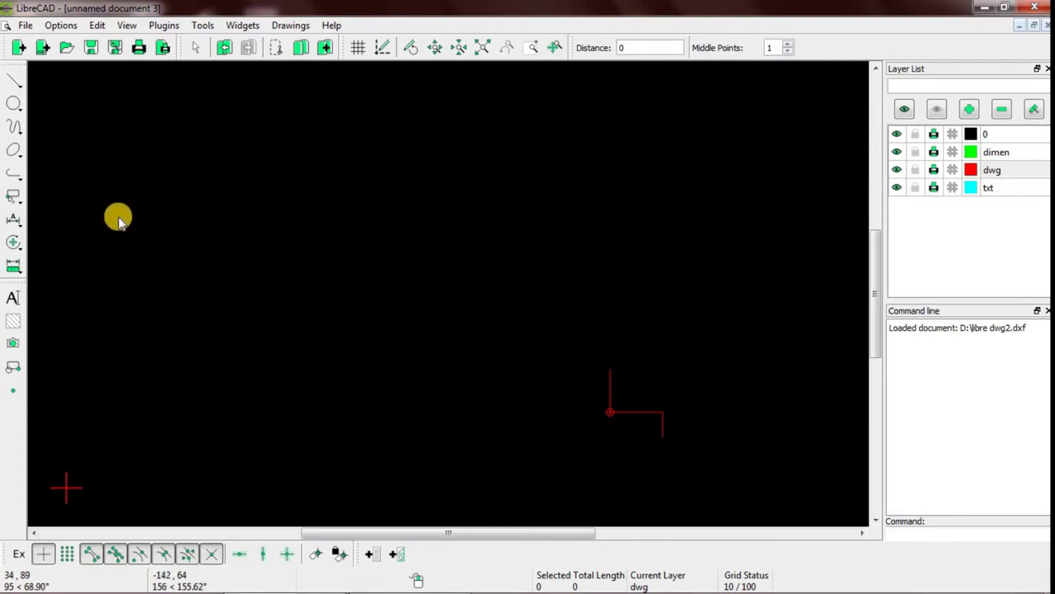
- Start Move/Copy from Tools > Modify and select the 17-unit horizontal line
{"action": "left_click", "coordinate": [11, 244]}
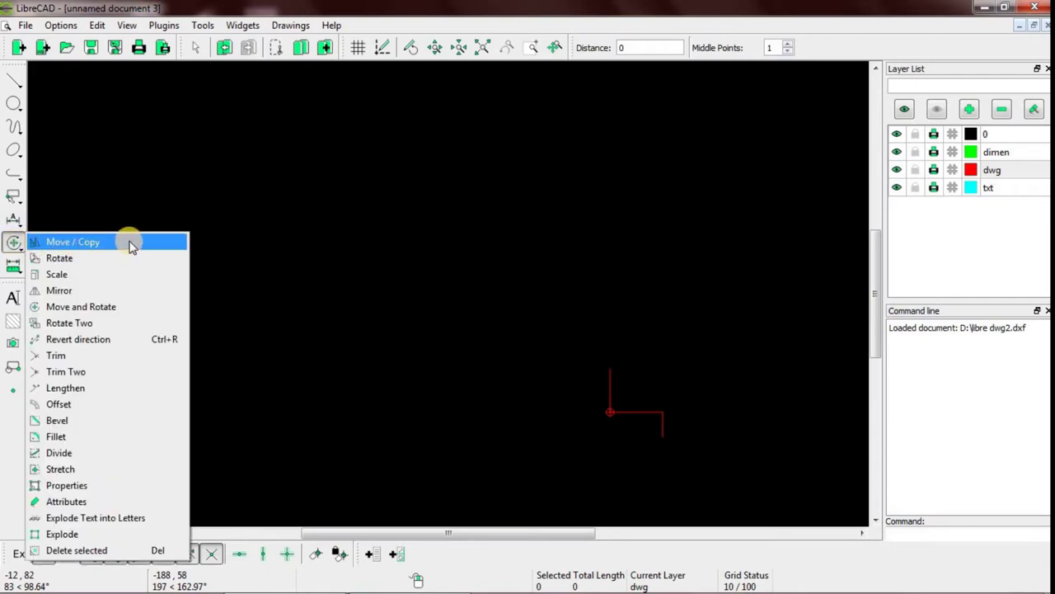
{"action": "left_click", "coordinate": [212, 195]}
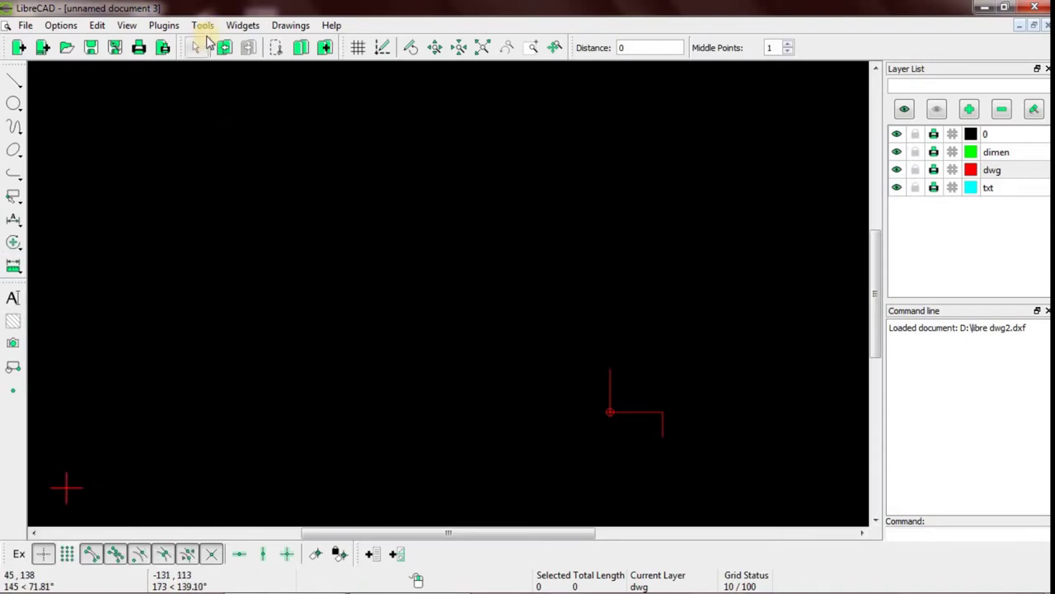
{"action": "left_click", "coordinate": [204, 26]}
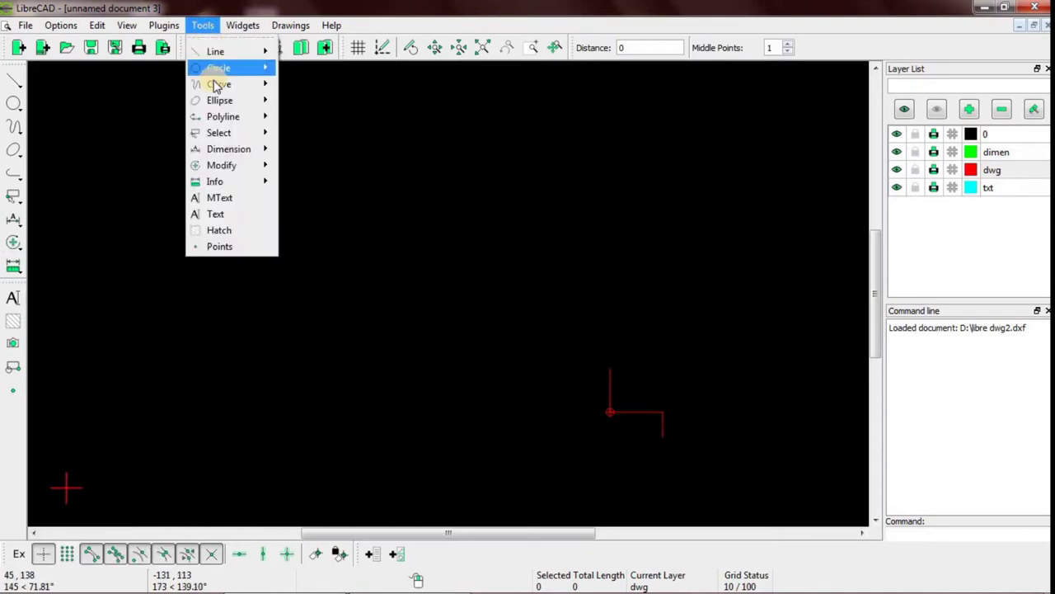
{"action": "mouse_move", "coordinate": [221, 165]}
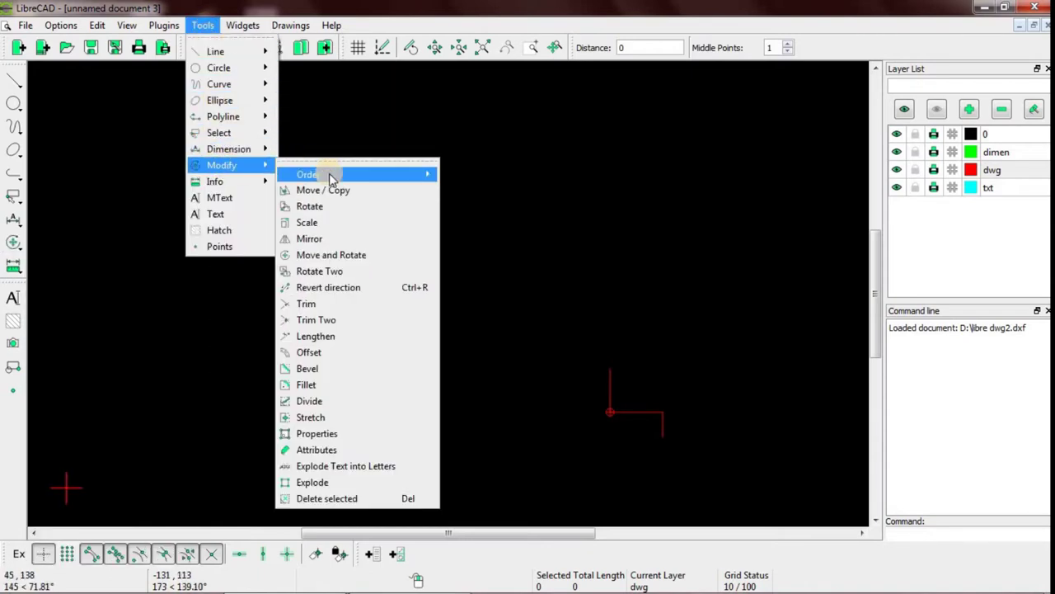
{"action": "left_click", "coordinate": [369, 192]}
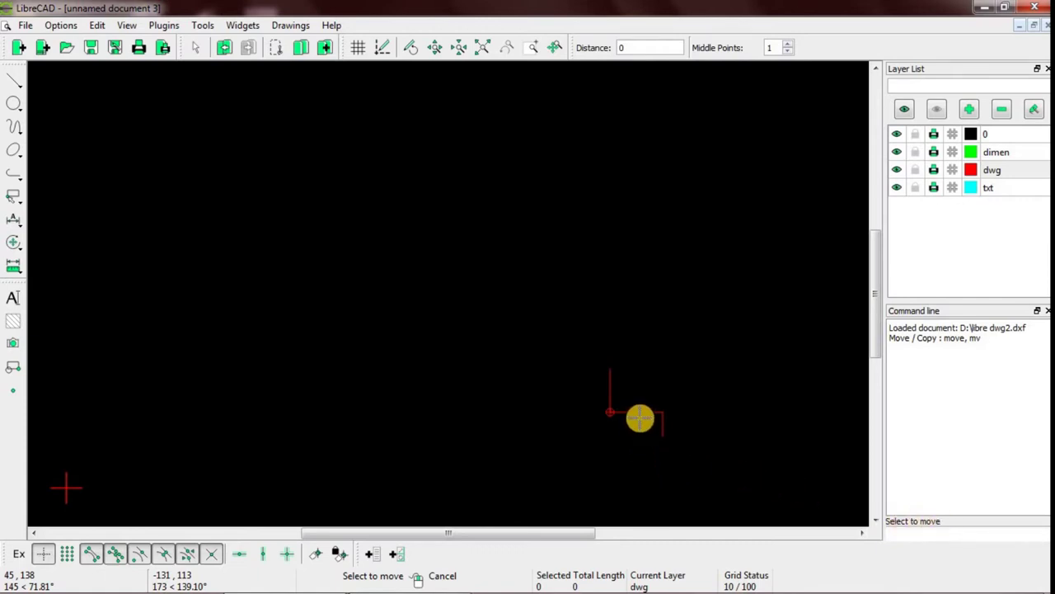
{"action": "left_click", "coordinate": [640, 414]}
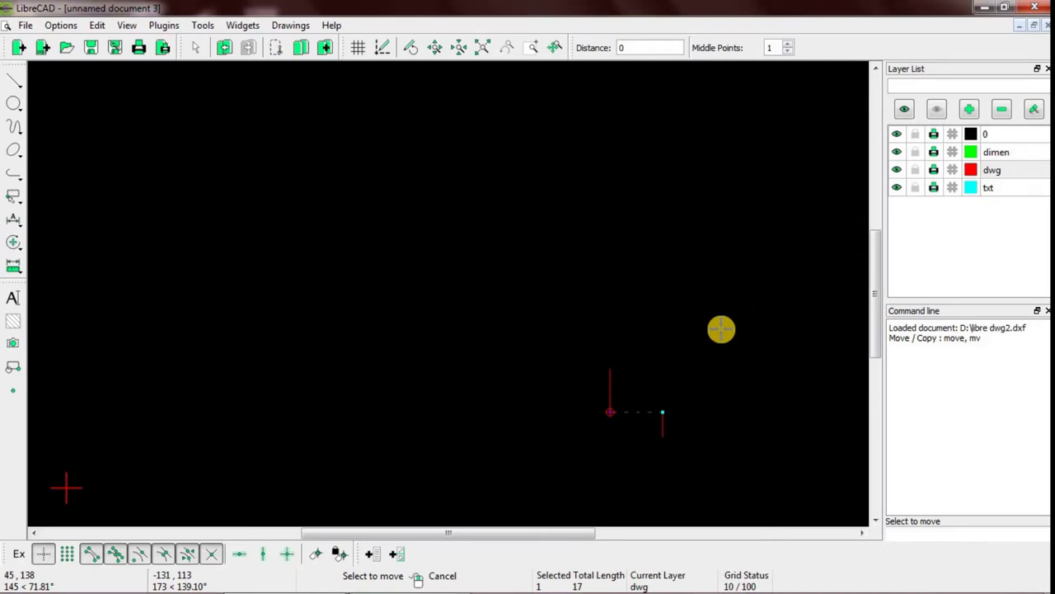
{"action": "key", "text": "Return"}
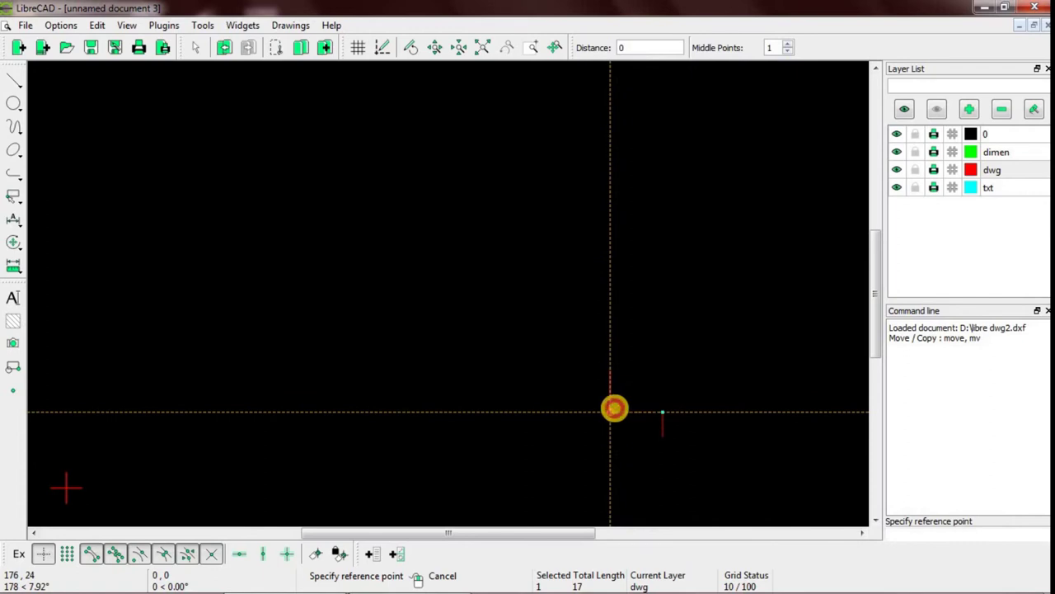
- Copy the horizontal line 14 units straight up with Keep Original selected
{"action": "left_click", "coordinate": [611, 410]}
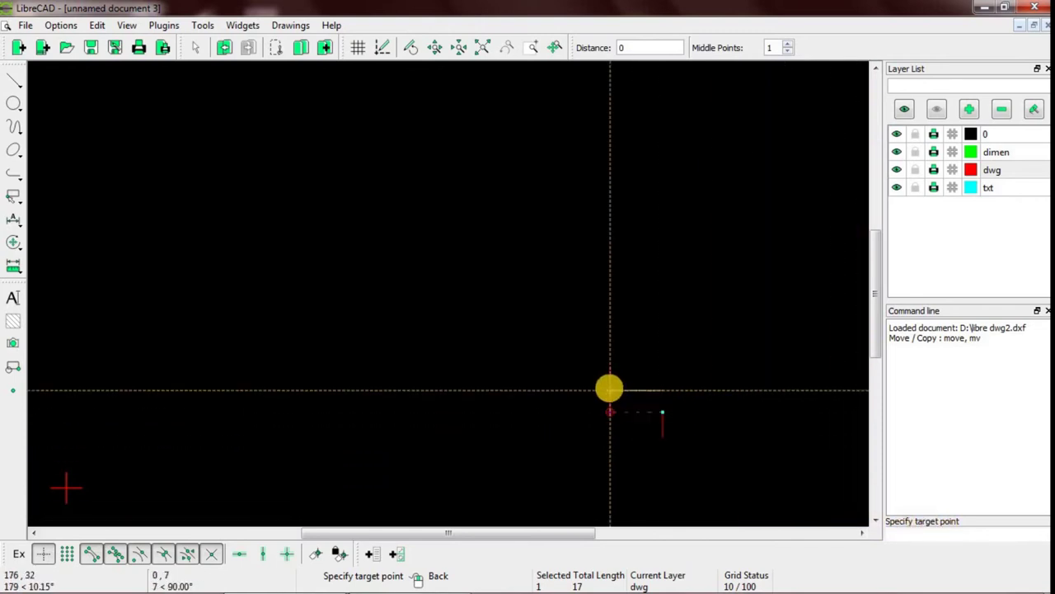
{"action": "left_click", "coordinate": [610, 371]}
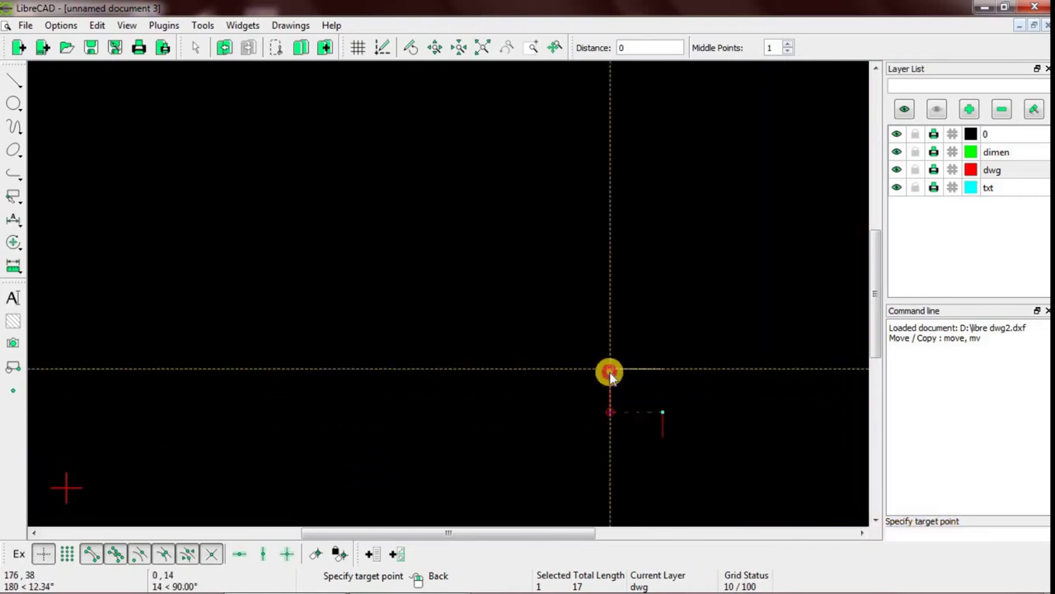
{"action": "left_click_drag", "start_coordinate": [530, 219], "coordinate": [422, 163]}
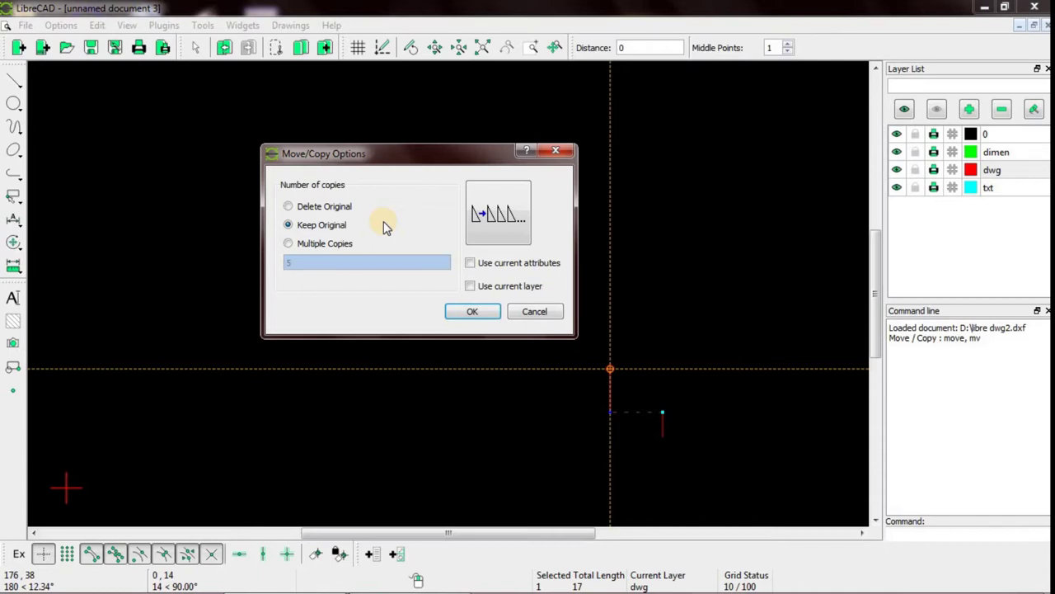
{"action": "left_click", "coordinate": [298, 209]}
{"action": "left_click", "coordinate": [297, 228]}
{"action": "left_click", "coordinate": [467, 316]}
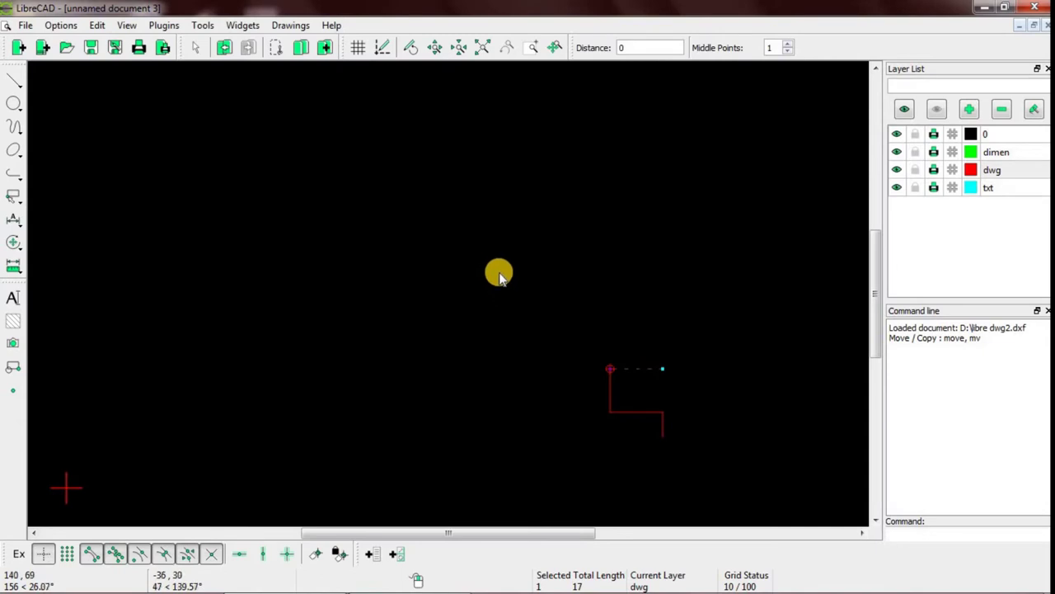
{"action": "key", "text": "Escape"}
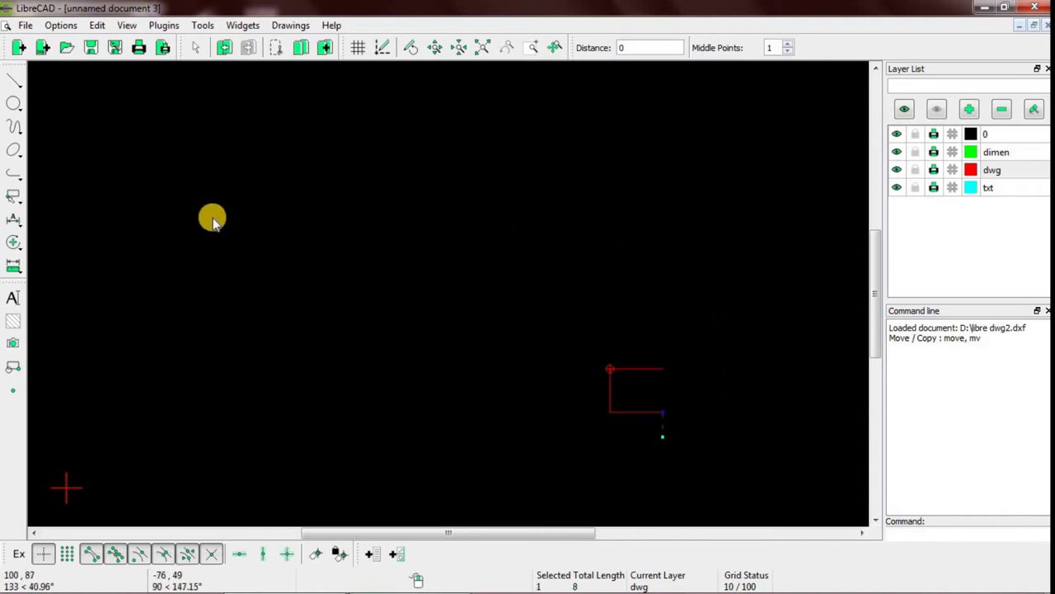
- Copy the 8-unit right vertical line up to the top-right corner, keeping the original
{"action": "left_click", "coordinate": [14, 242]}
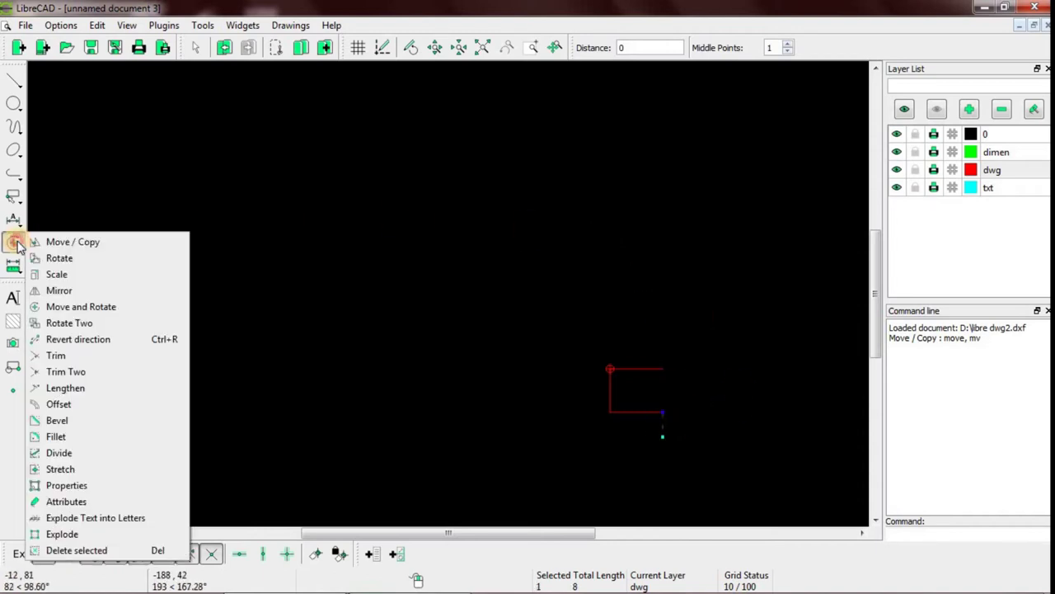
{"action": "left_click", "coordinate": [95, 241]}
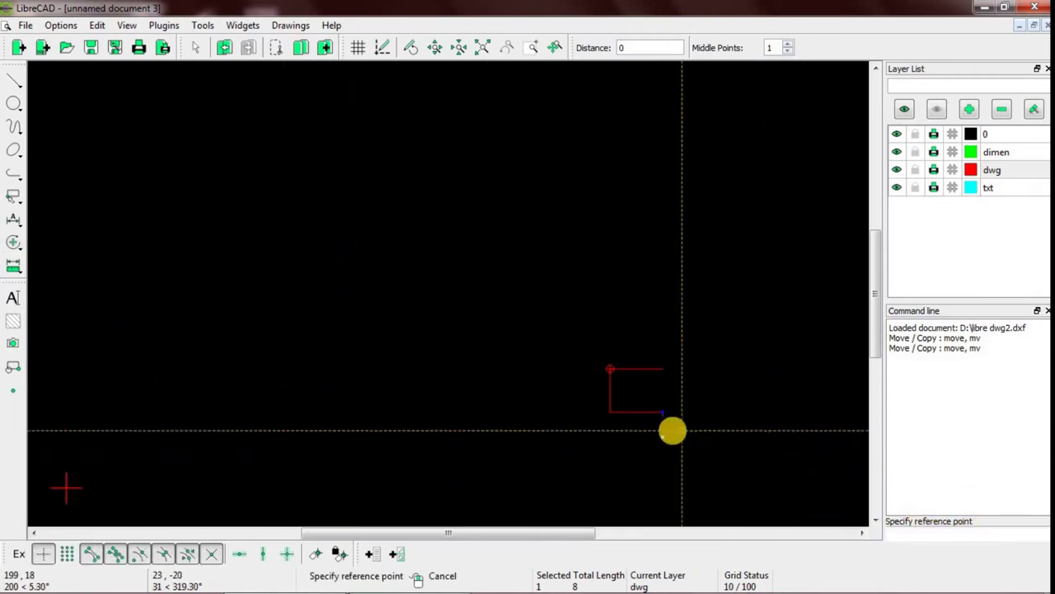
{"action": "left_click", "coordinate": [668, 430]}
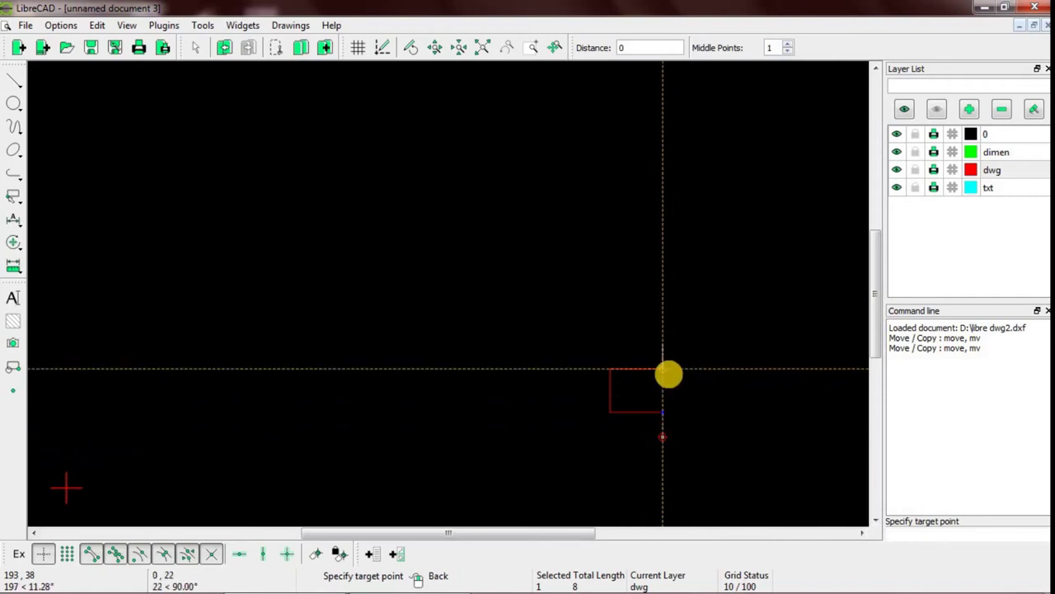
{"action": "left_click", "coordinate": [663, 368]}
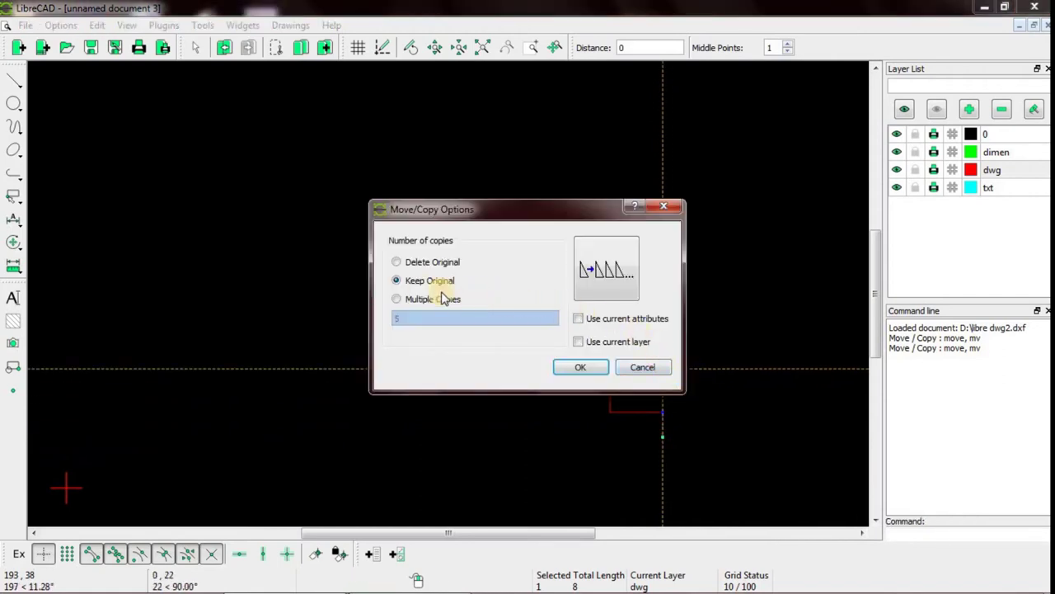
{"action": "left_click", "coordinate": [580, 368]}
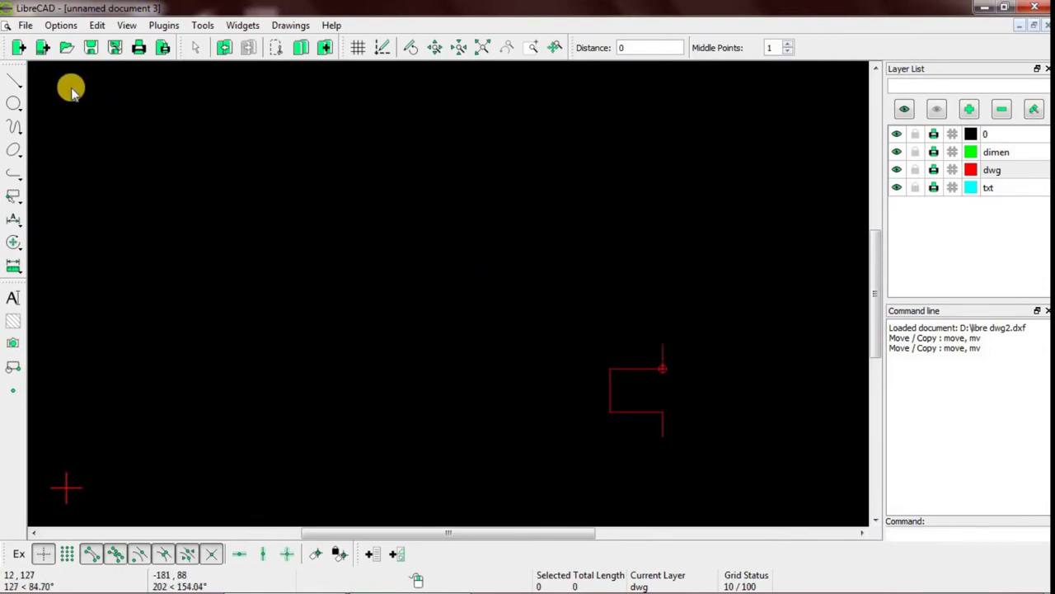
{"action": "left_click", "coordinate": [18, 82]}
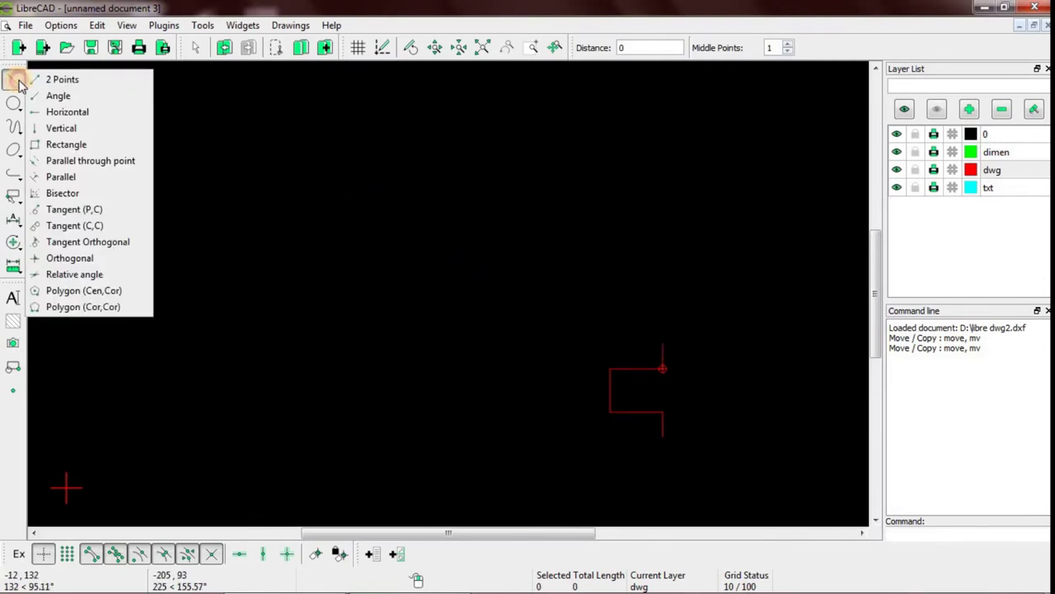
- Draw 33-unit horizontal lines leftward from the right-hand ends, snapped by their end point
{"action": "left_click", "coordinate": [62, 113]}
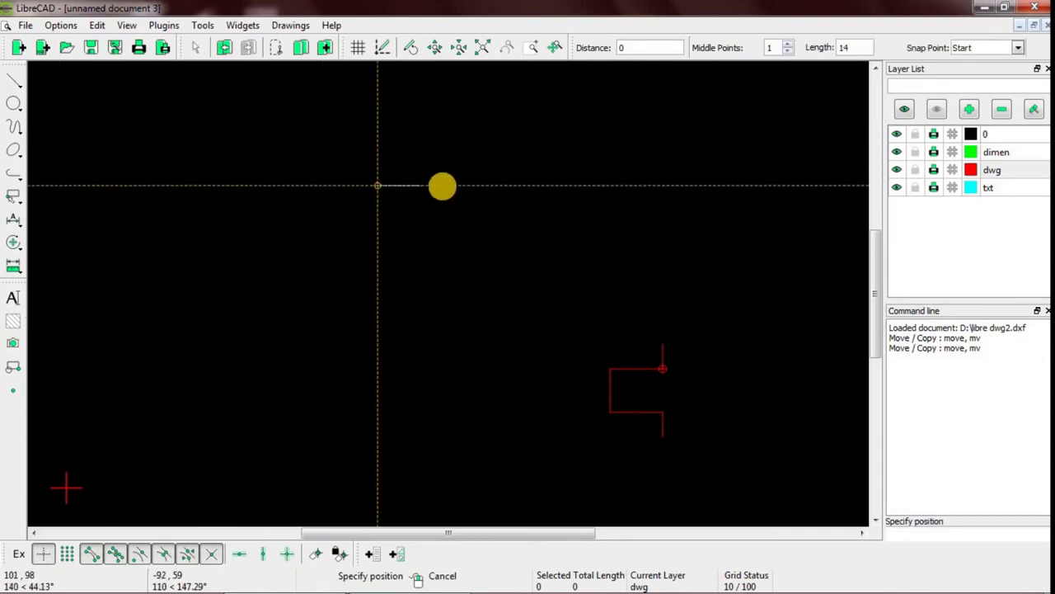
{"action": "double_click", "coordinate": [847, 47]}
{"action": "type", "text": "33"}
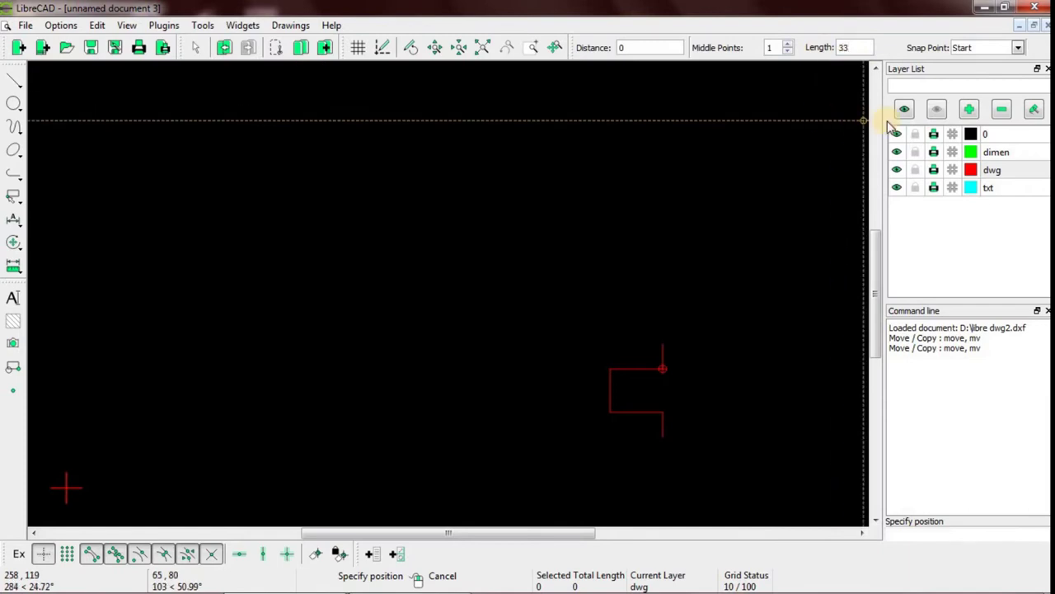
{"action": "left_click", "coordinate": [1017, 47]}
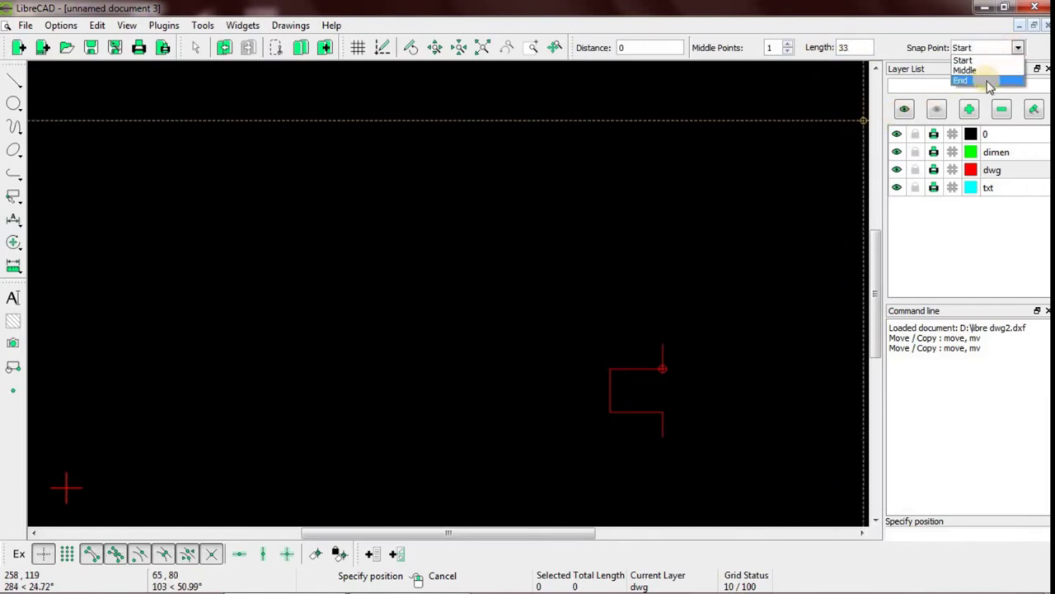
{"action": "left_click", "coordinate": [988, 81]}
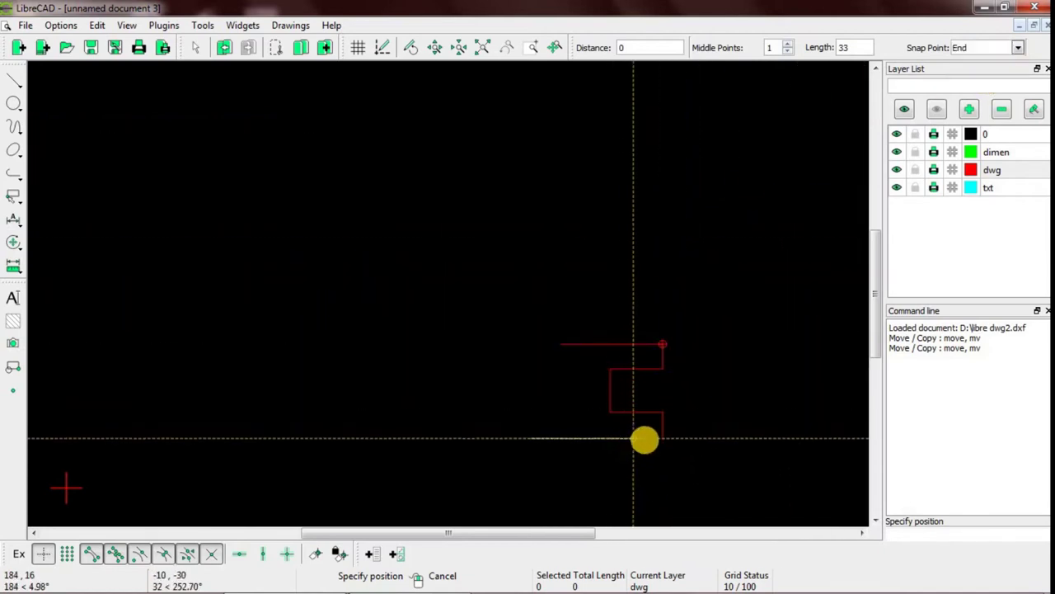
{"action": "left_click", "coordinate": [654, 441]}
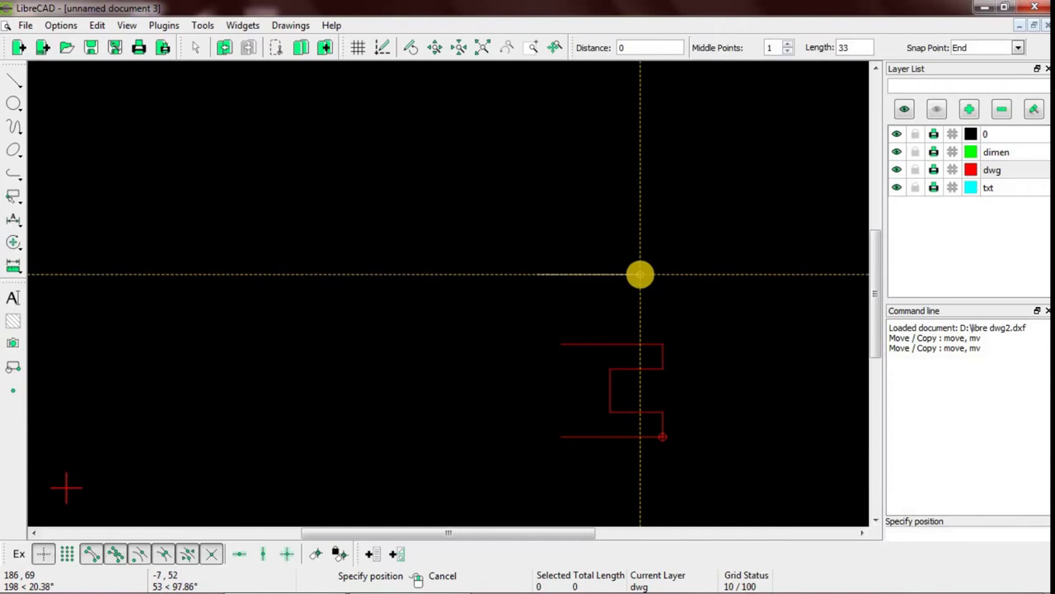
{"action": "right_click", "coordinate": [641, 275]}
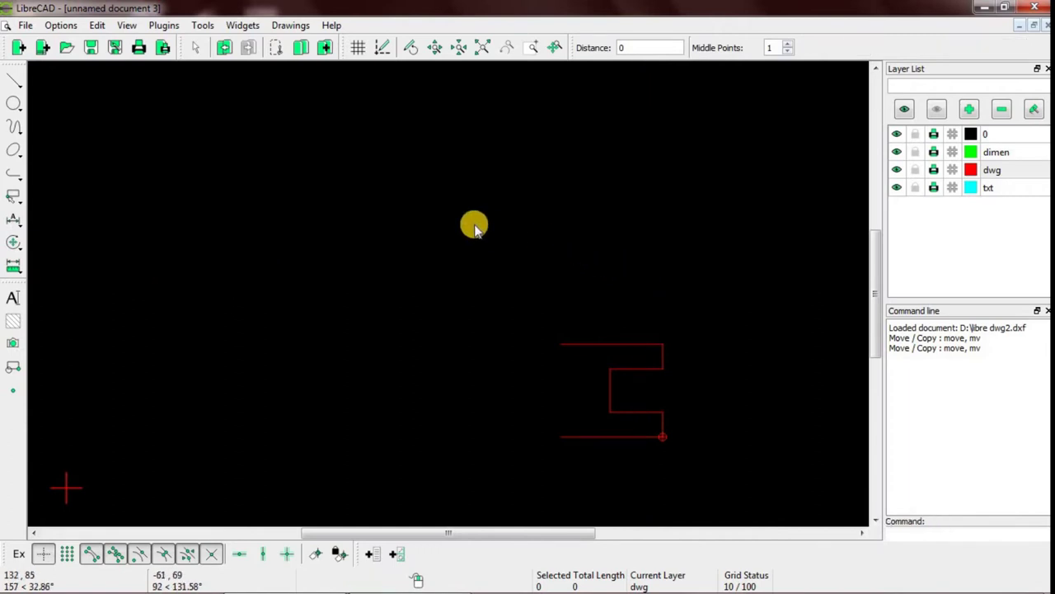
{"action": "left_click", "coordinate": [14, 80]}
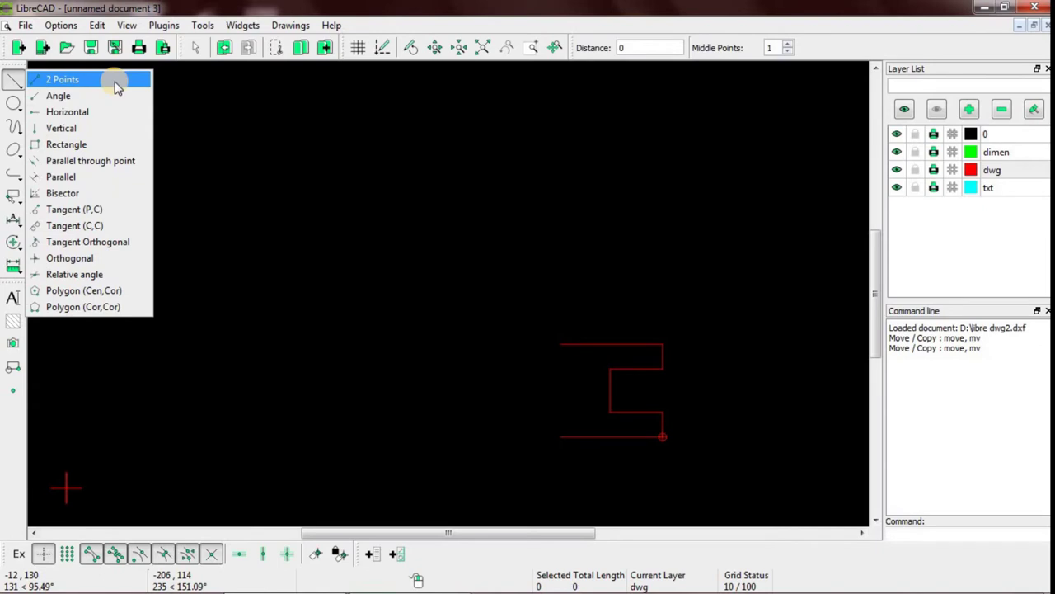
- Draw a vertical line from the top line's left end to the bottom line's left end
{"action": "left_click", "coordinate": [117, 79]}
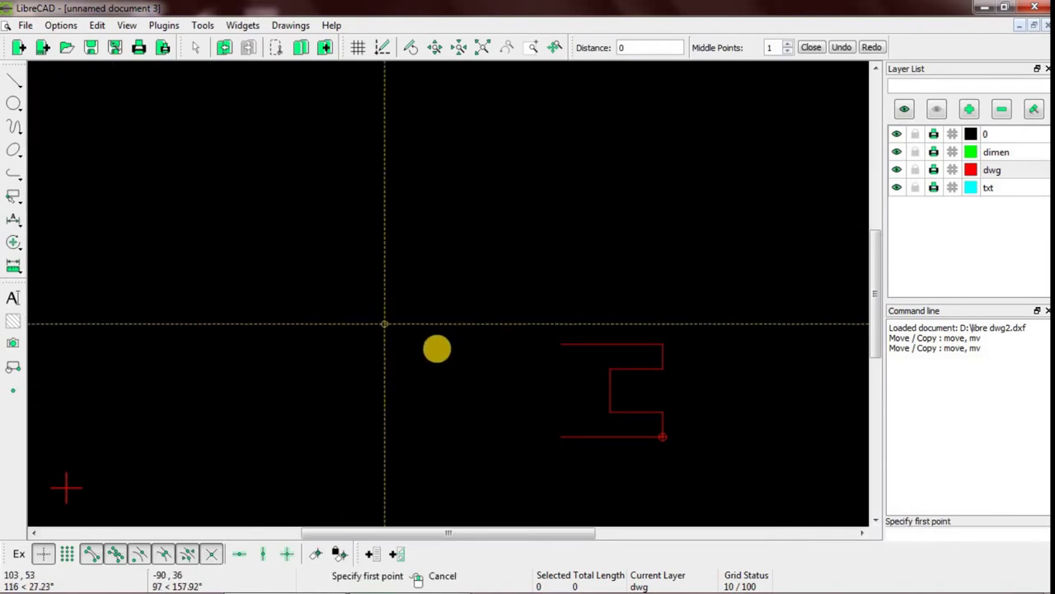
{"action": "left_click", "coordinate": [558, 350]}
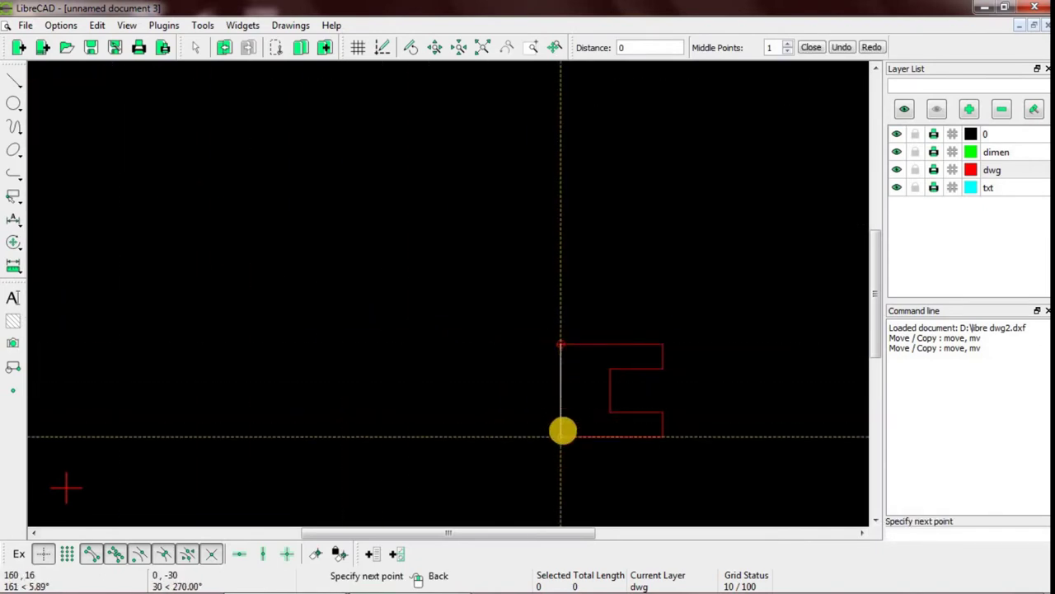
{"action": "left_click", "coordinate": [560, 436]}
{"action": "right_click", "coordinate": [485, 339]}
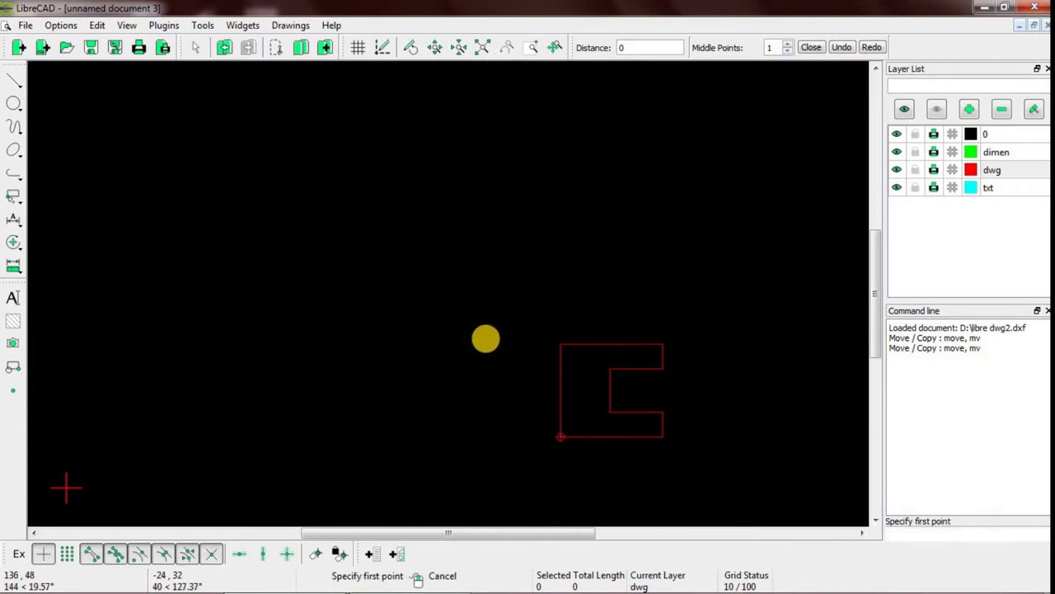
{"action": "right_click", "coordinate": [426, 264]}
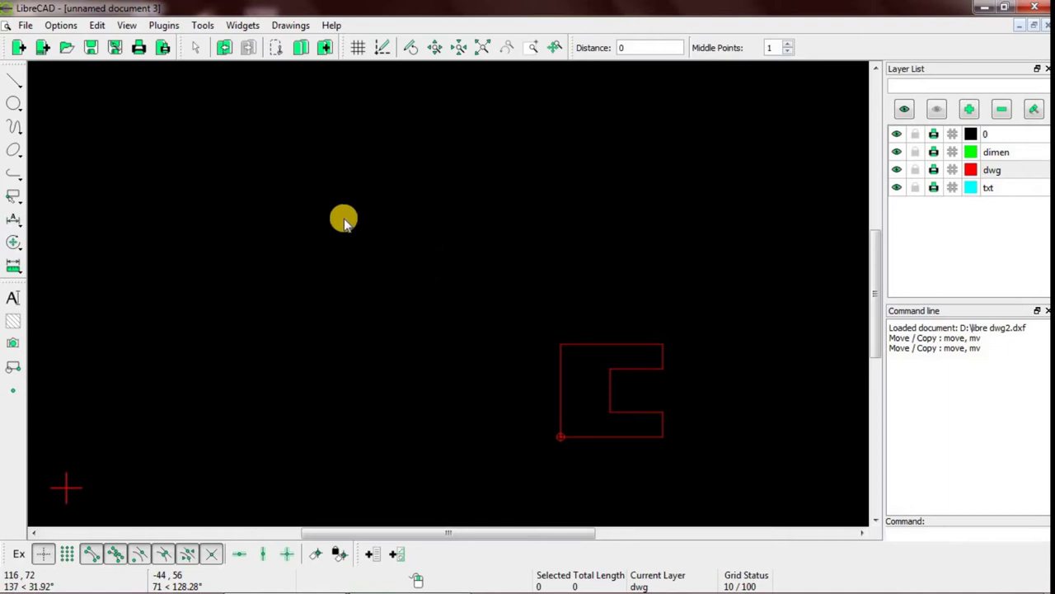
{"action": "left_click", "coordinate": [14, 105]}
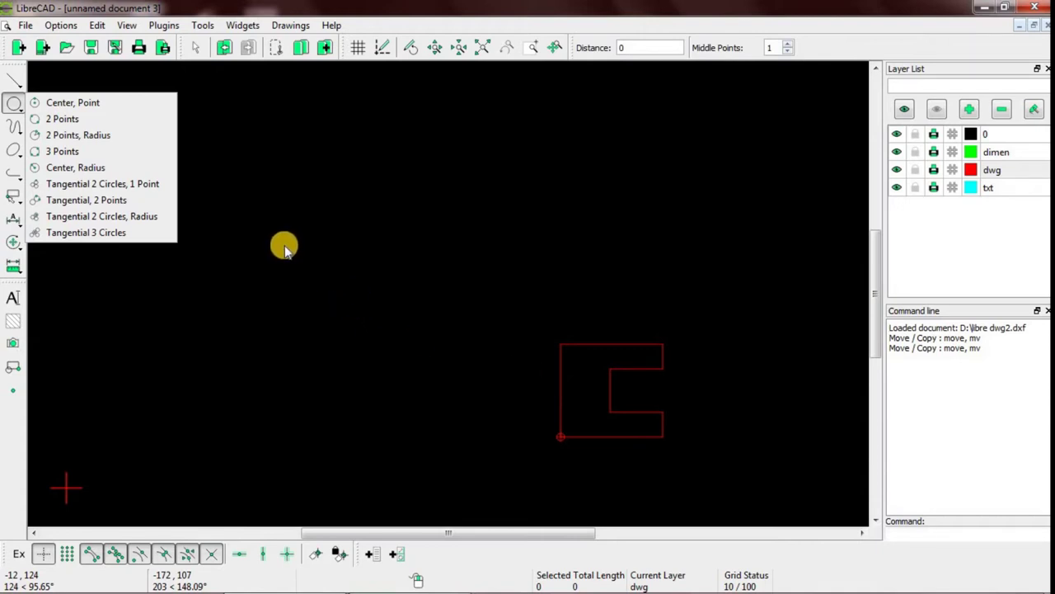
- Draw a radius-10 circle centred on the left edge's midpoint using middle snap
{"action": "left_click", "coordinate": [145, 169]}
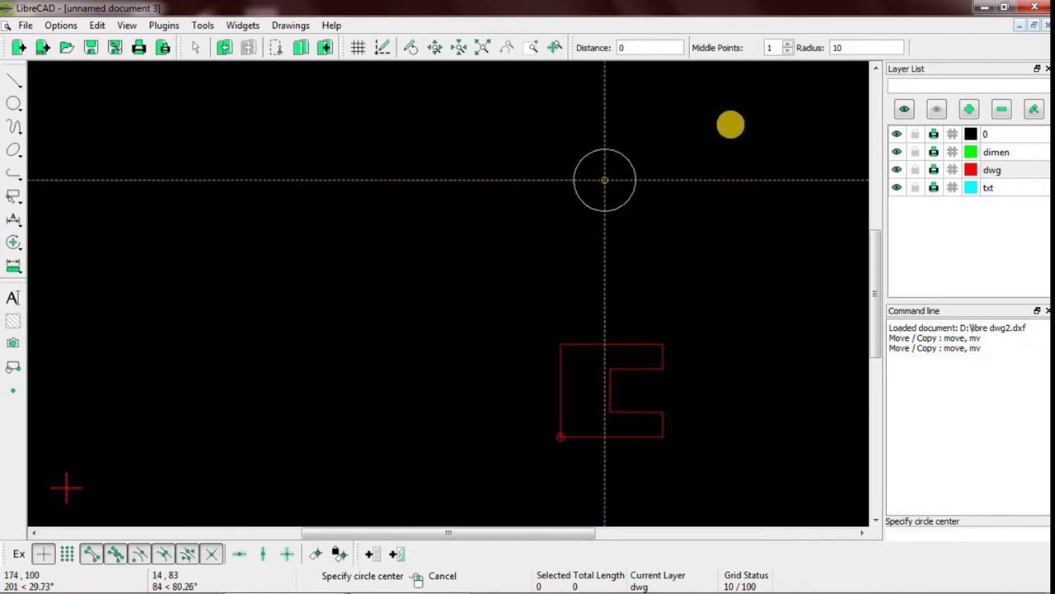
{"action": "left_click_drag", "start_coordinate": [859, 49], "coordinate": [823, 54]}
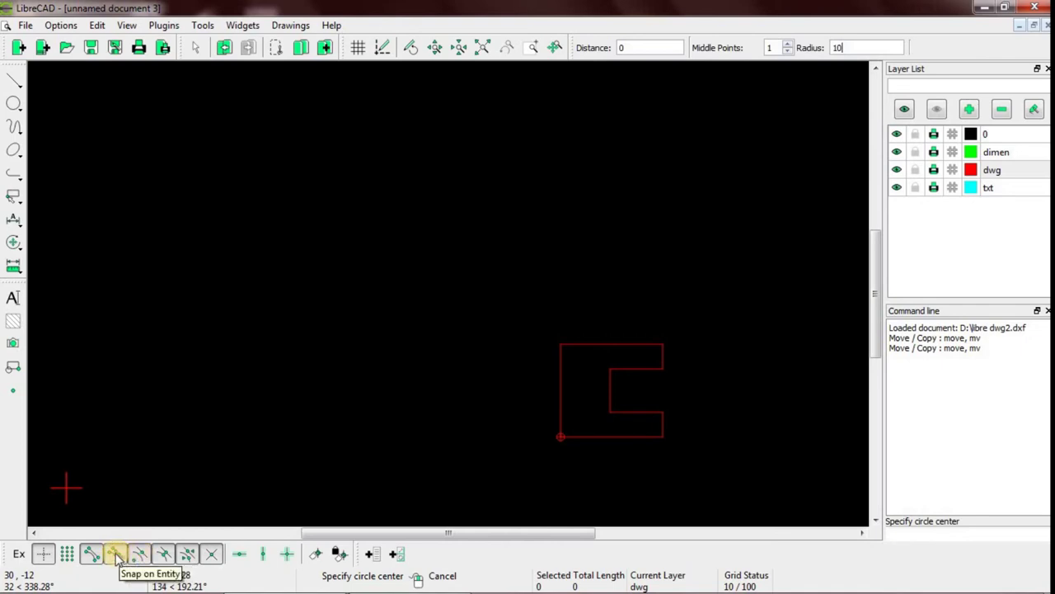
{"action": "left_click", "coordinate": [140, 554]}
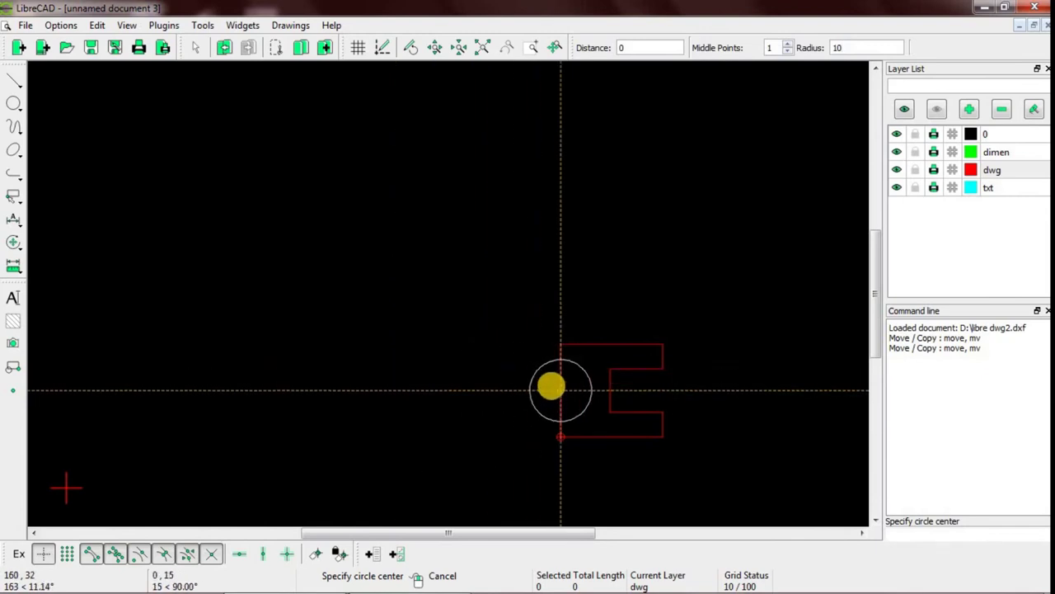
{"action": "left_click", "coordinate": [561, 390]}
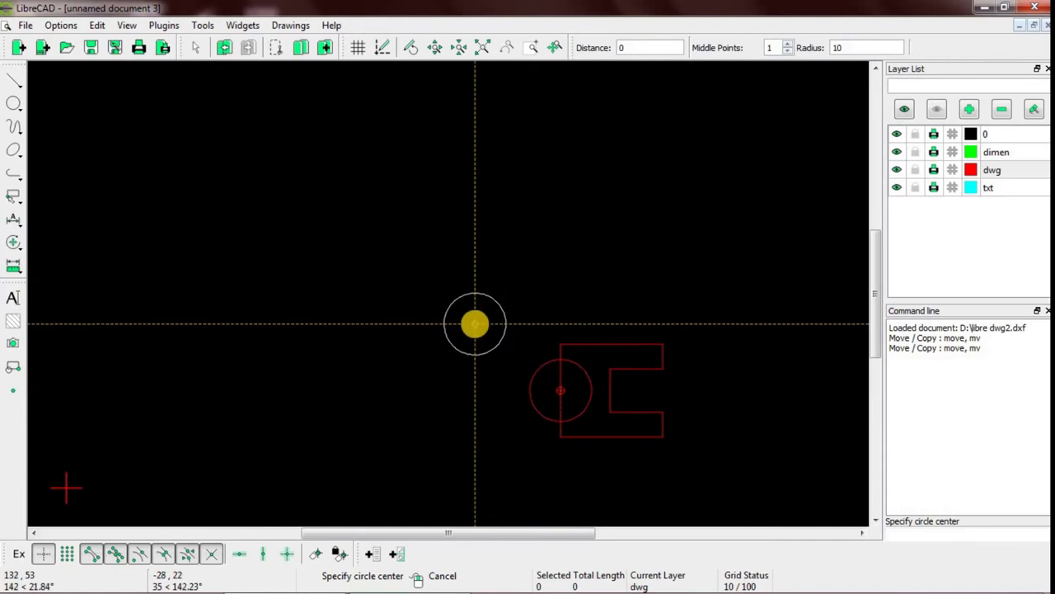
{"action": "right_click", "coordinate": [475, 323]}
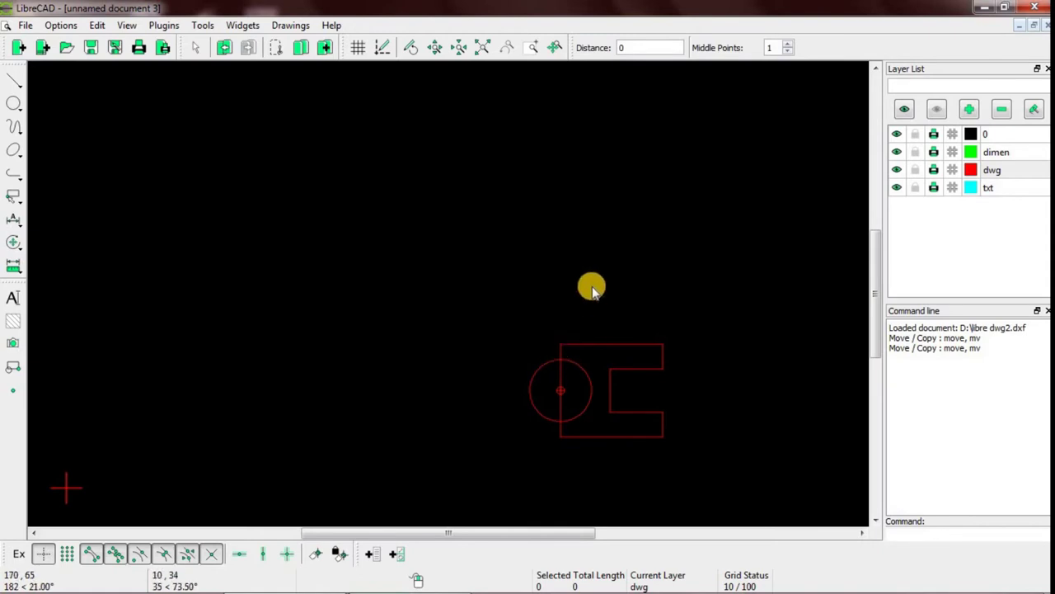
- Delete the left edge and add 12-unit horizontal lines leftward from the top and bottom ends
{"action": "left_click", "coordinate": [561, 371]}
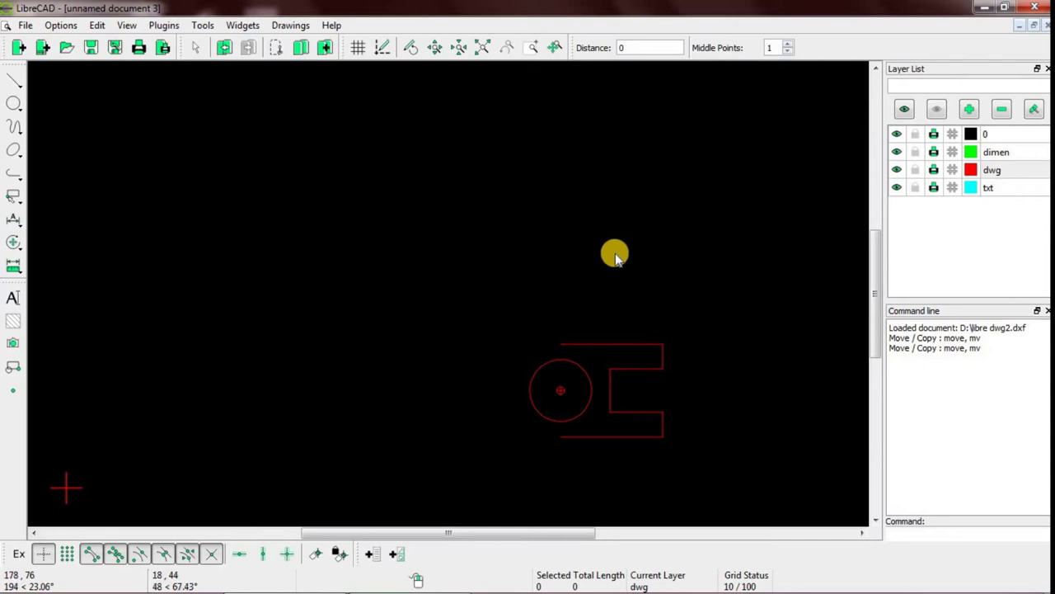
{"action": "left_click", "coordinate": [14, 80]}
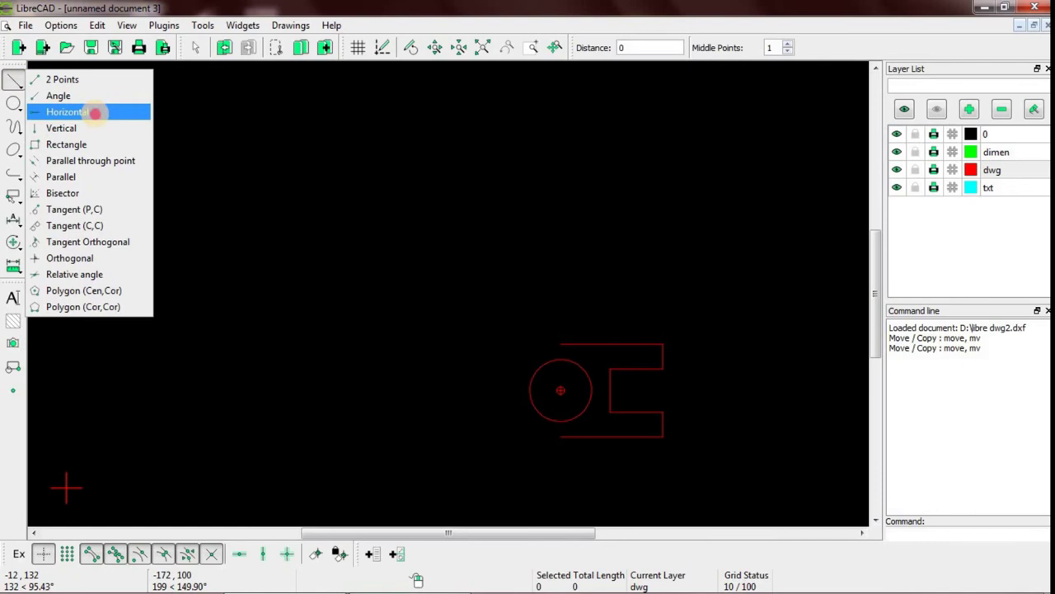
{"action": "left_click", "coordinate": [96, 113]}
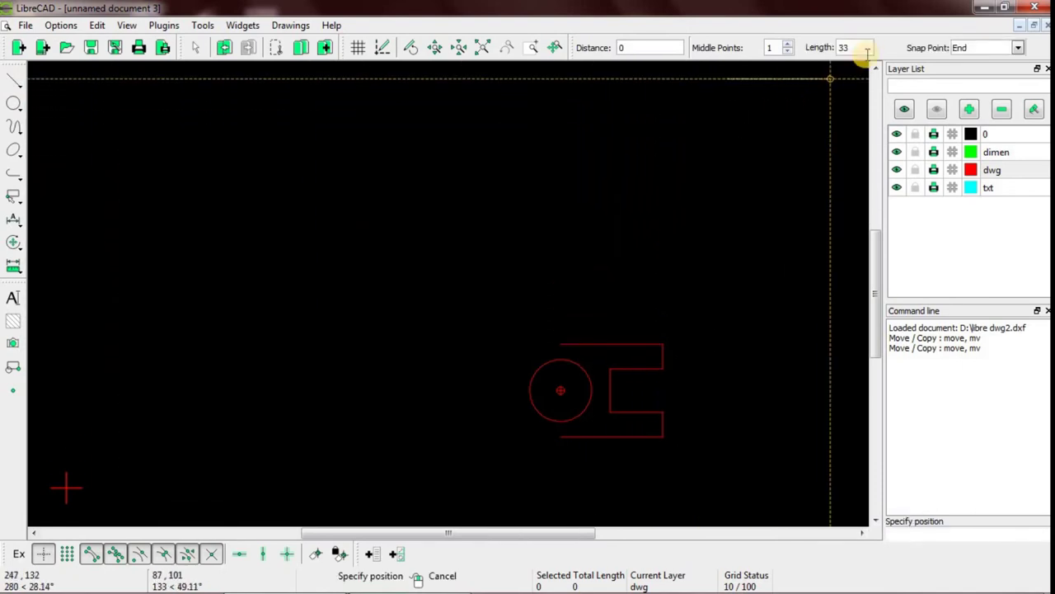
{"action": "left_click_drag", "start_coordinate": [864, 50], "coordinate": [828, 51]}
{"action": "type", "text": "12"}
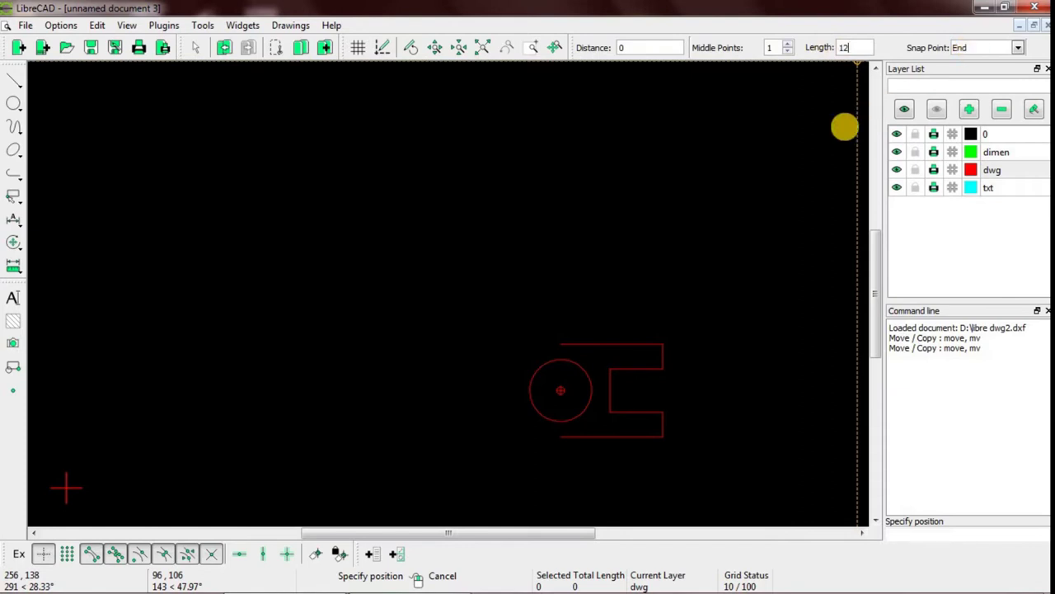
{"action": "left_click", "coordinate": [558, 333]}
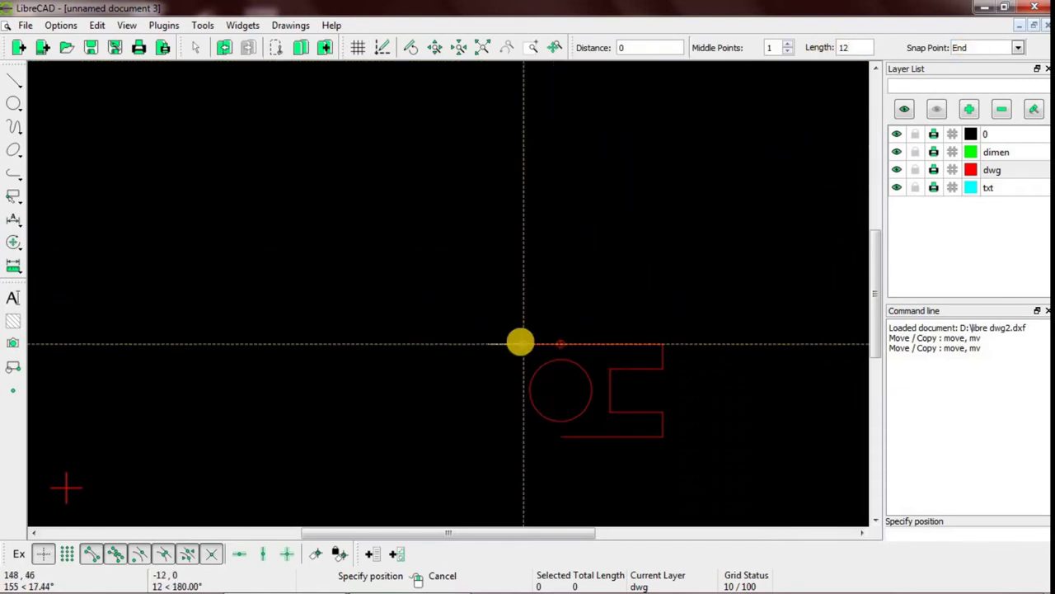
{"action": "left_click", "coordinate": [551, 445]}
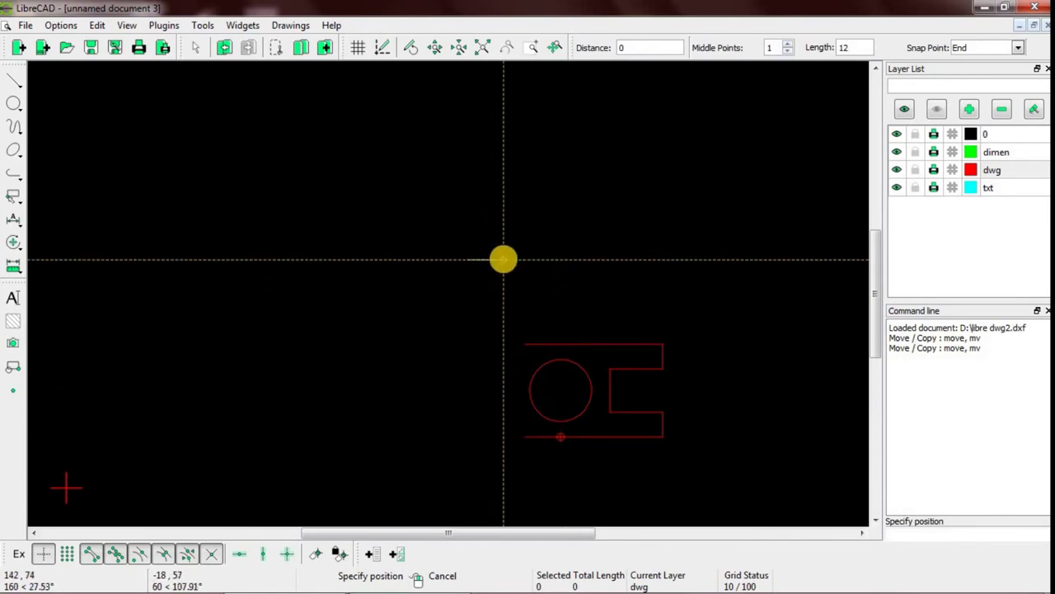
{"action": "right_click", "coordinate": [503, 254]}
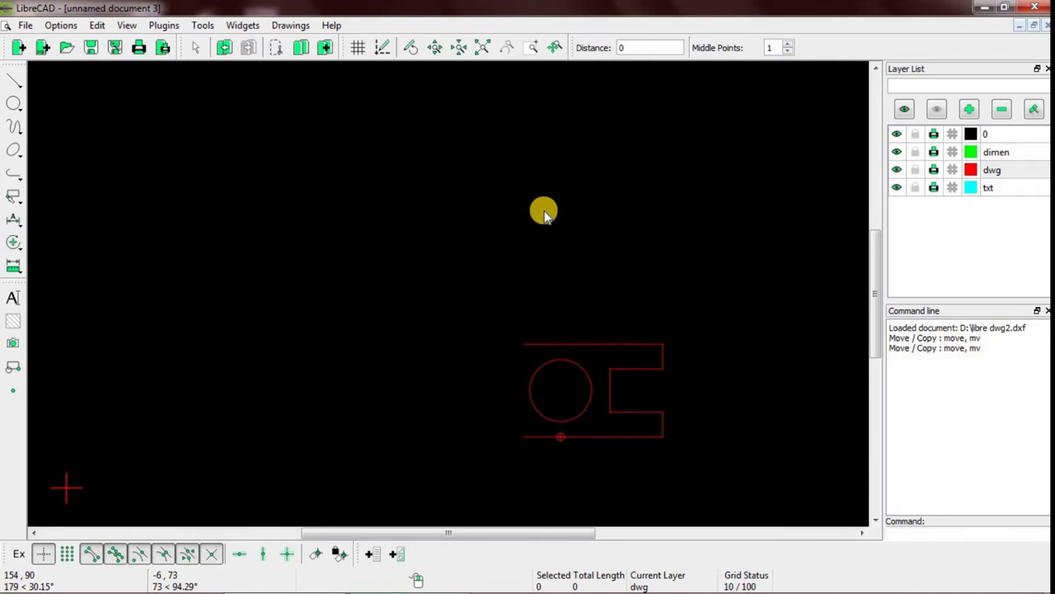
- Draw a vertical line joining the extended top-left and bottom-left ends
{"action": "left_click", "coordinate": [12, 79]}
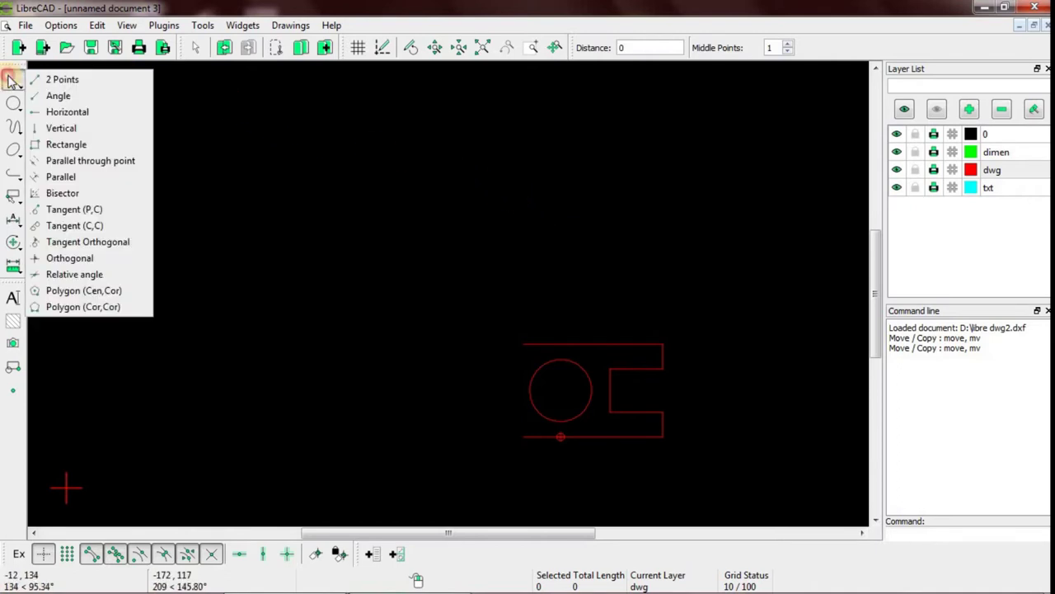
{"action": "left_click_drag", "start_coordinate": [12, 79], "coordinate": [113, 88]}
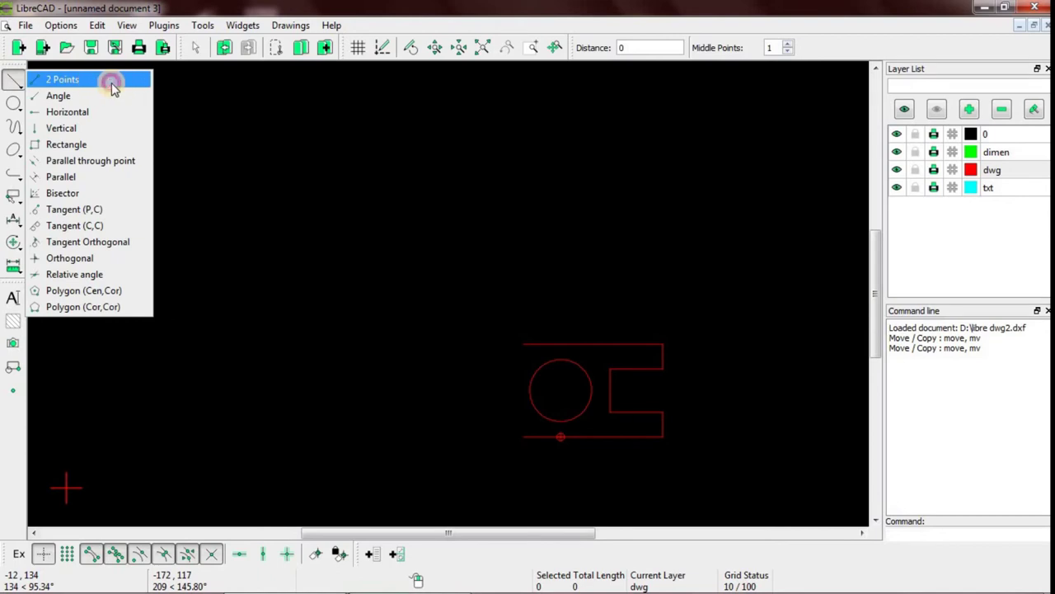
{"action": "left_click", "coordinate": [520, 343]}
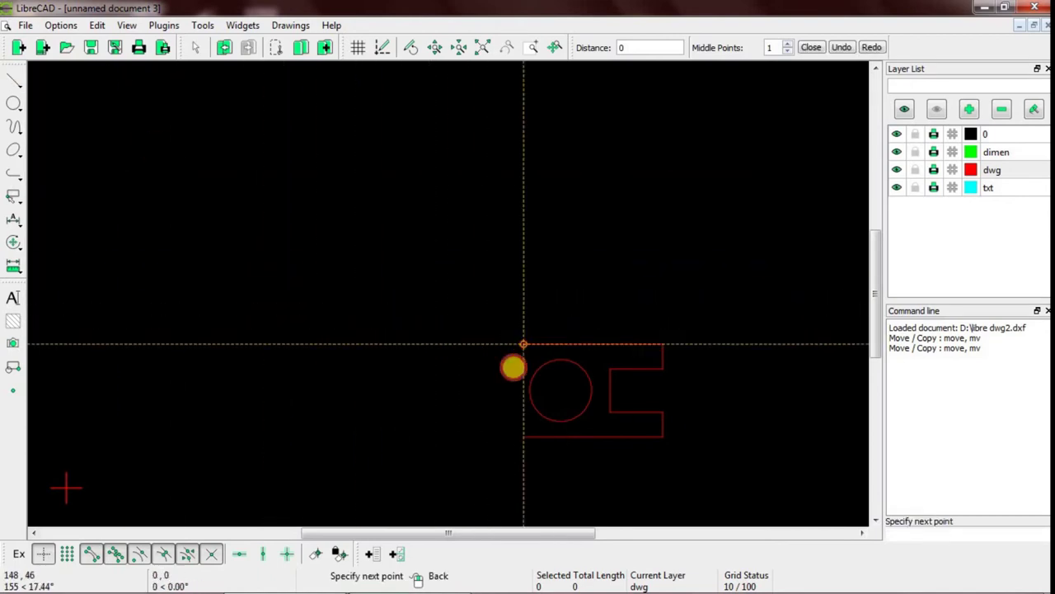
{"action": "left_click", "coordinate": [522, 432]}
{"action": "right_click", "coordinate": [438, 365]}
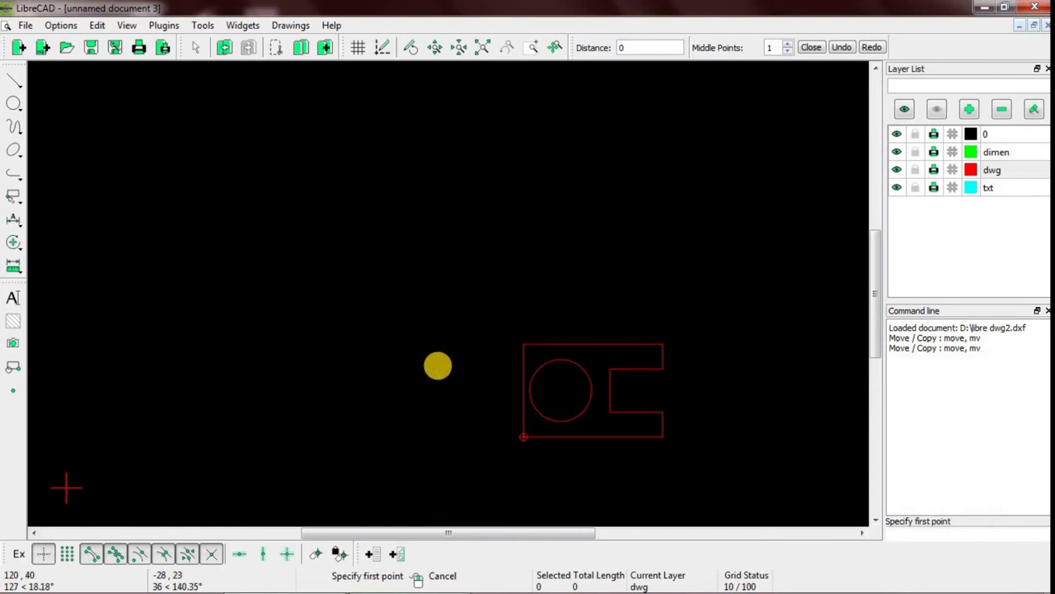
{"action": "right_click", "coordinate": [432, 361]}
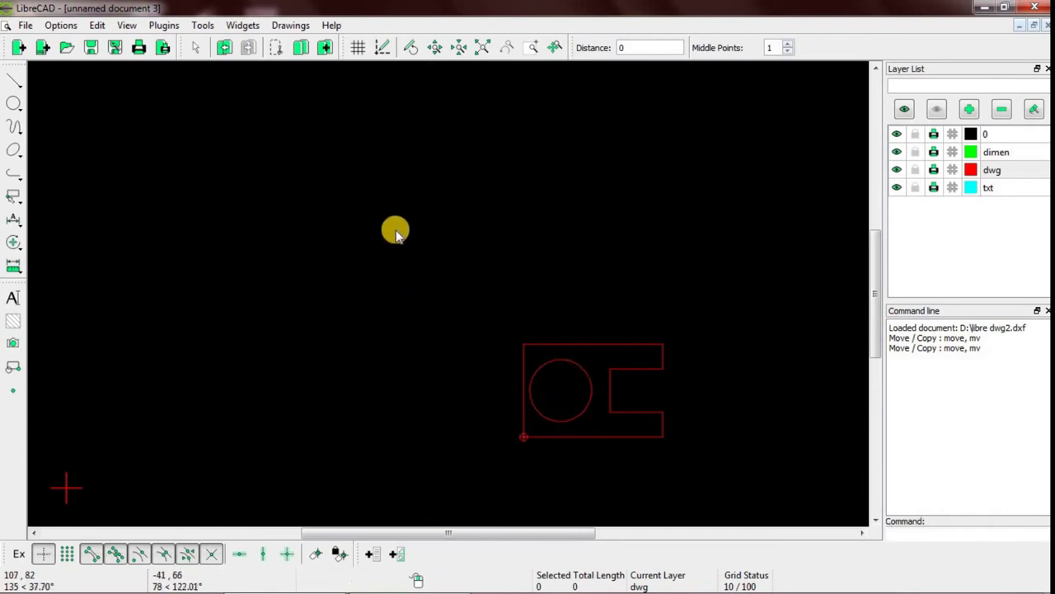
{"action": "left_click", "coordinate": [14, 104]}
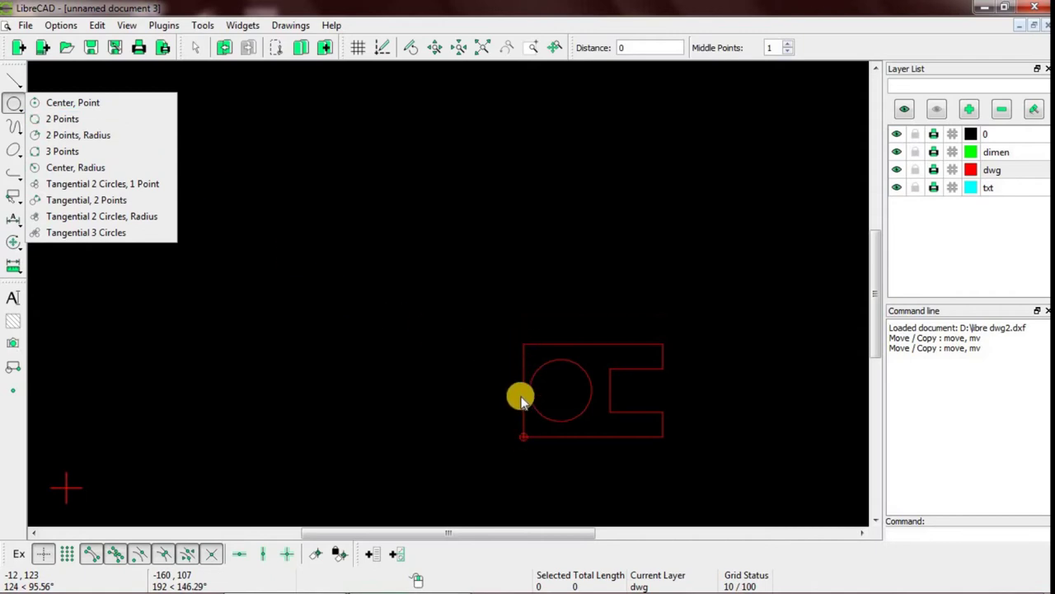
- Draw a two-point circle whose diameter spans the top-left to bottom-left corners
{"action": "left_click", "coordinate": [135, 120]}
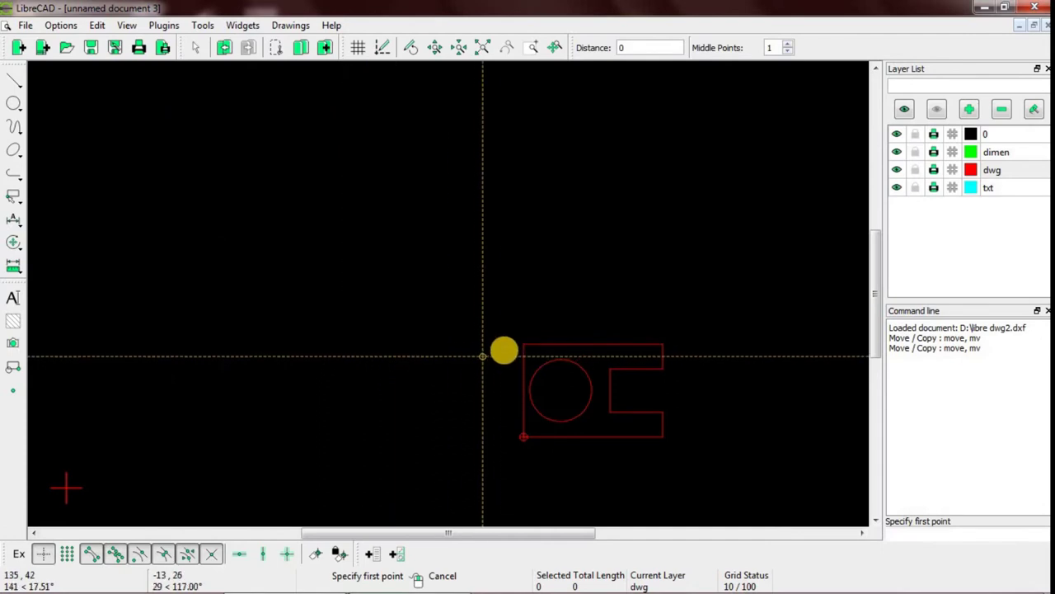
{"action": "left_click", "coordinate": [523, 344]}
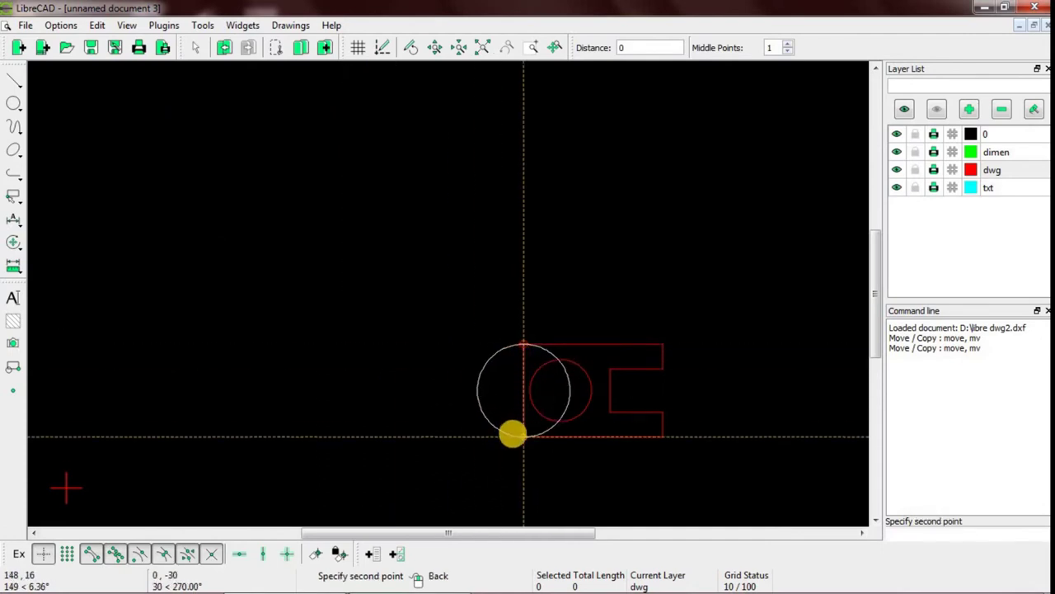
{"action": "left_click", "coordinate": [511, 435]}
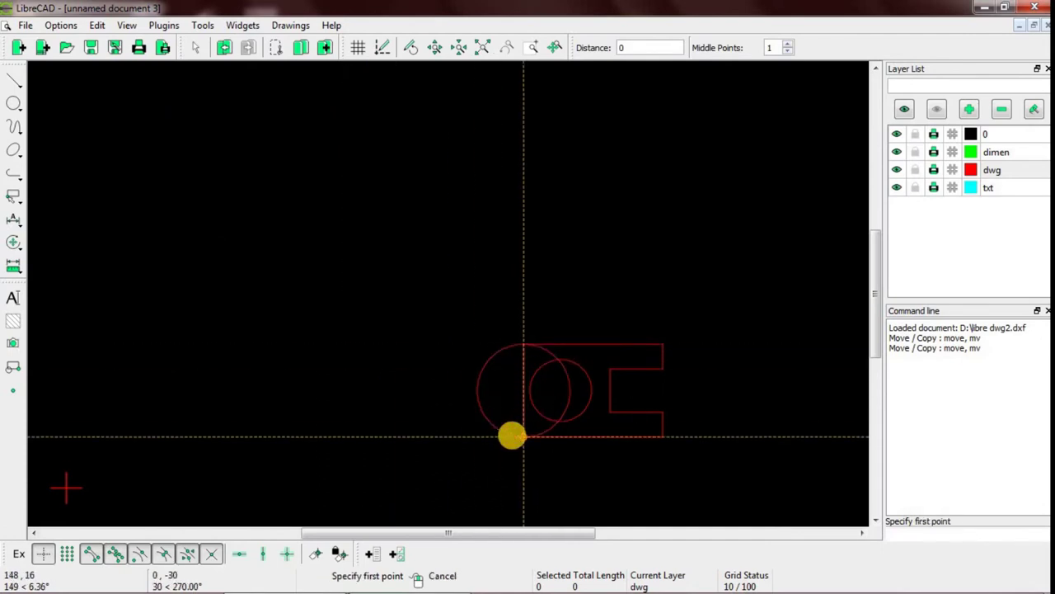
{"action": "right_click", "coordinate": [420, 287]}
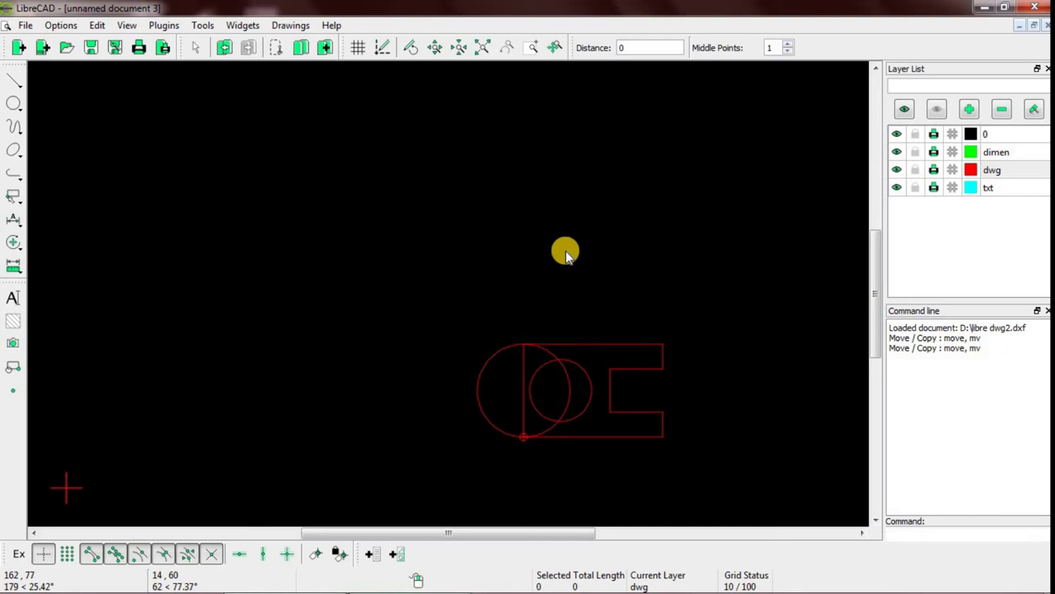
- Trim the big circle's inner half at the straight left edge, then select that edge for deletion
{"action": "left_click", "coordinate": [14, 242]}
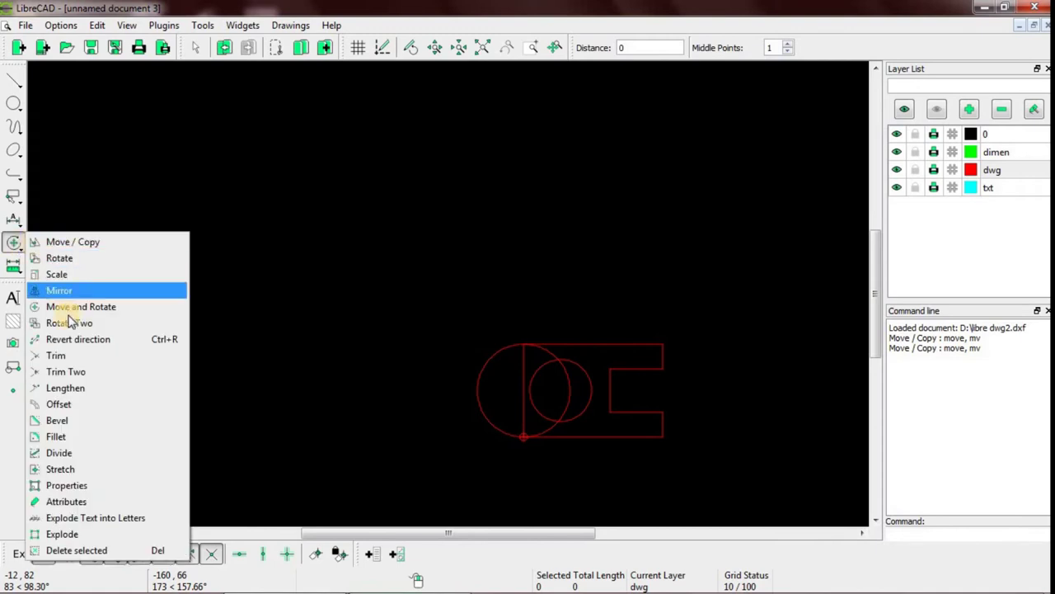
{"action": "left_click", "coordinate": [135, 354]}
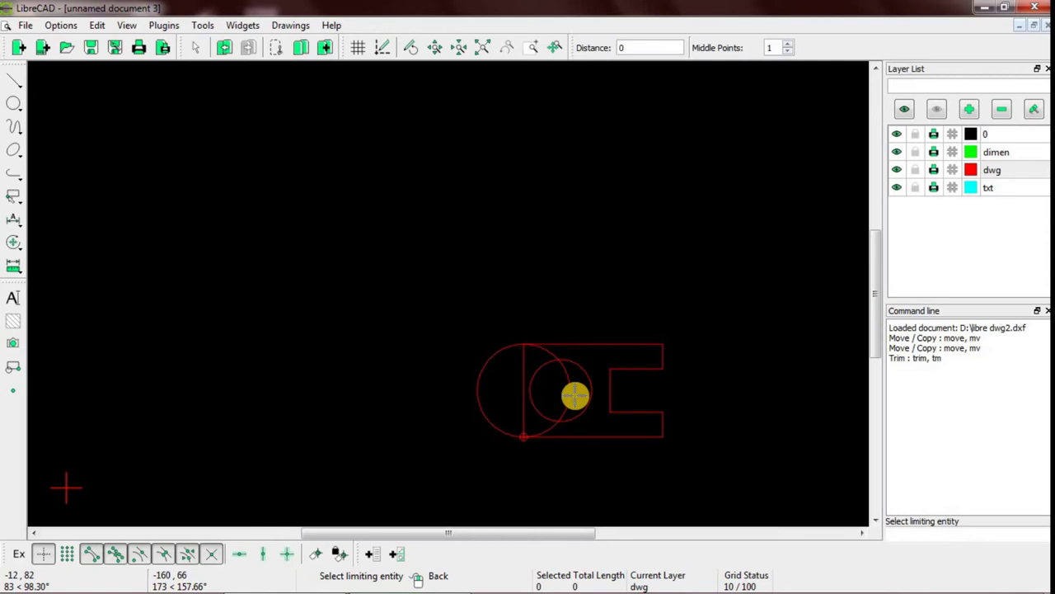
{"action": "left_click", "coordinate": [523, 381]}
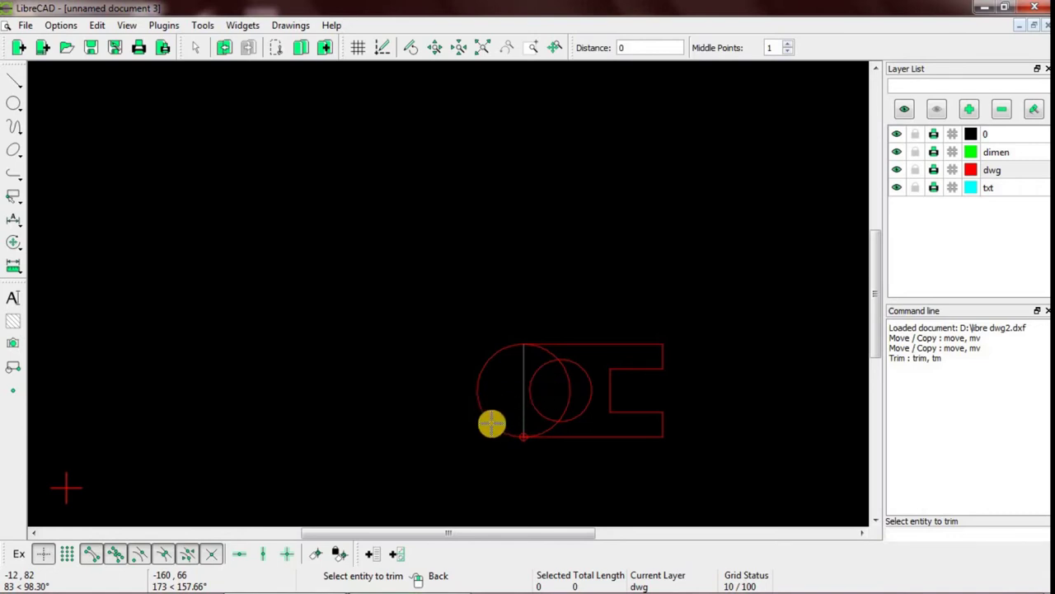
{"action": "left_click", "coordinate": [492, 424]}
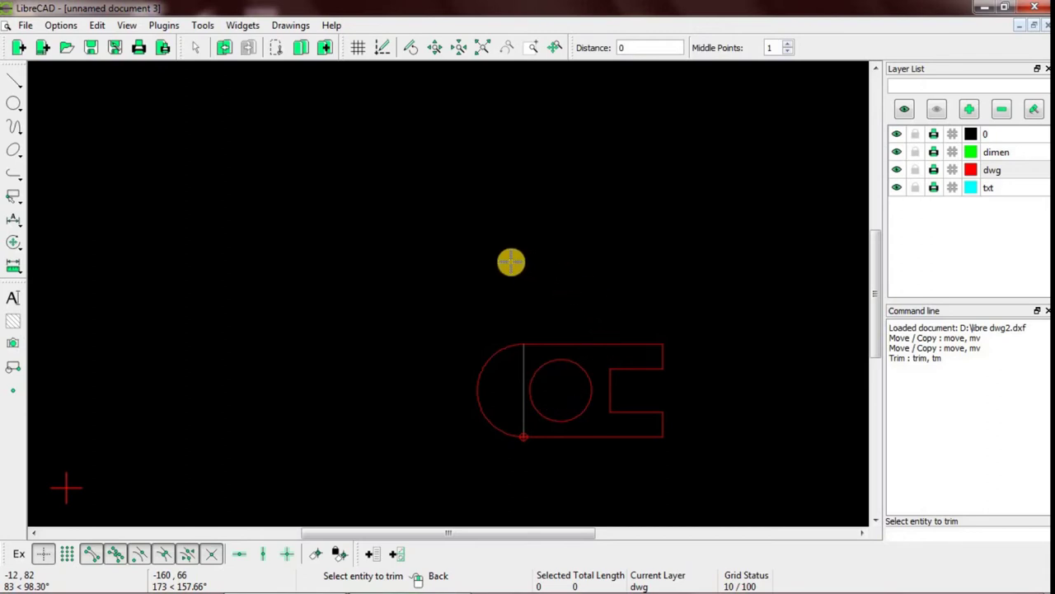
{"action": "right_click", "coordinate": [511, 262]}
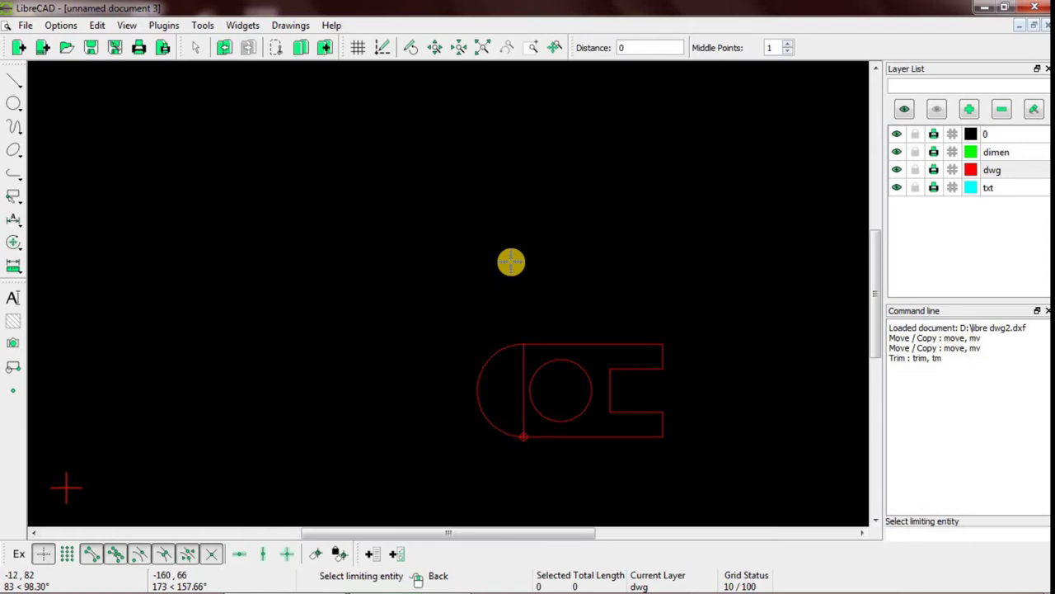
{"action": "right_click", "coordinate": [511, 262]}
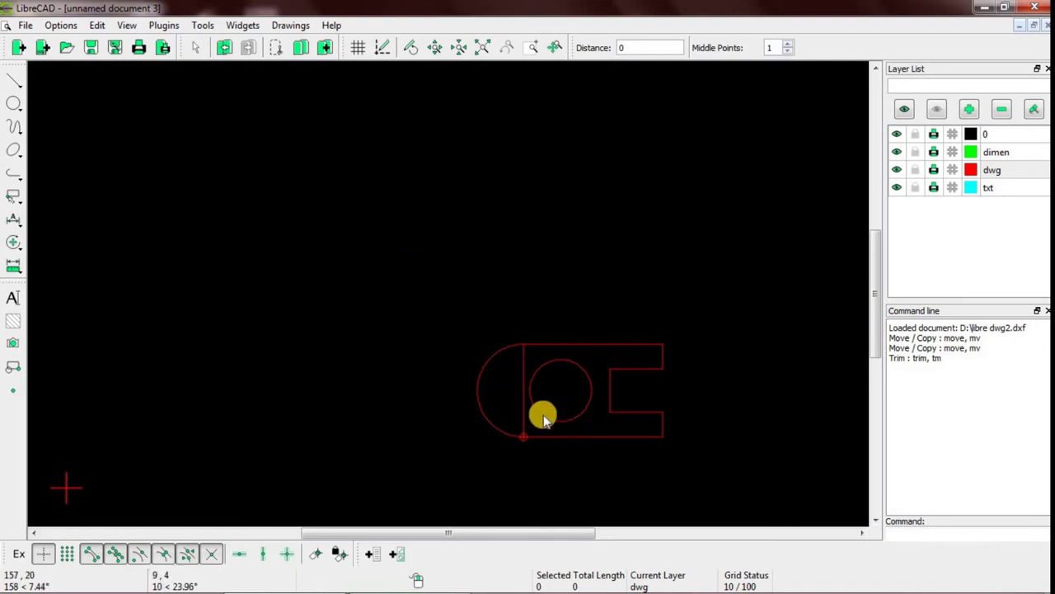
{"action": "left_click", "coordinate": [524, 370]}
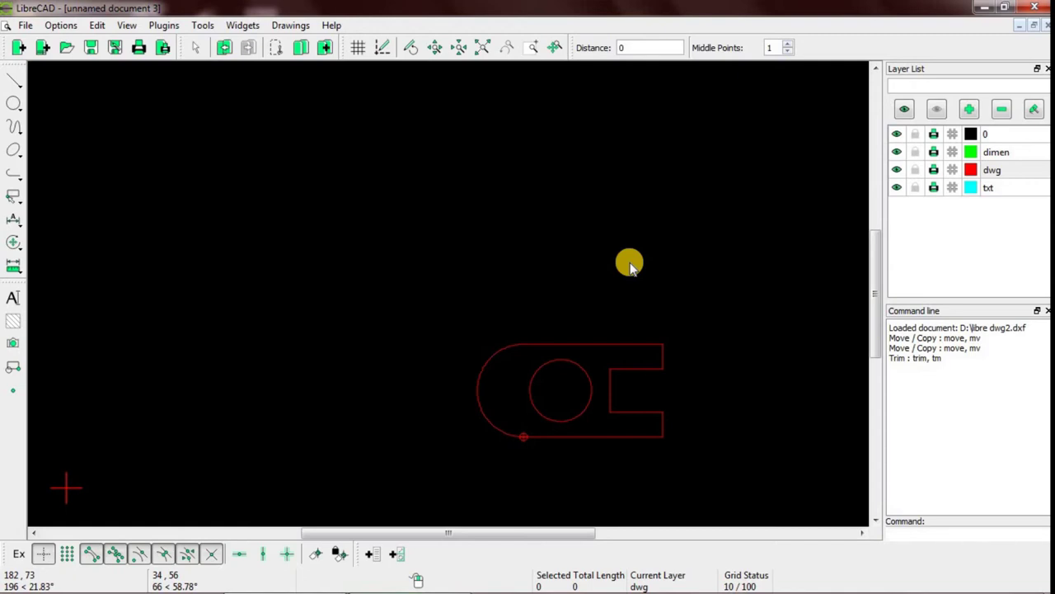
- Recentre and zoom in on the part, then set dimen as the current layer
{"action": "middle_click_drag", "start_coordinate": [688, 370], "coordinate": [684, 324]}
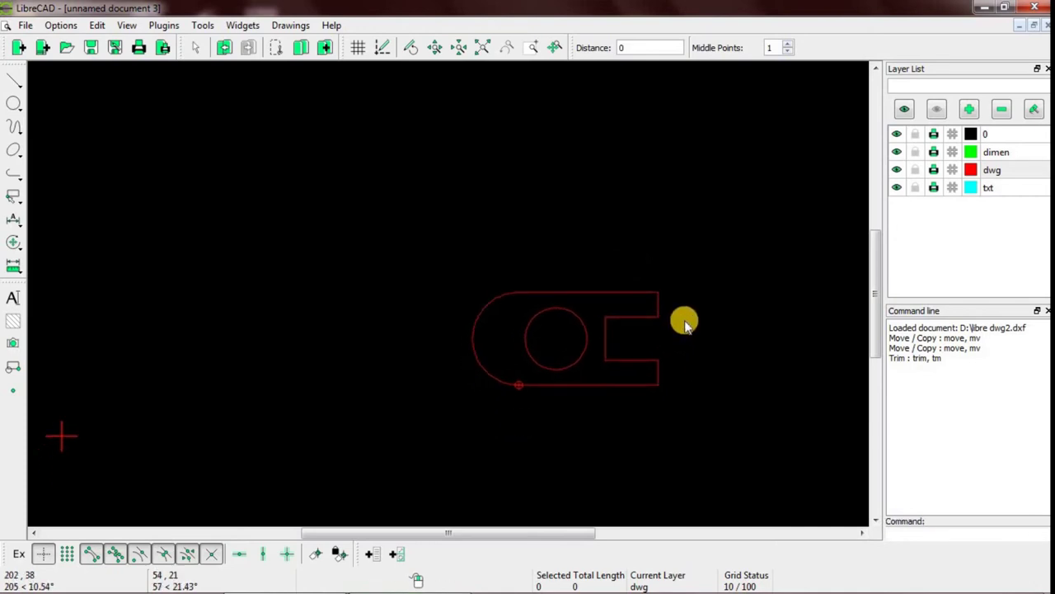
{"action": "scroll", "coordinate": [683, 324], "scroll_direction": "up", "scroll_amount": 1}
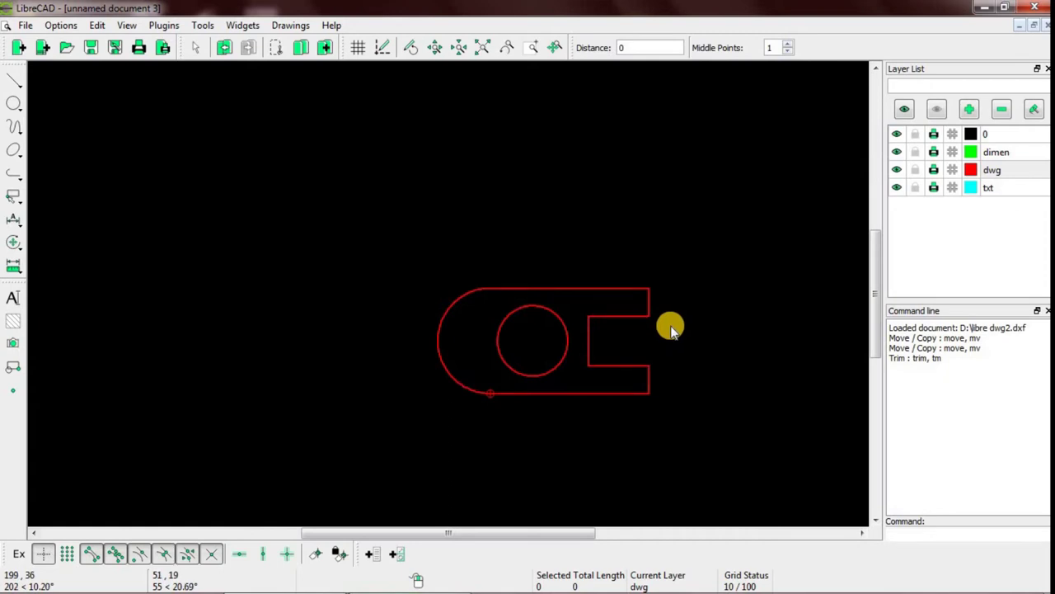
{"action": "middle_click_drag", "start_coordinate": [676, 338], "coordinate": [717, 335]}
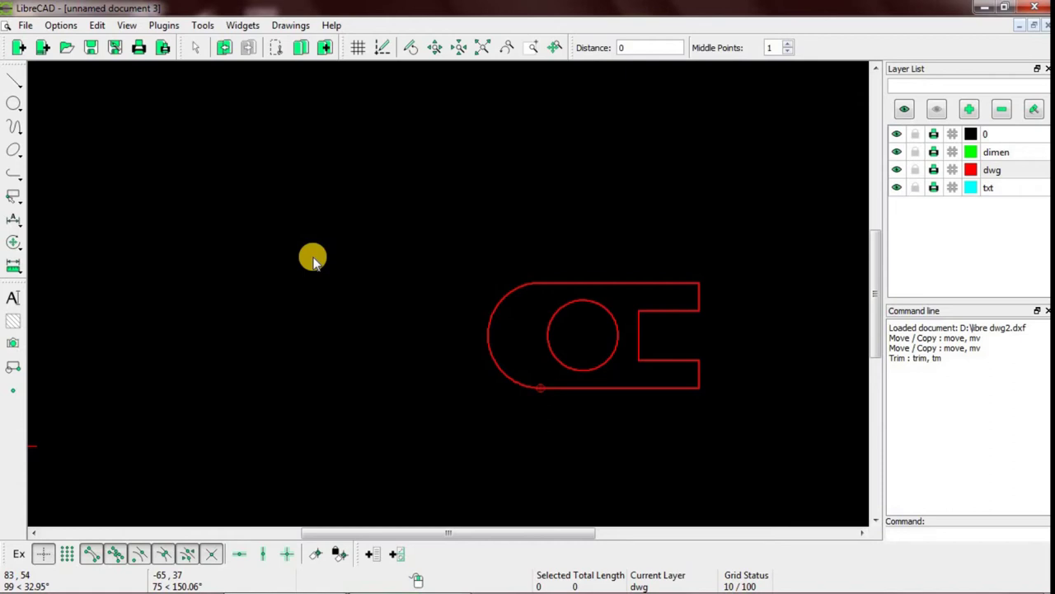
{"action": "left_click", "coordinate": [1014, 153]}
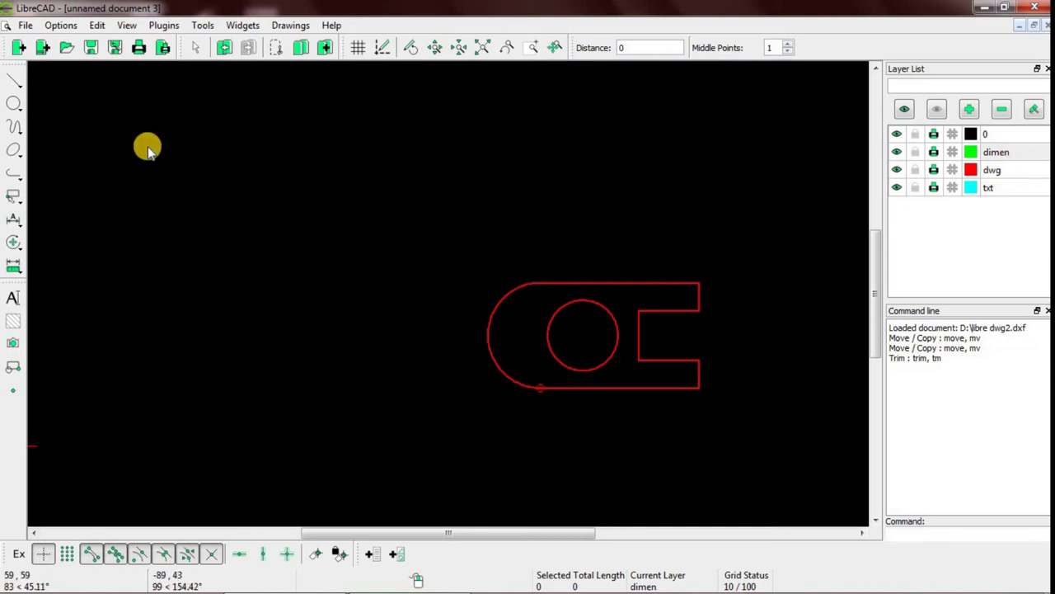
- Dismiss the Options menu unused and bring up the dimension-types flyout
{"action": "left_click", "coordinate": [61, 25]}
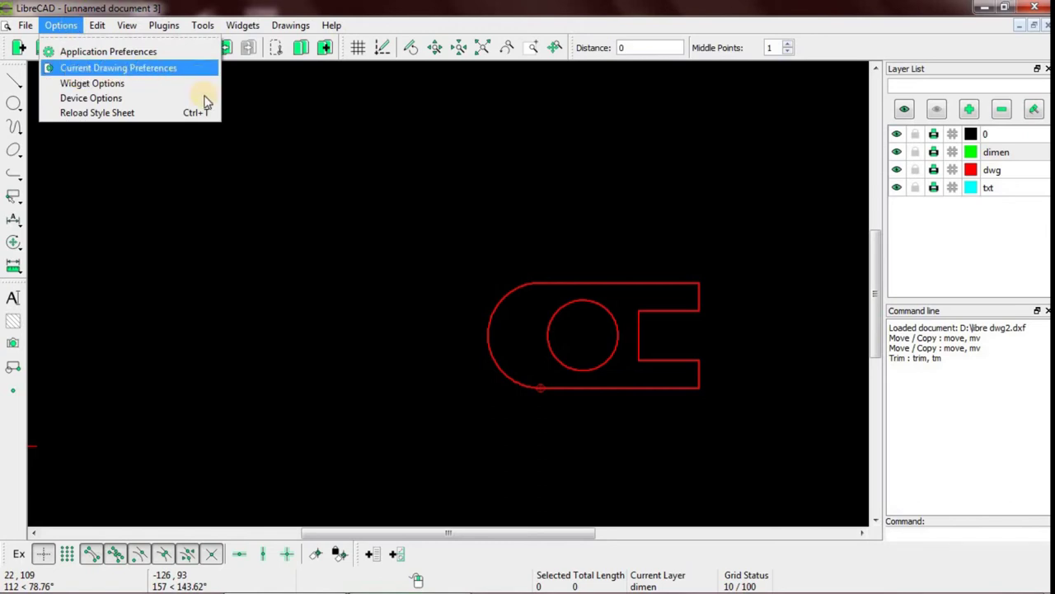
{"action": "left_click_drag", "start_coordinate": [235, 186], "coordinate": [273, 235]}
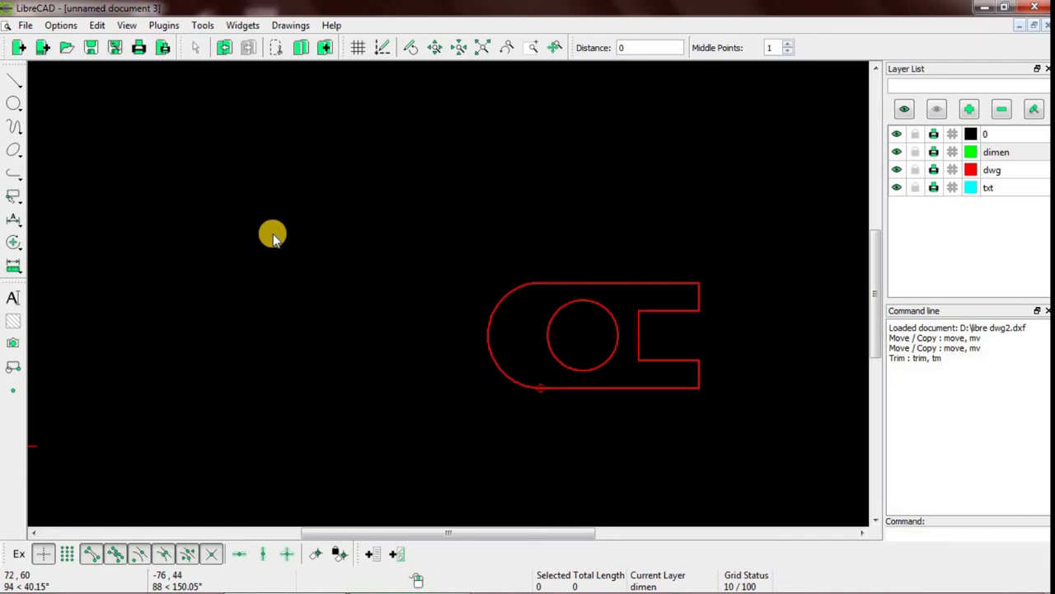
{"action": "left_click", "coordinate": [13, 222]}
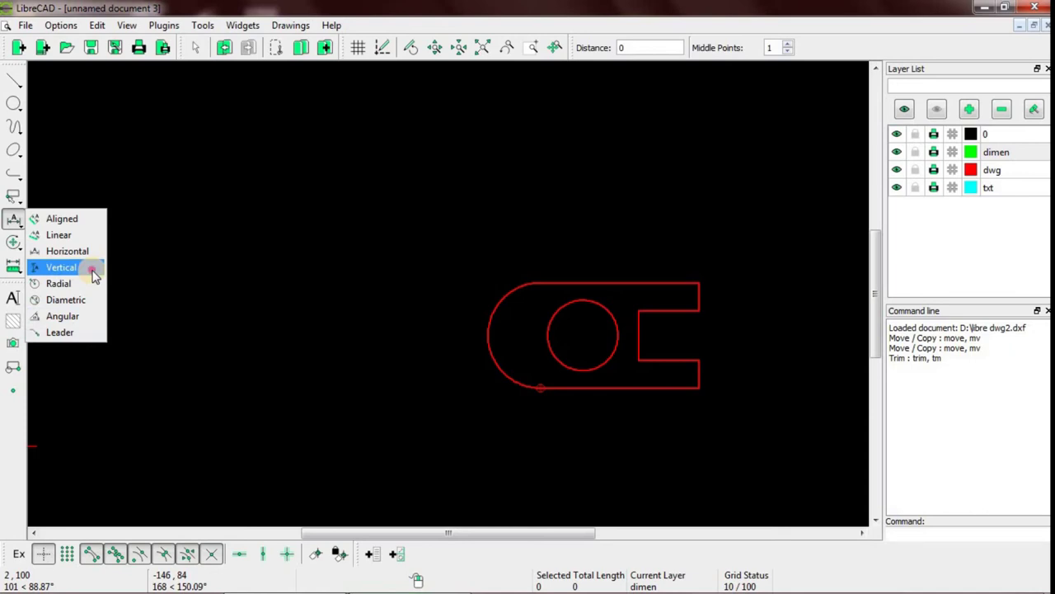
- Add vertical dimensions of 8, 22 and 30 along the part's right end, measured from the lower-right corner
{"action": "left_click", "coordinate": [90, 272]}
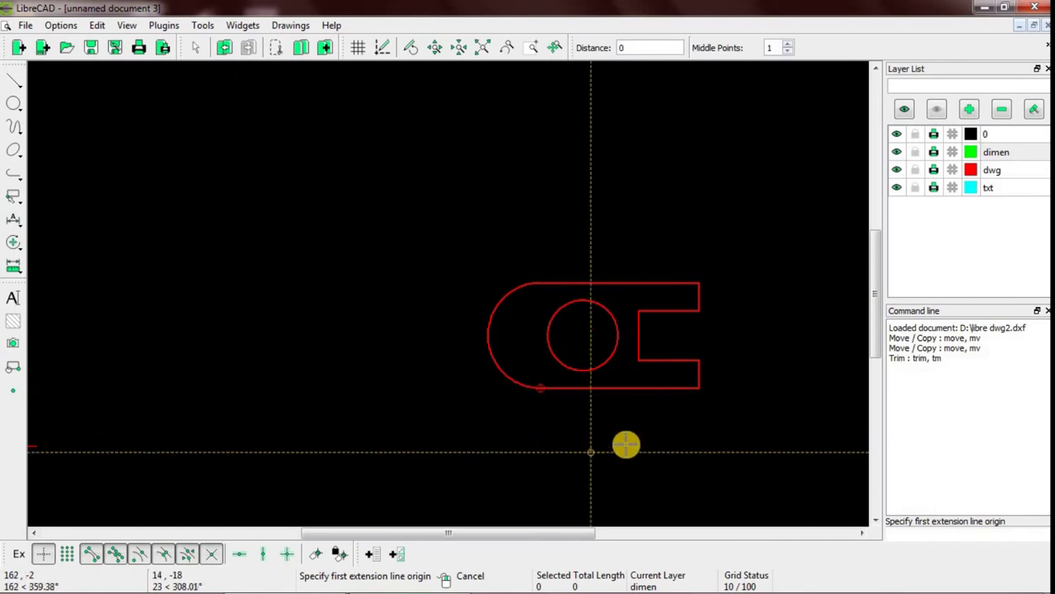
{"action": "left_click", "coordinate": [698, 388]}
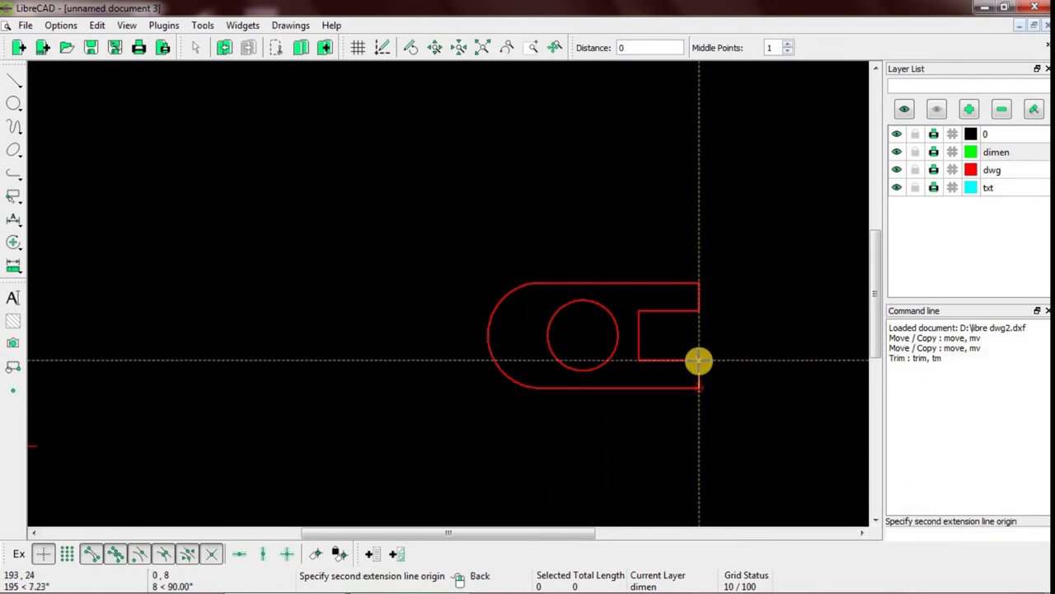
{"action": "left_click", "coordinate": [698, 359]}
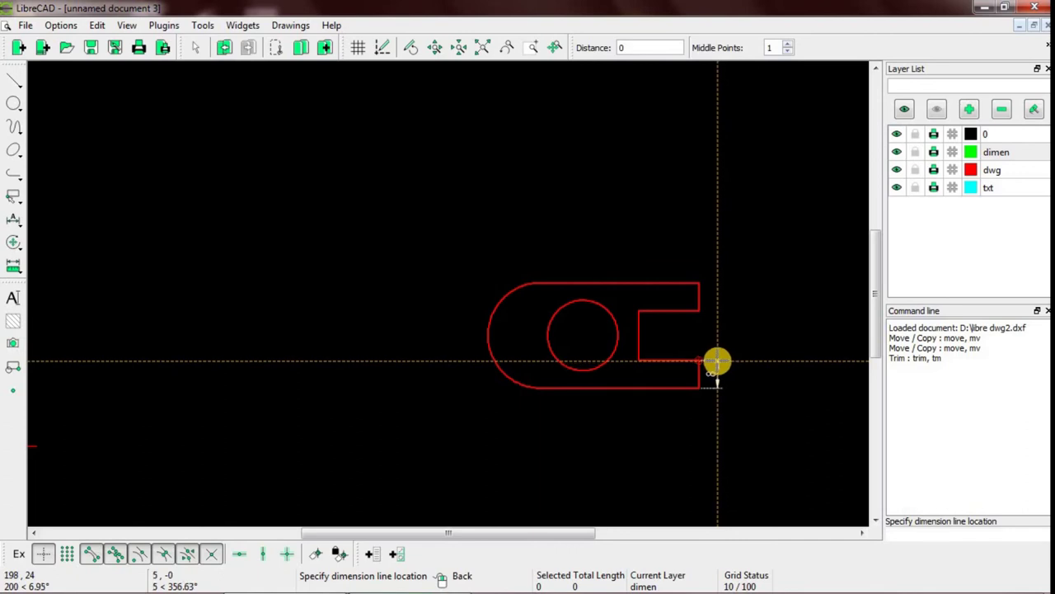
{"action": "left_click", "coordinate": [717, 361]}
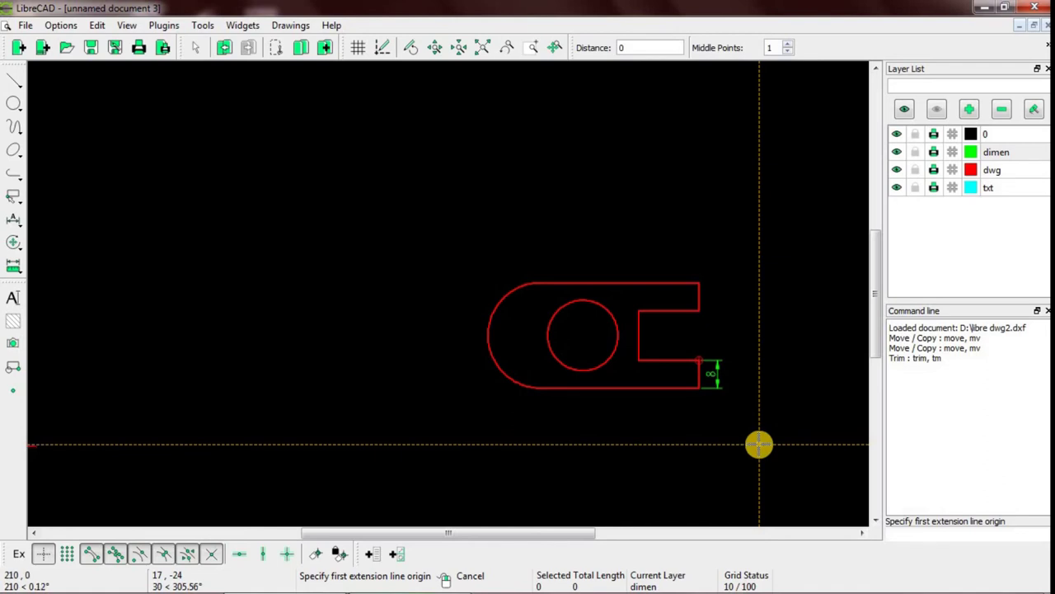
{"action": "left_click", "coordinate": [698, 389]}
{"action": "left_click", "coordinate": [699, 311]}
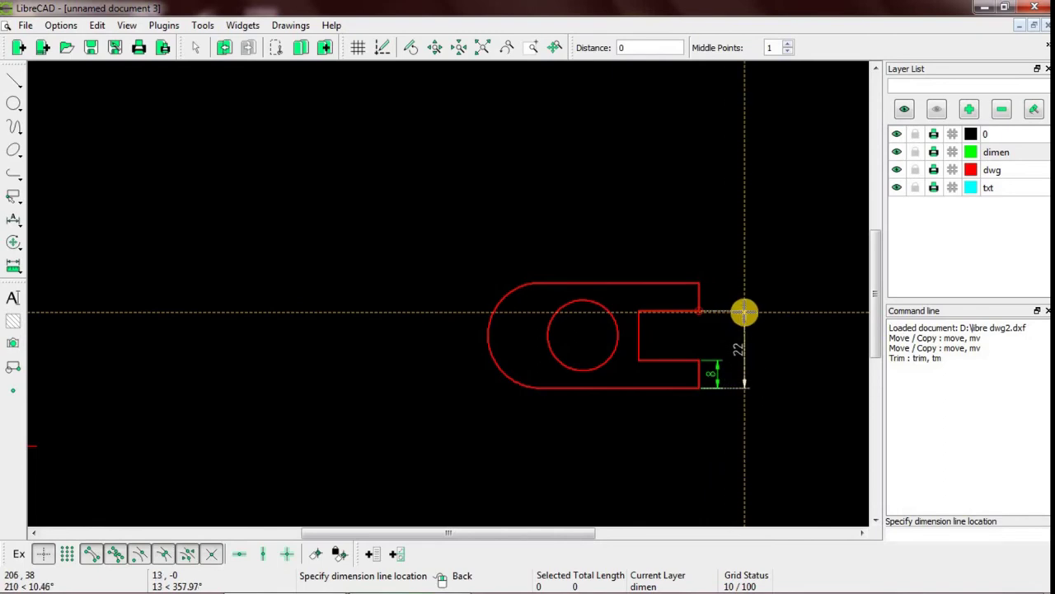
{"action": "left_click", "coordinate": [744, 311]}
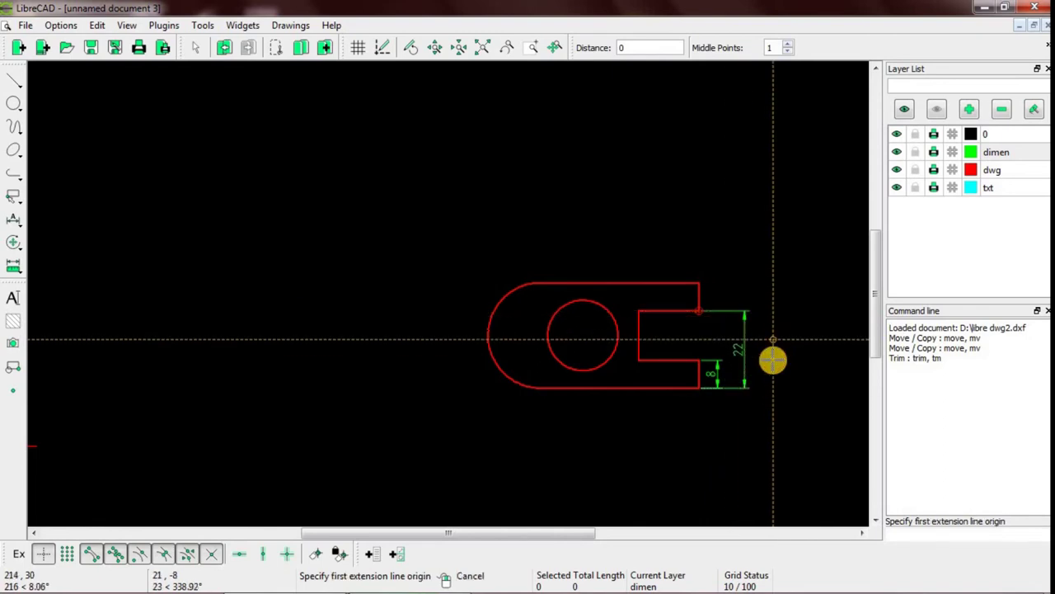
{"action": "left_click", "coordinate": [699, 389]}
{"action": "left_click", "coordinate": [699, 282]}
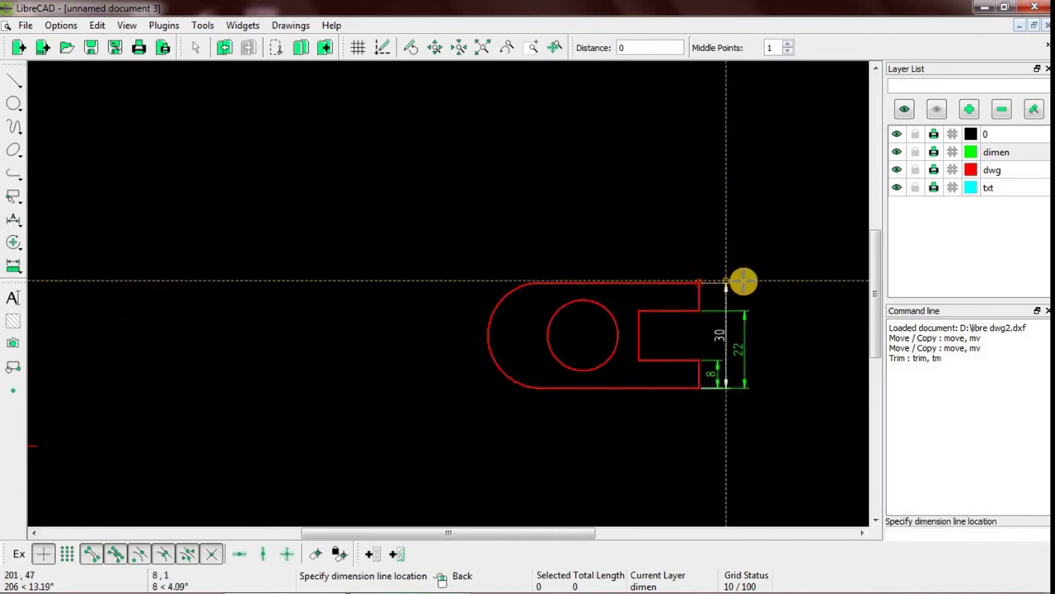
{"action": "left_click", "coordinate": [780, 282]}
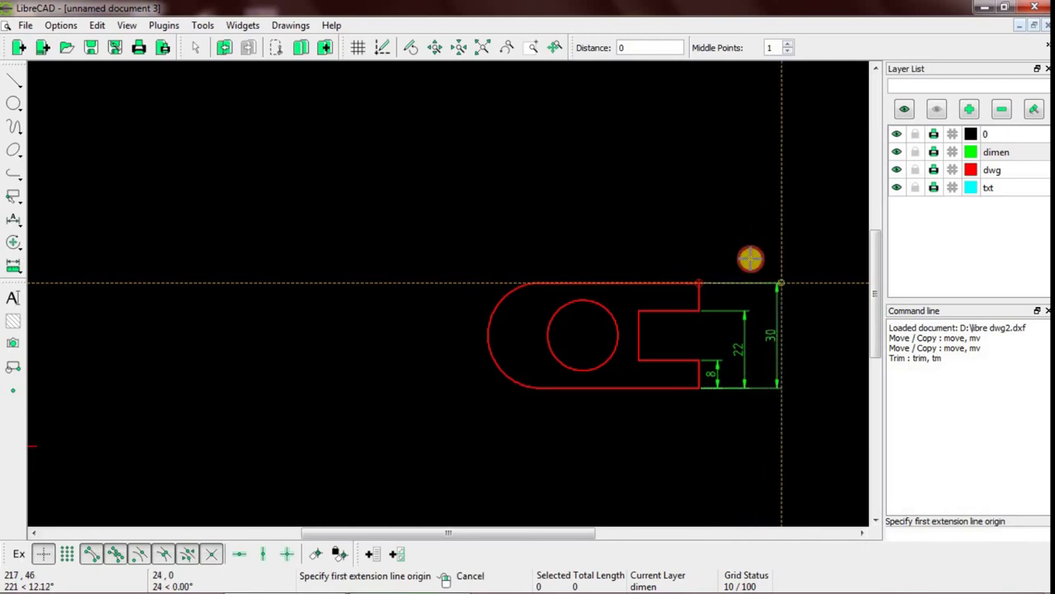
{"action": "right_click", "coordinate": [714, 250]}
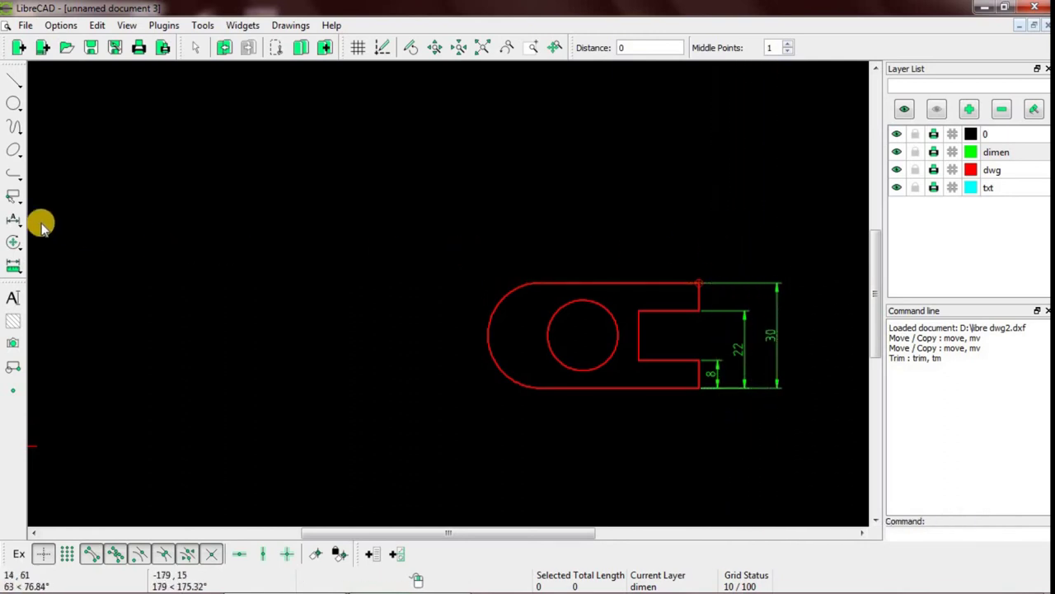
- Add horizontal dimensions 17, 33 and 45 stacked above the top edge, measured from the right end
{"action": "left_click", "coordinate": [14, 219]}
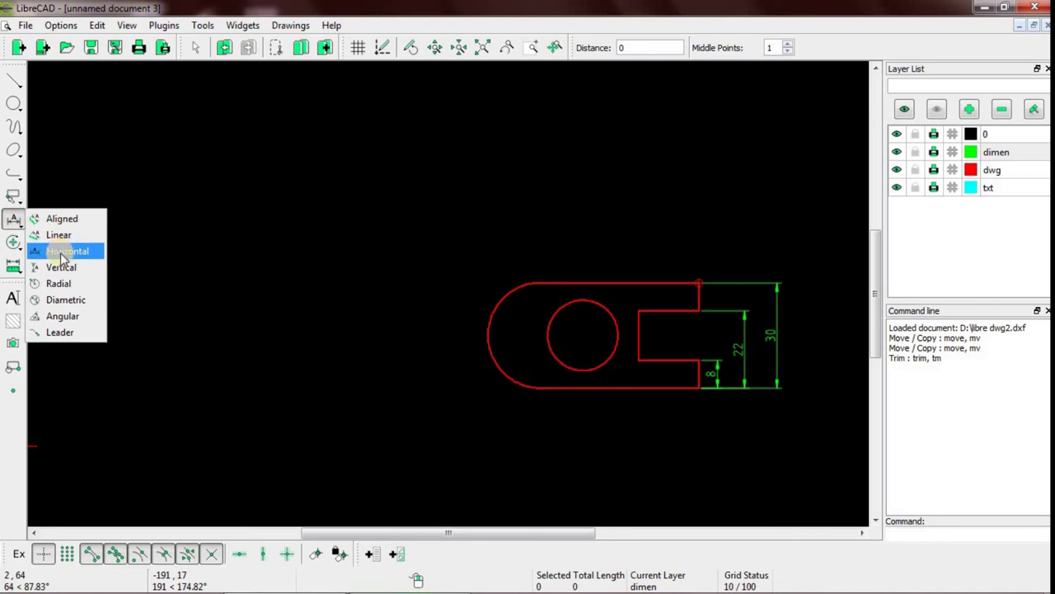
{"action": "left_click", "coordinate": [71, 253]}
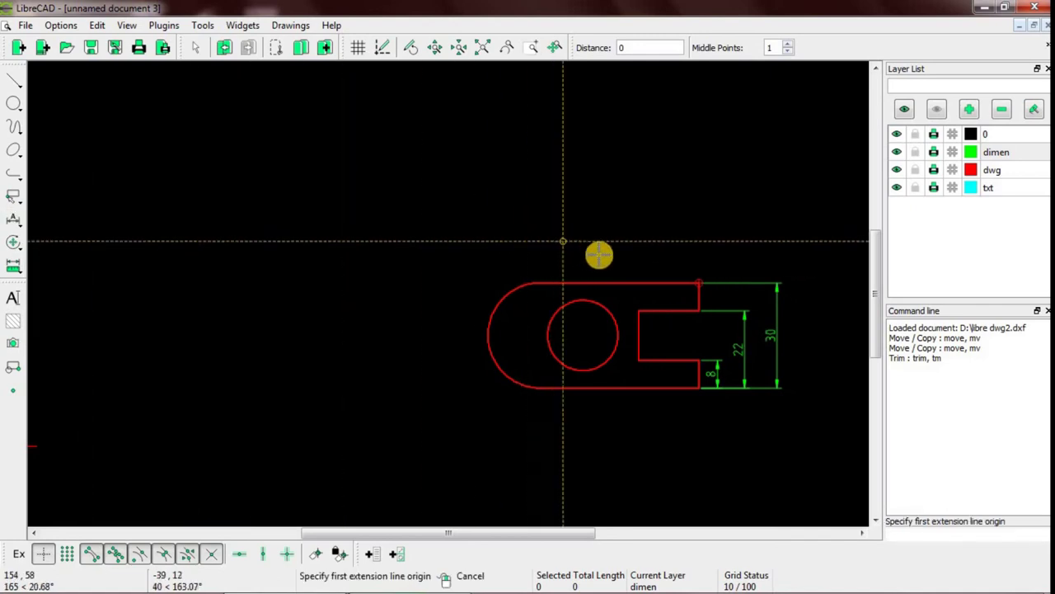
{"action": "left_click", "coordinate": [697, 311]}
{"action": "left_click", "coordinate": [640, 310]}
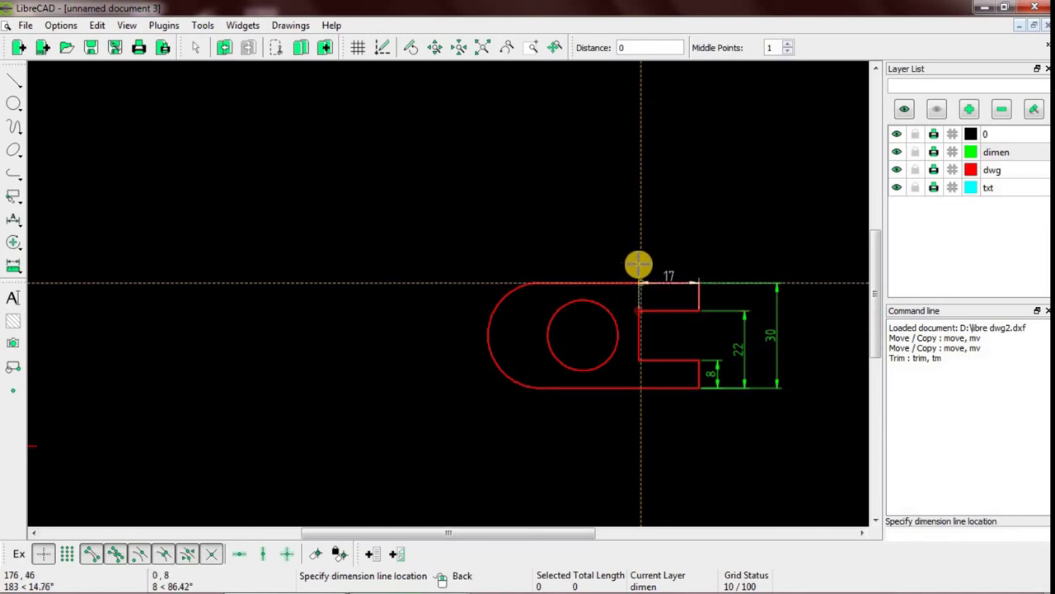
{"action": "left_click", "coordinate": [639, 262]}
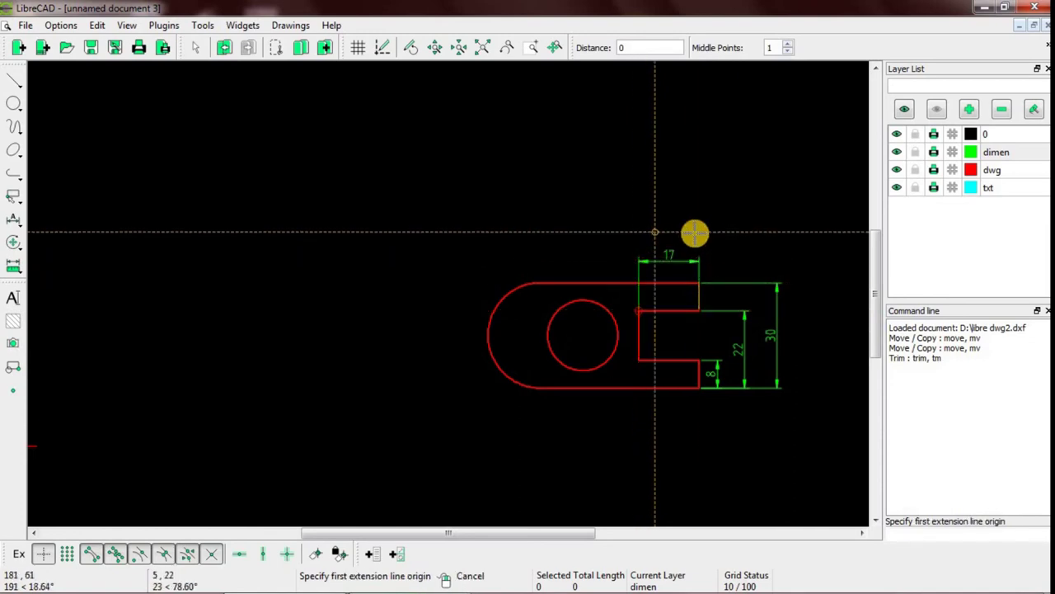
{"action": "left_click", "coordinate": [698, 283]}
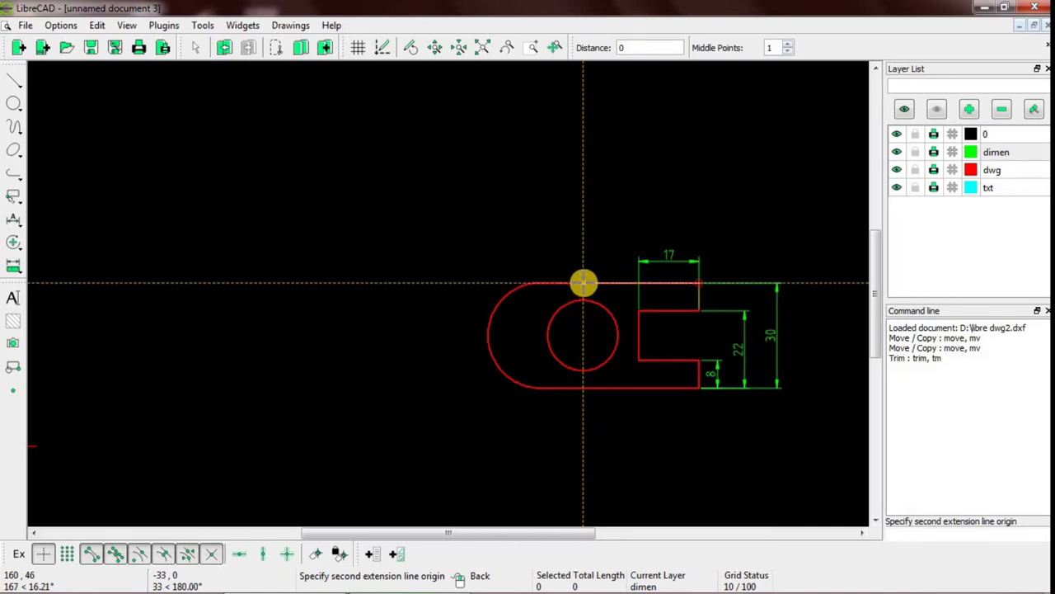
{"action": "left_click", "coordinate": [583, 283]}
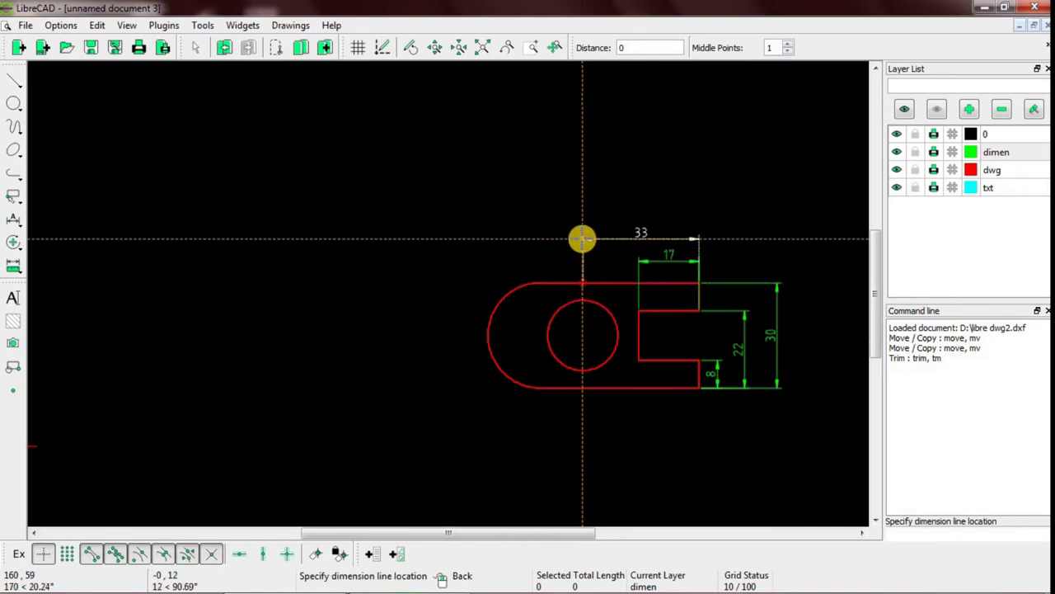
{"action": "left_click", "coordinate": [582, 236]}
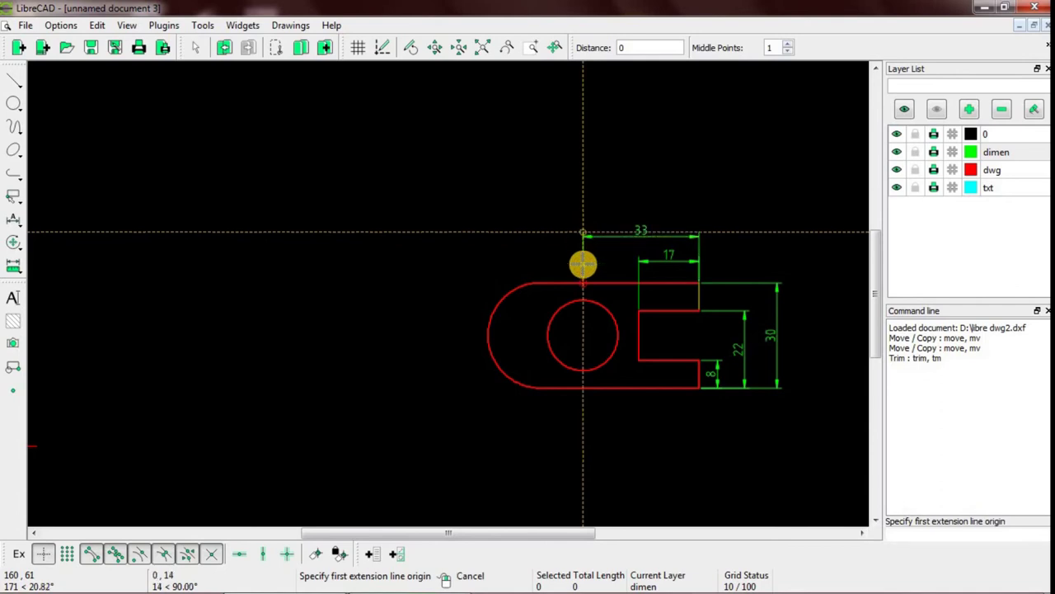
{"action": "left_click", "coordinate": [698, 283]}
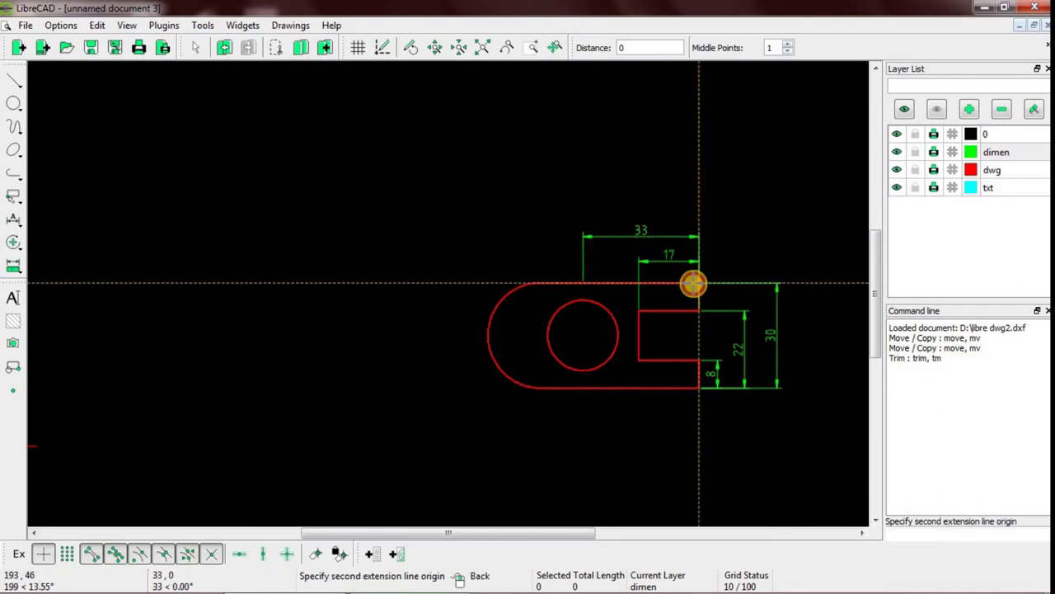
{"action": "left_click", "coordinate": [541, 282]}
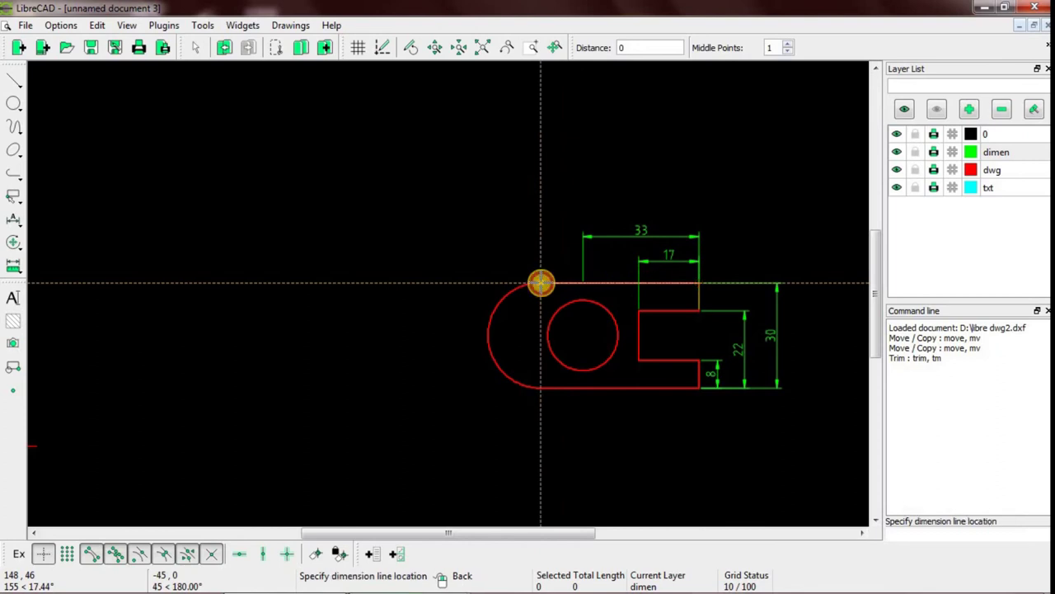
{"action": "left_click", "coordinate": [542, 208]}
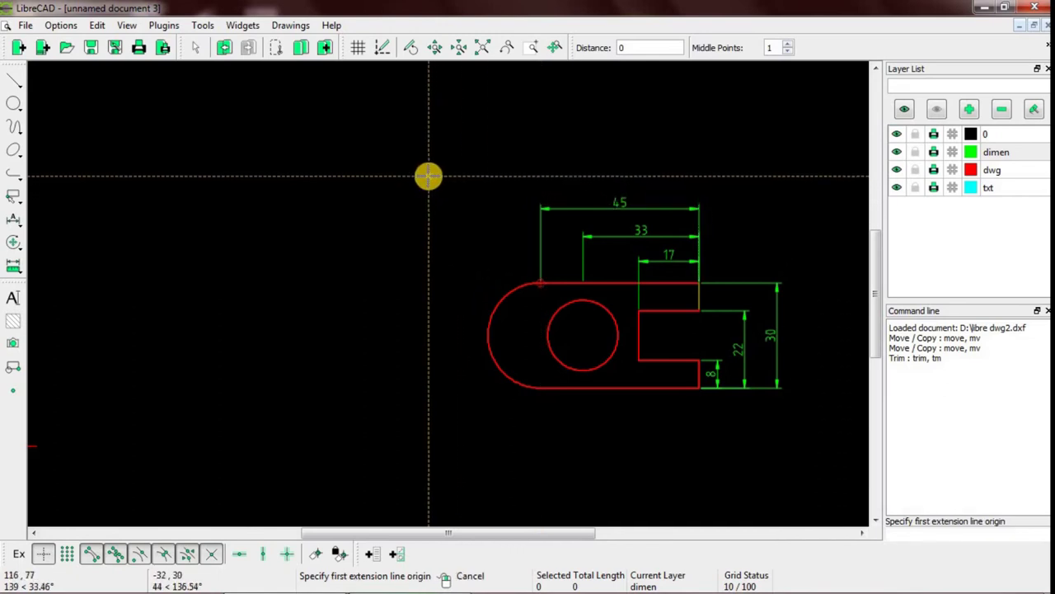
{"action": "right_click", "coordinate": [428, 180]}
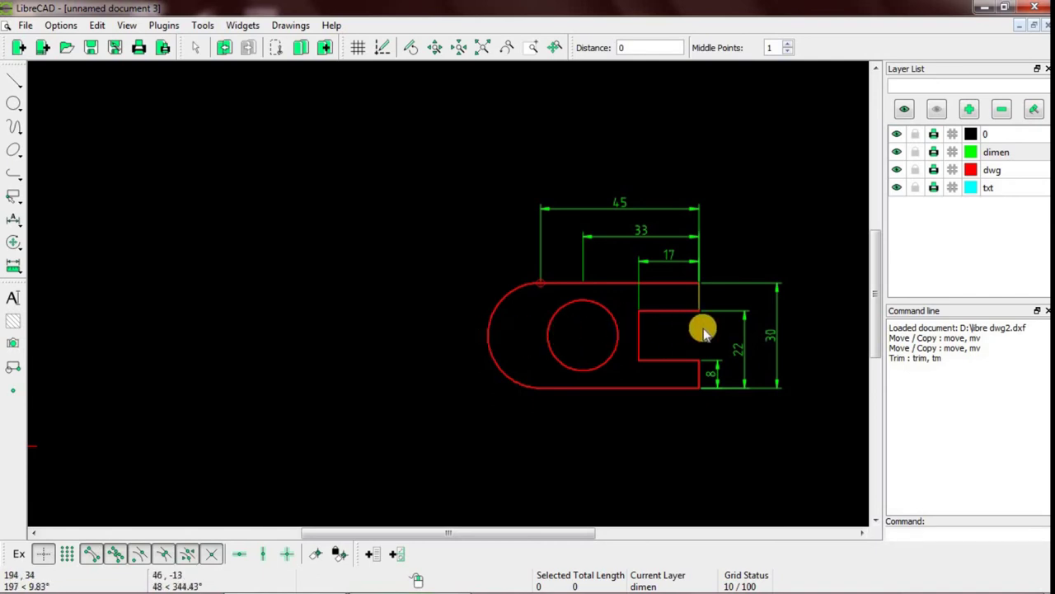
- Dimension the overall length of 60 from the arc's leftmost point to the top-right corner, above the 45
{"action": "left_click", "coordinate": [13, 221]}
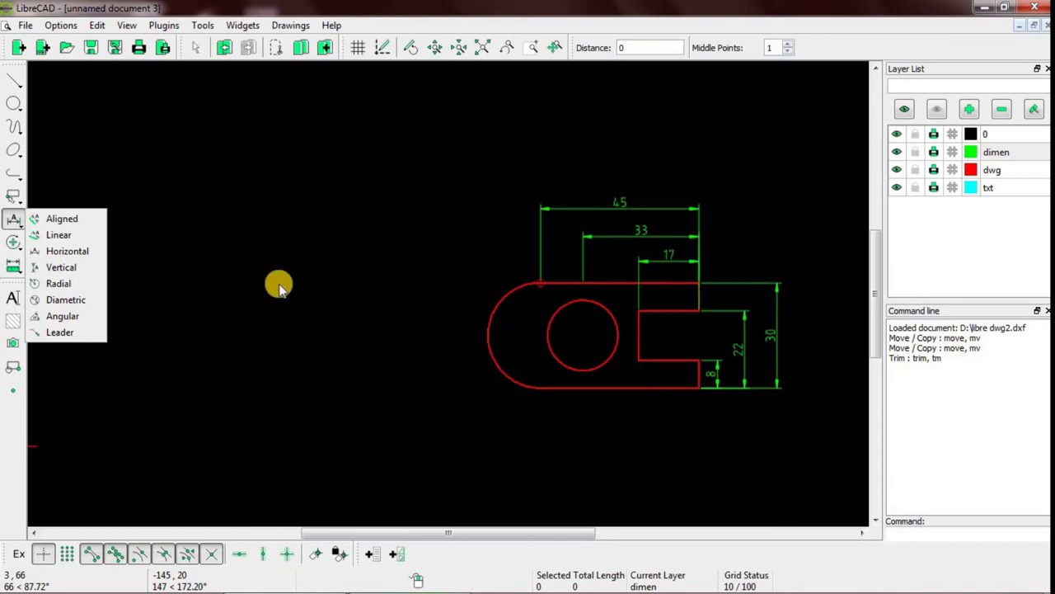
{"action": "left_click", "coordinate": [70, 238]}
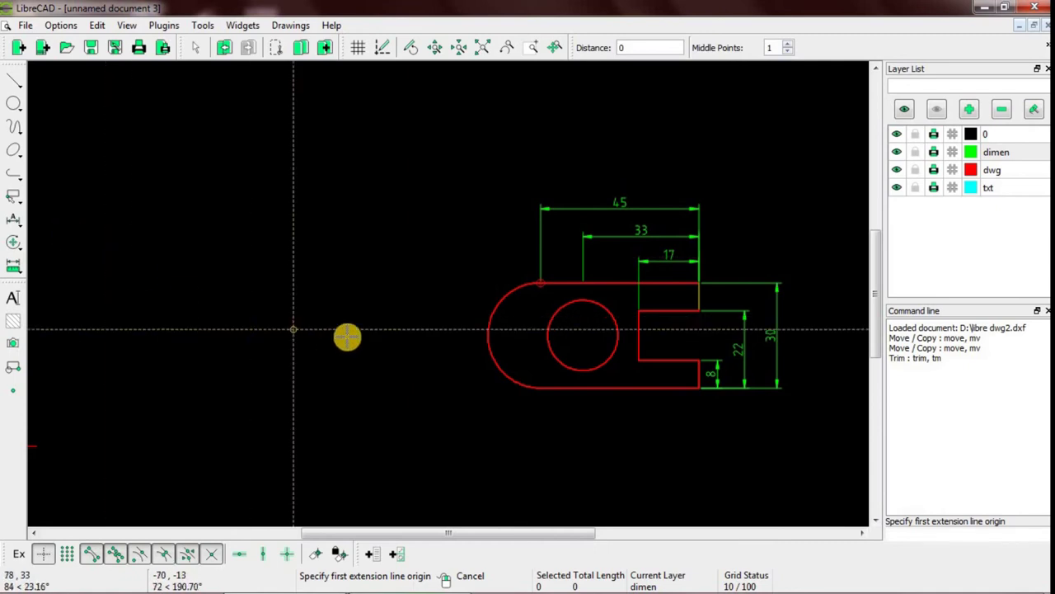
{"action": "left_click", "coordinate": [487, 334]}
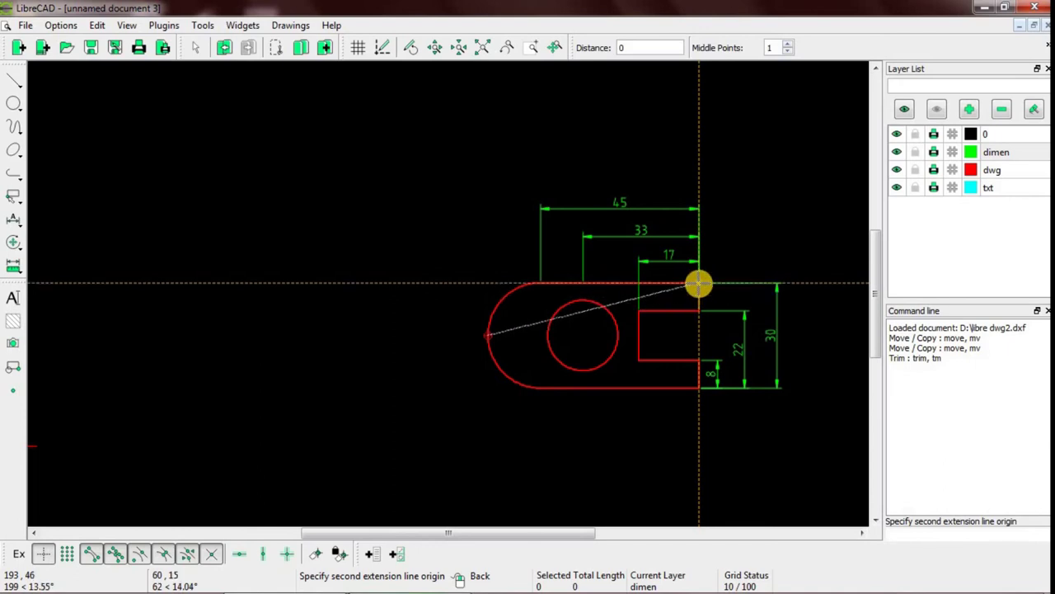
{"action": "left_click", "coordinate": [699, 284]}
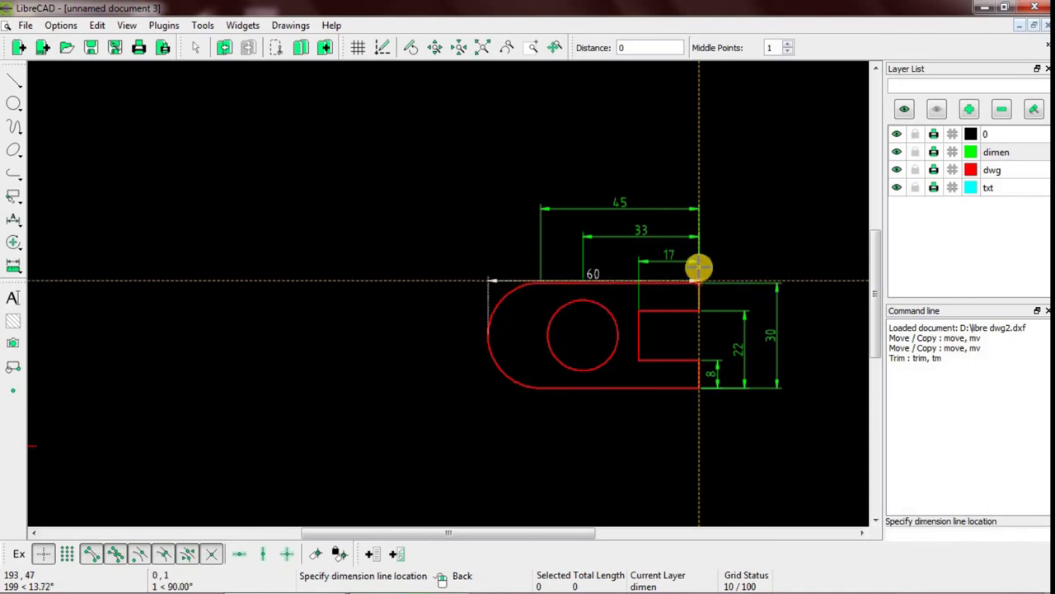
{"action": "left_click", "coordinate": [695, 179]}
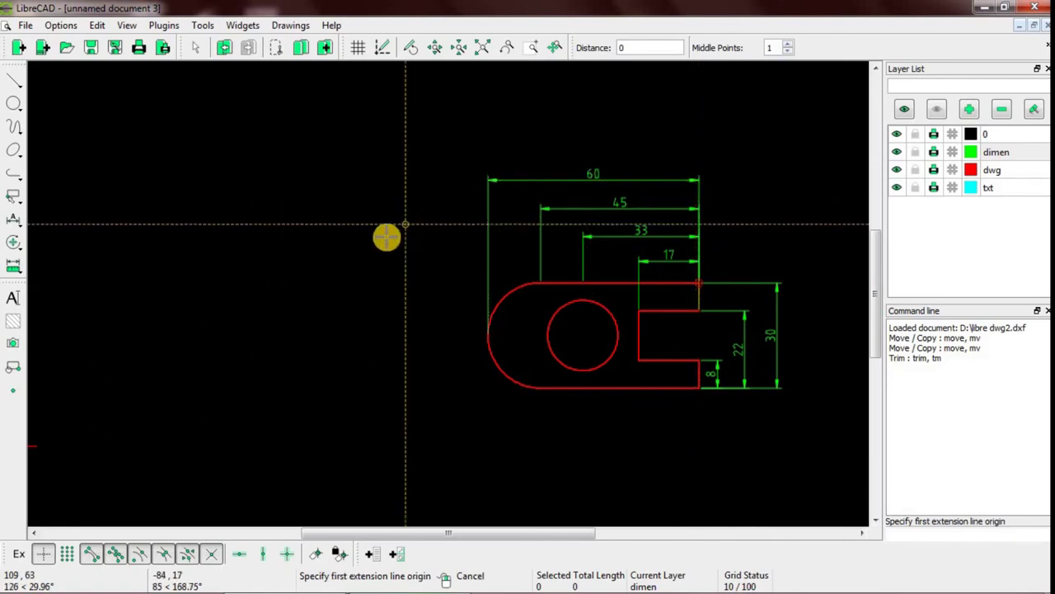
{"action": "right_click", "coordinate": [384, 239]}
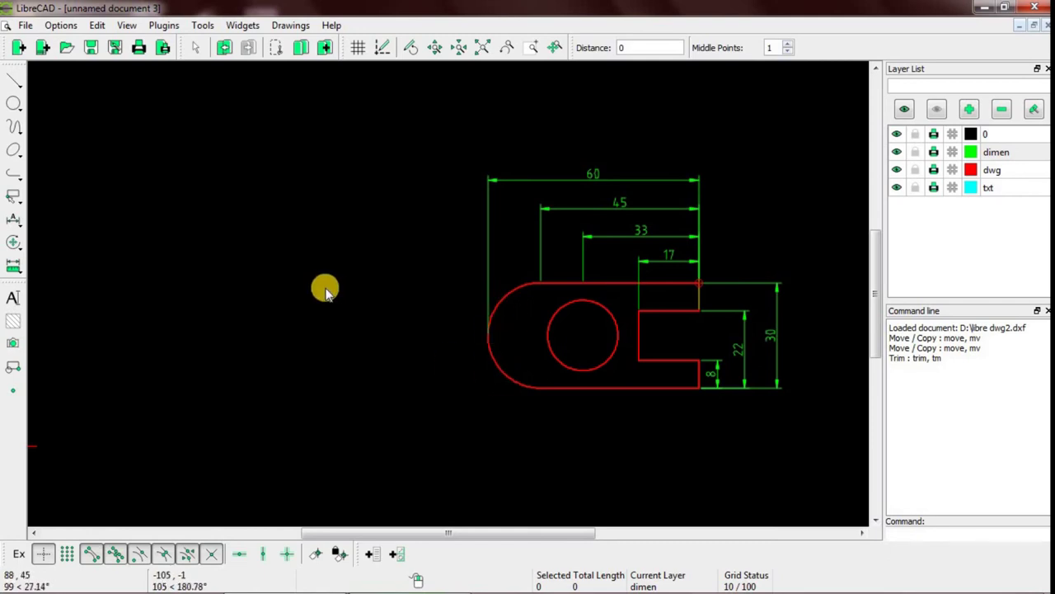
- Add a diametric dimension of 20 to the circular hole
{"action": "left_click", "coordinate": [14, 225]}
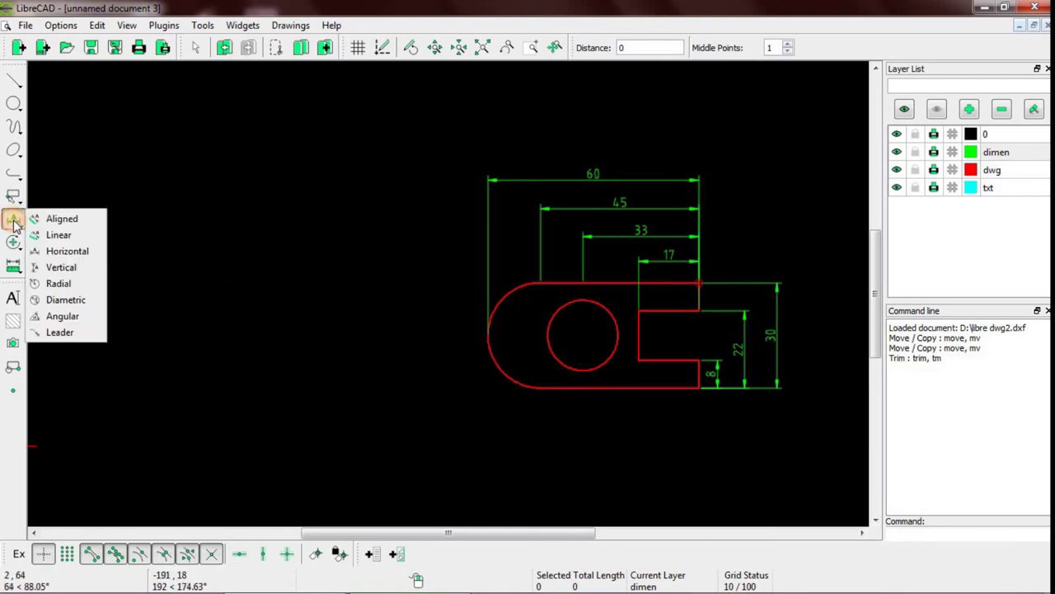
{"action": "left_click", "coordinate": [80, 301]}
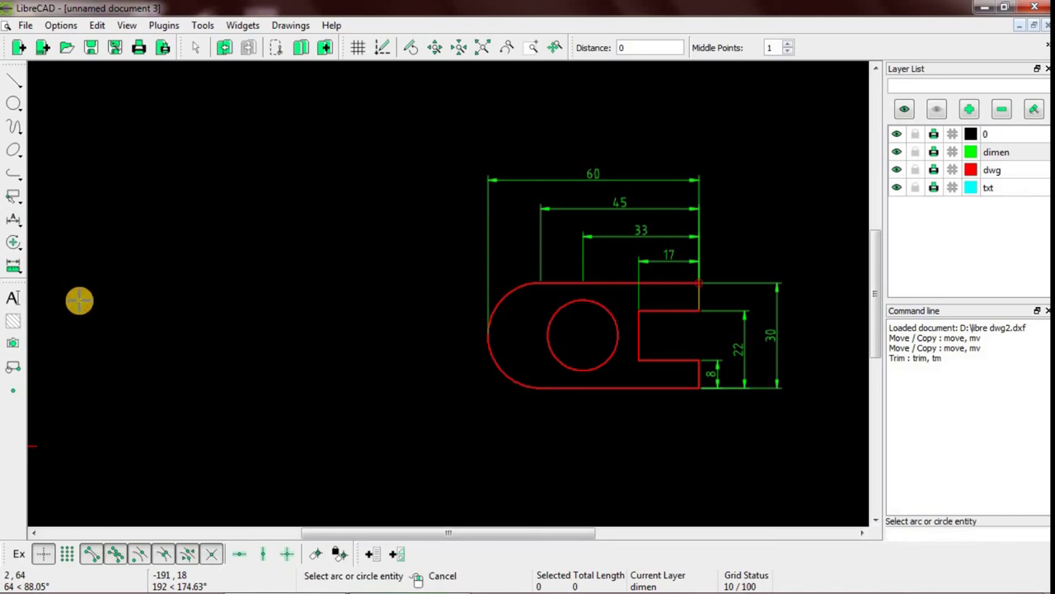
{"action": "left_click", "coordinate": [557, 357]}
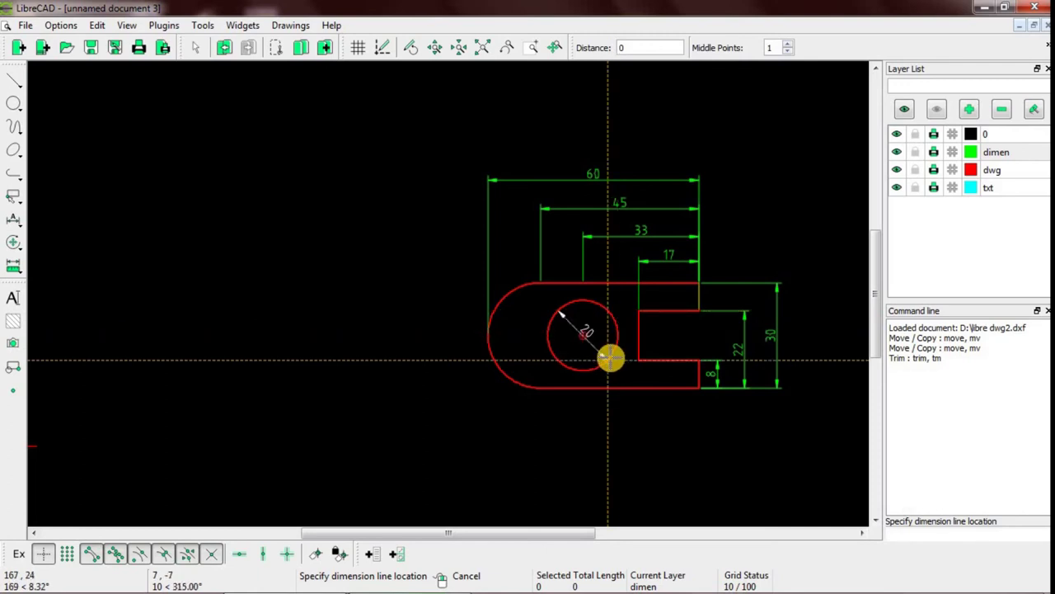
{"action": "left_click", "coordinate": [610, 359]}
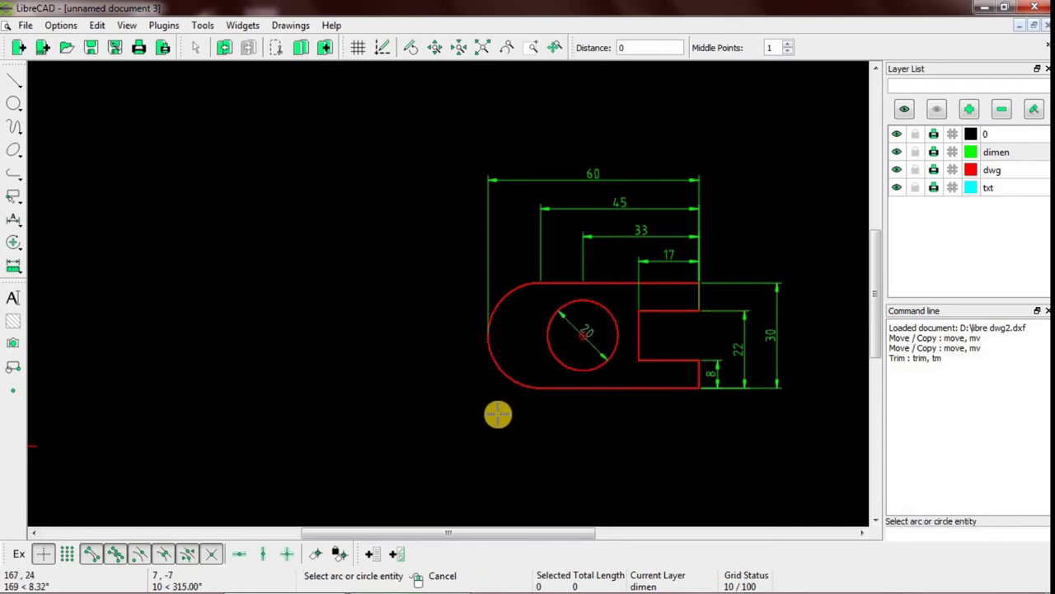
{"action": "right_click", "coordinate": [417, 405]}
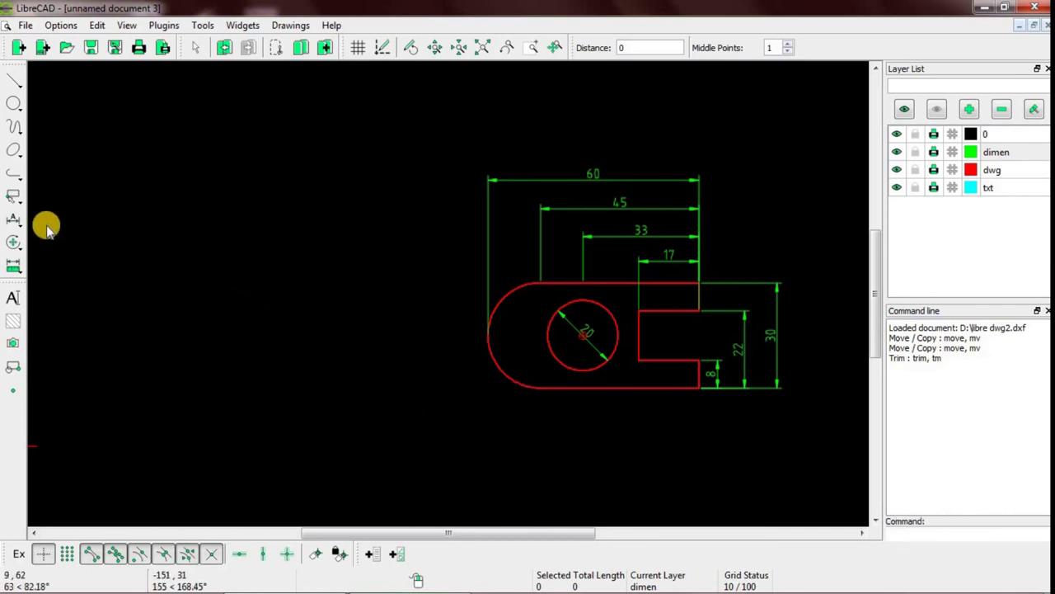
- Add an R15 radial dimension to the rounded left end of the part
{"action": "left_click", "coordinate": [13, 218]}
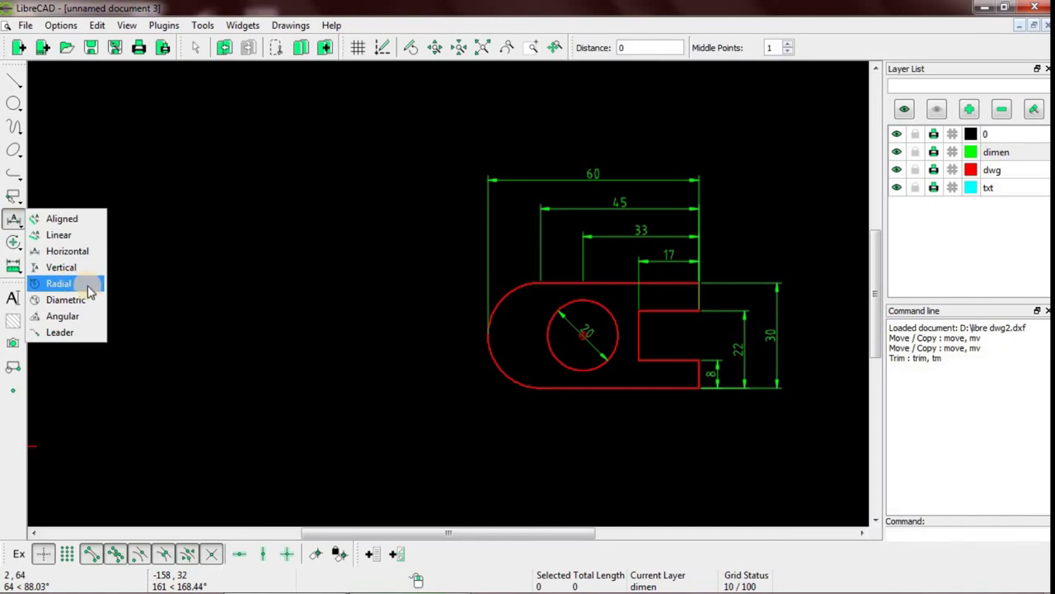
{"action": "left_click", "coordinate": [87, 285]}
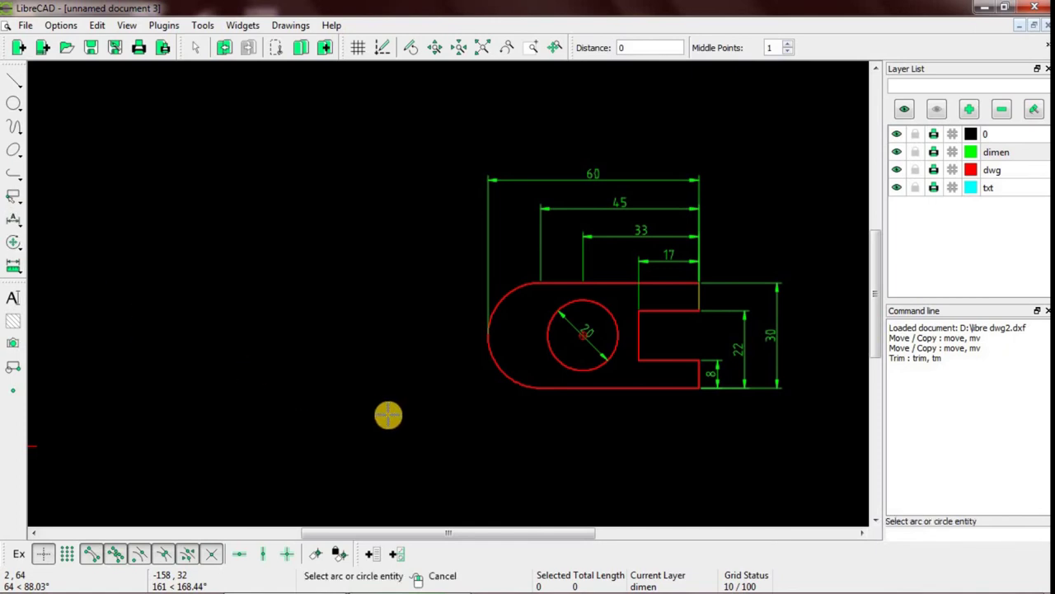
{"action": "left_click", "coordinate": [499, 367]}
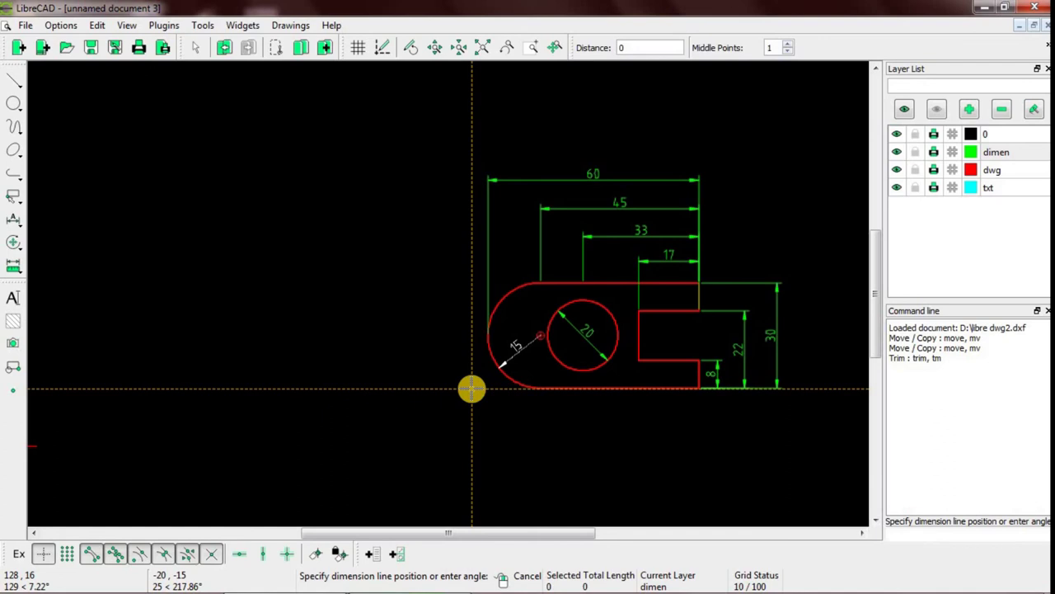
{"action": "left_click", "coordinate": [472, 388]}
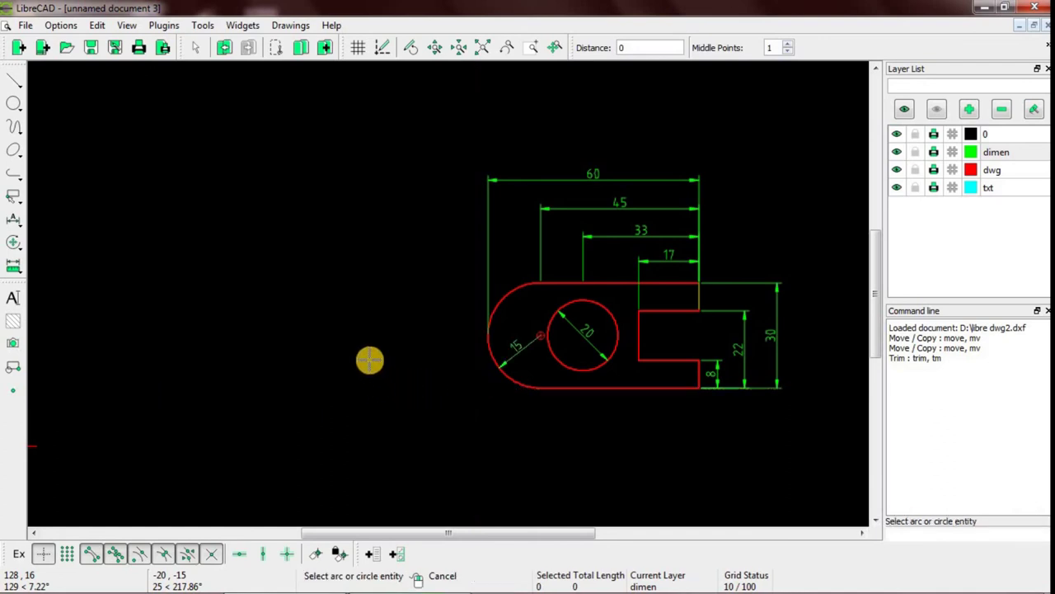
{"action": "right_click", "coordinate": [370, 360]}
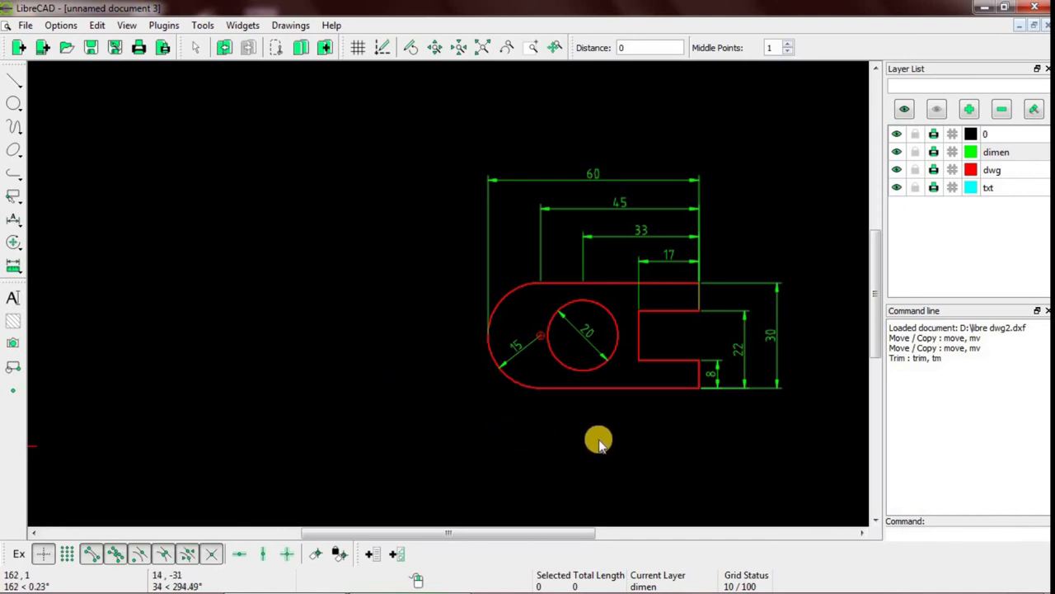
- Shift the view left and make the cyan txt layer current
{"action": "middle_click_drag", "start_coordinate": [602, 438], "coordinate": [526, 439]}
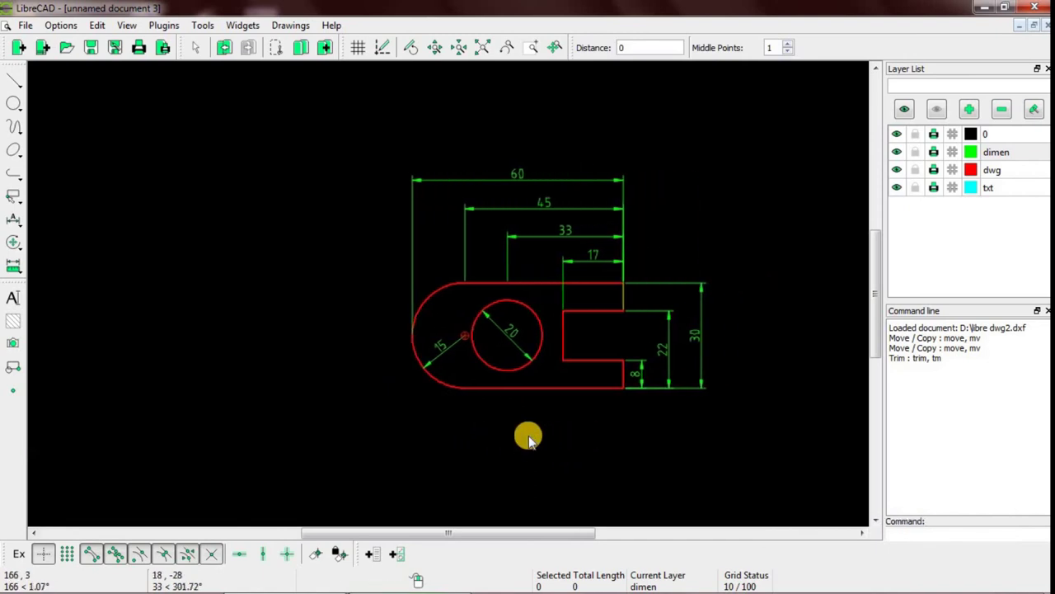
{"action": "left_click", "coordinate": [1003, 191]}
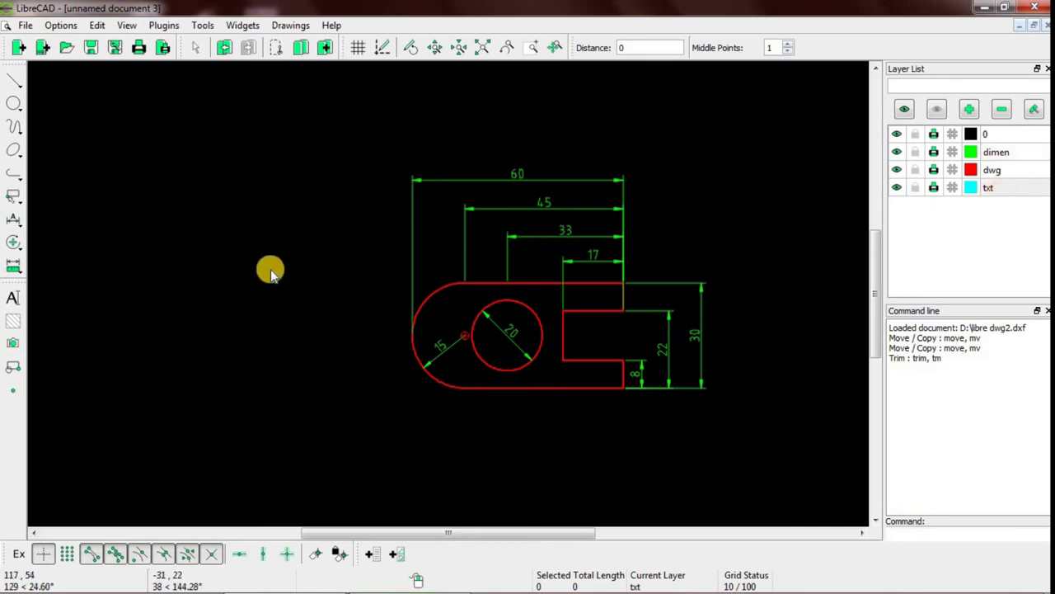
{"action": "left_click", "coordinate": [14, 298]}
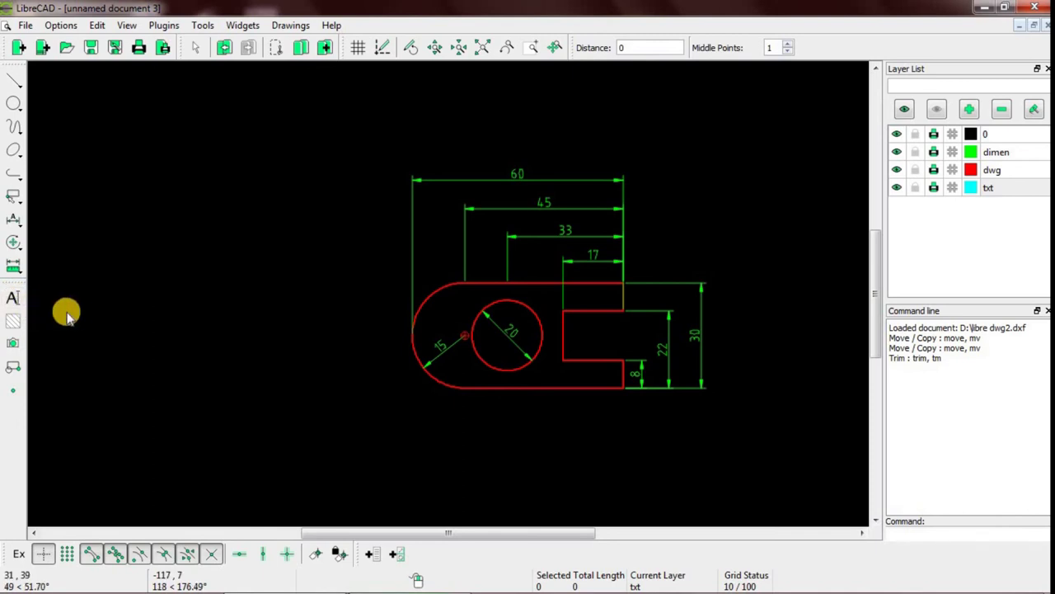
- Set up the MText note 'All Dimension are in Millimeter' in romant font at height 3
{"action": "left_click", "coordinate": [14, 299]}
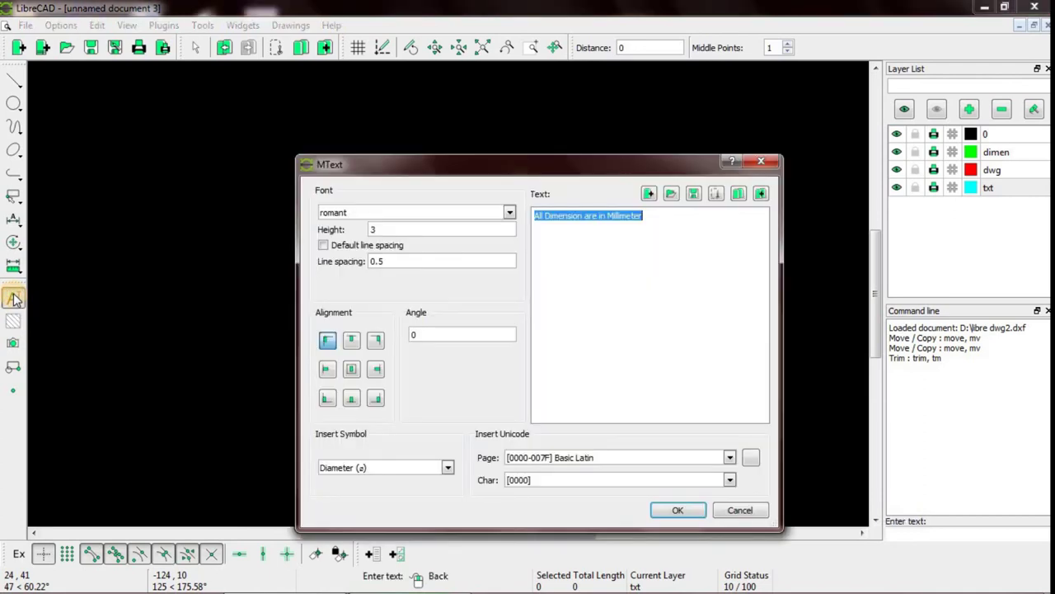
{"action": "left_click_drag", "start_coordinate": [396, 164], "coordinate": [332, 107]}
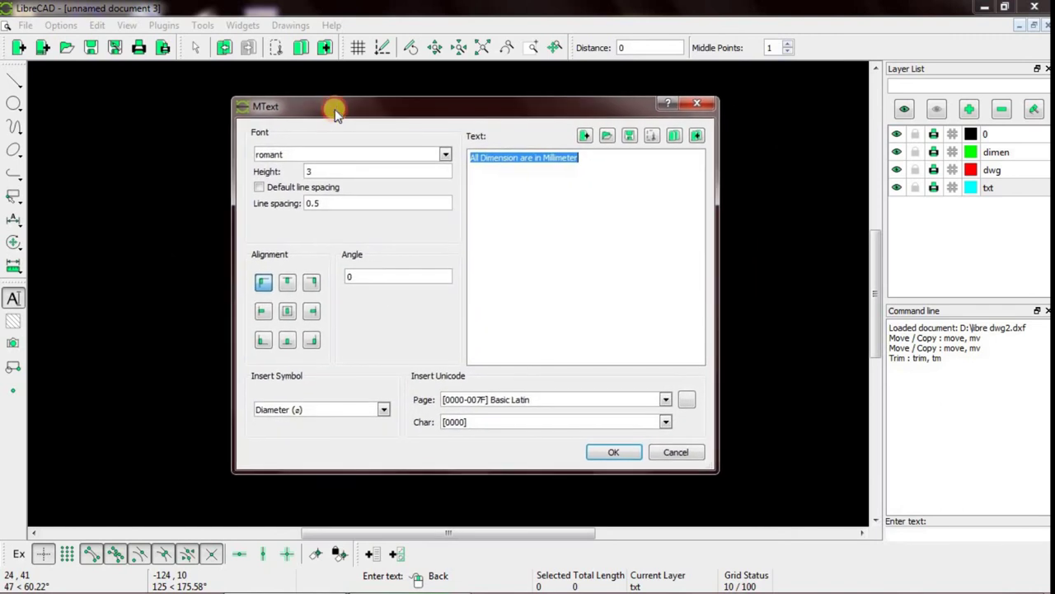
{"action": "left_click", "coordinate": [444, 154]}
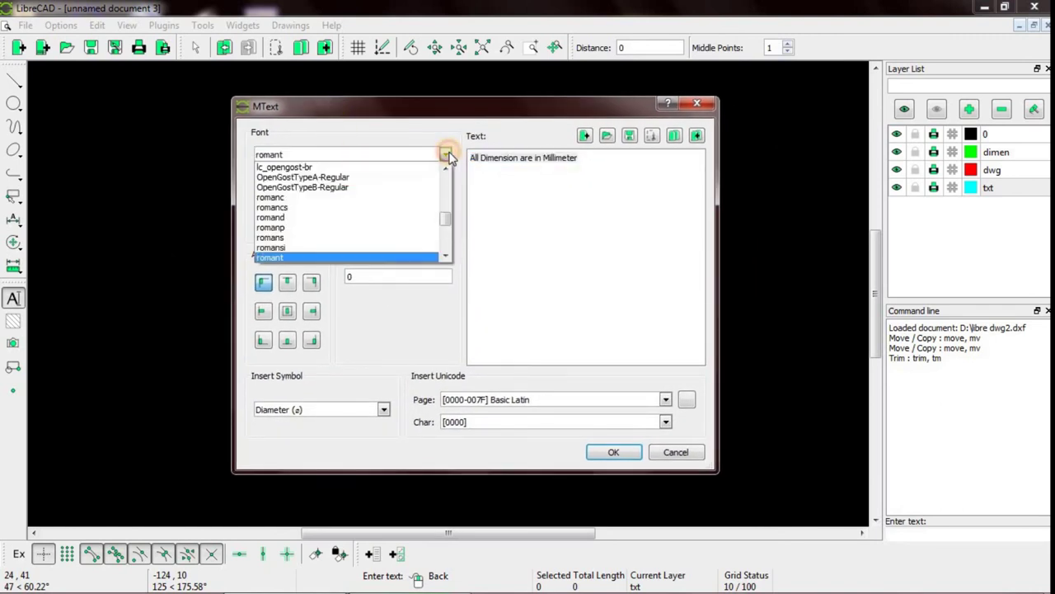
{"action": "scroll", "coordinate": [371, 207], "scroll_direction": "up", "scroll_amount": 5}
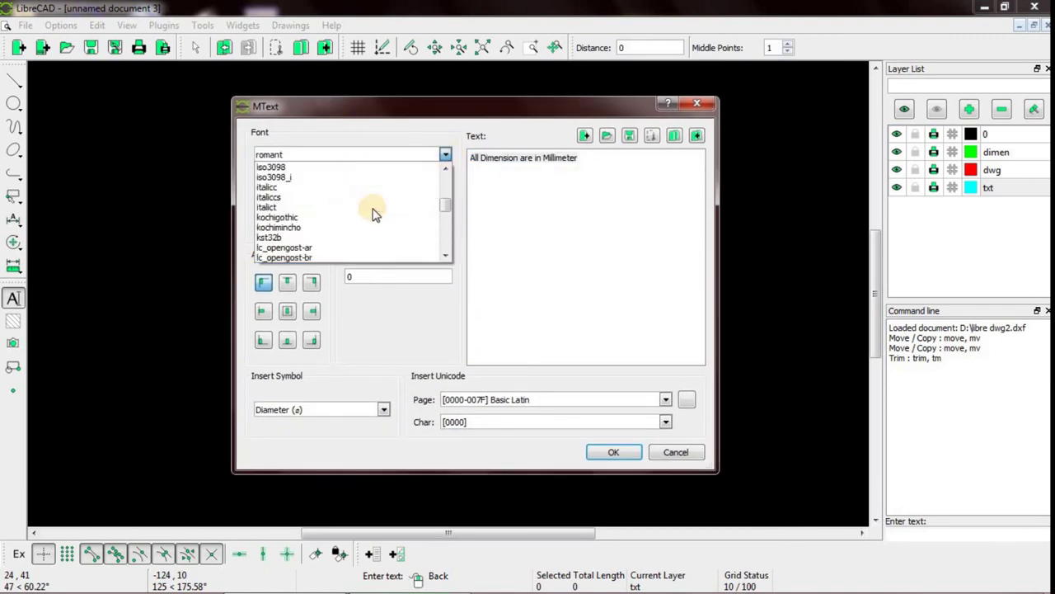
{"action": "scroll", "coordinate": [367, 207], "scroll_direction": "up", "scroll_amount": 3}
{"action": "scroll", "coordinate": [367, 208], "scroll_direction": "down", "scroll_amount": 3}
{"action": "scroll", "coordinate": [367, 208], "scroll_direction": "down", "scroll_amount": 2}
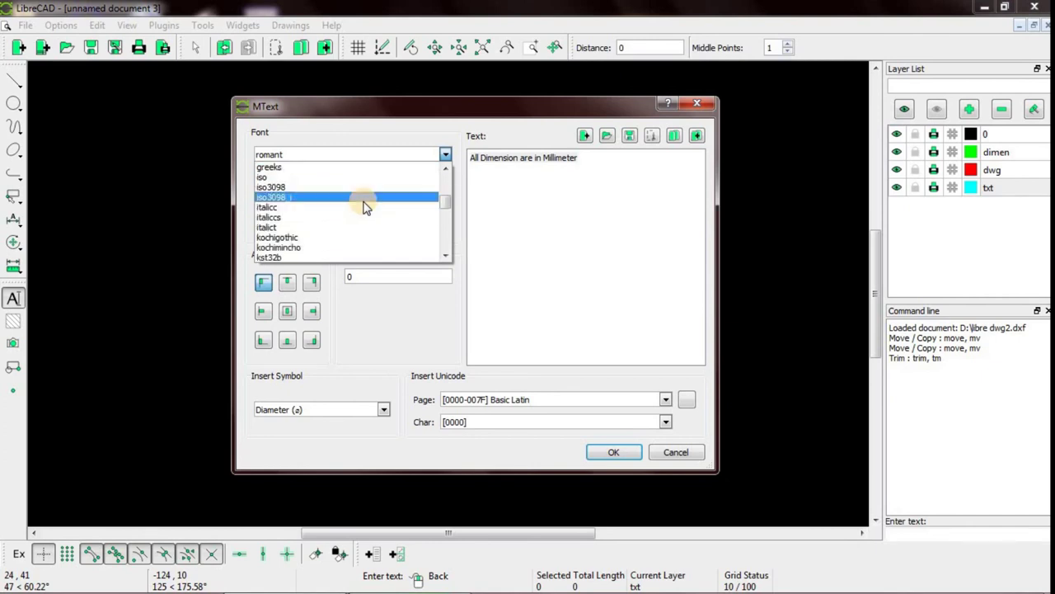
{"action": "scroll", "coordinate": [367, 208], "scroll_direction": "down", "scroll_amount": 3}
{"action": "scroll", "coordinate": [365, 207], "scroll_direction": "down", "scroll_amount": 2}
{"action": "scroll", "coordinate": [363, 205], "scroll_direction": "down", "scroll_amount": 3}
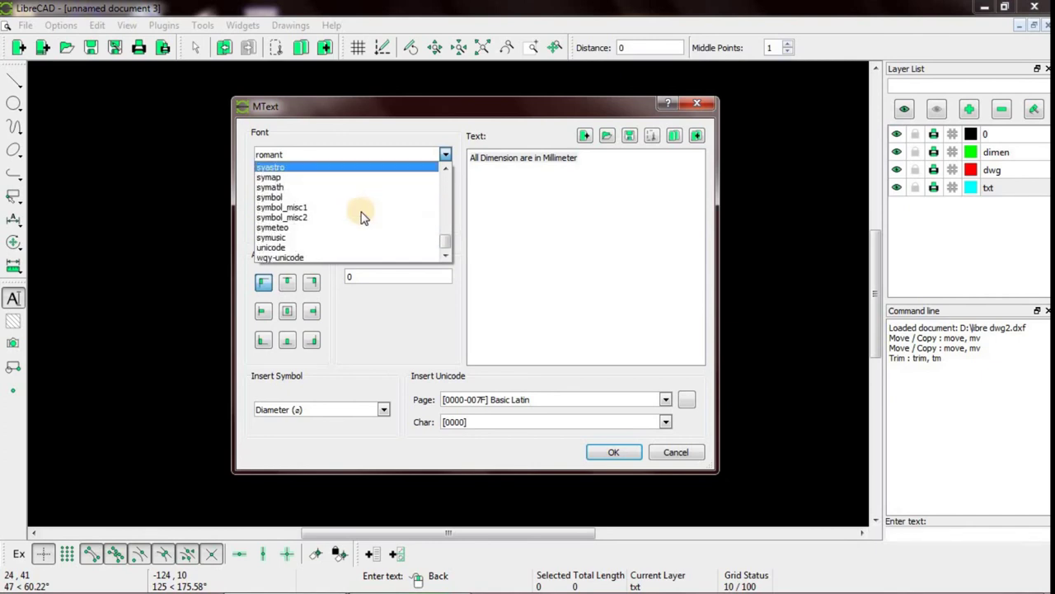
{"action": "scroll", "coordinate": [358, 222], "scroll_direction": "up", "scroll_amount": 2}
{"action": "scroll", "coordinate": [356, 244], "scroll_direction": "up", "scroll_amount": 1}
{"action": "scroll", "coordinate": [356, 244], "scroll_direction": "up", "scroll_amount": 2}
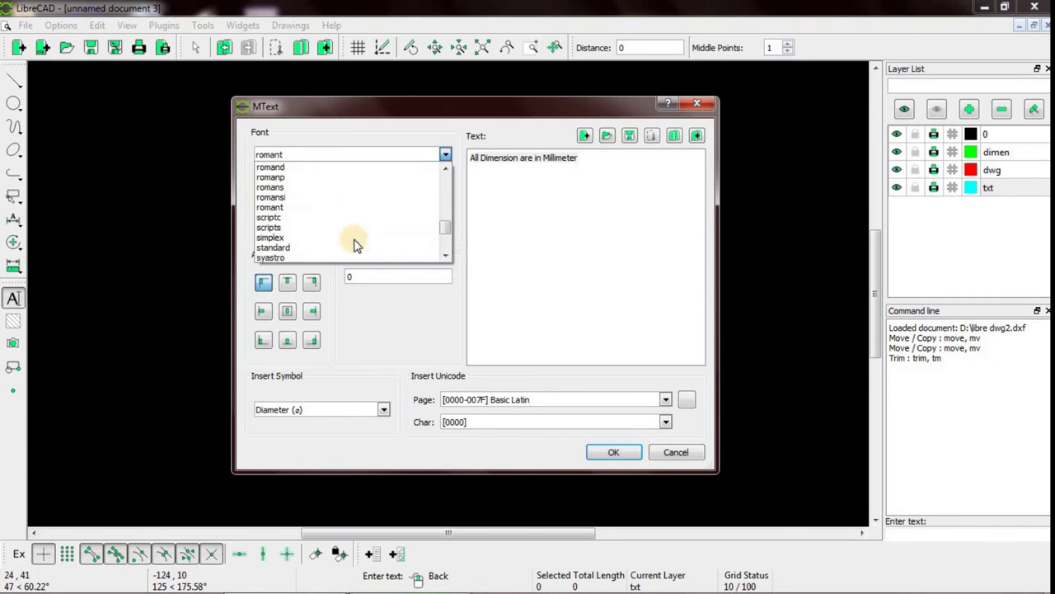
{"action": "scroll", "coordinate": [357, 242], "scroll_direction": "up", "scroll_amount": 1}
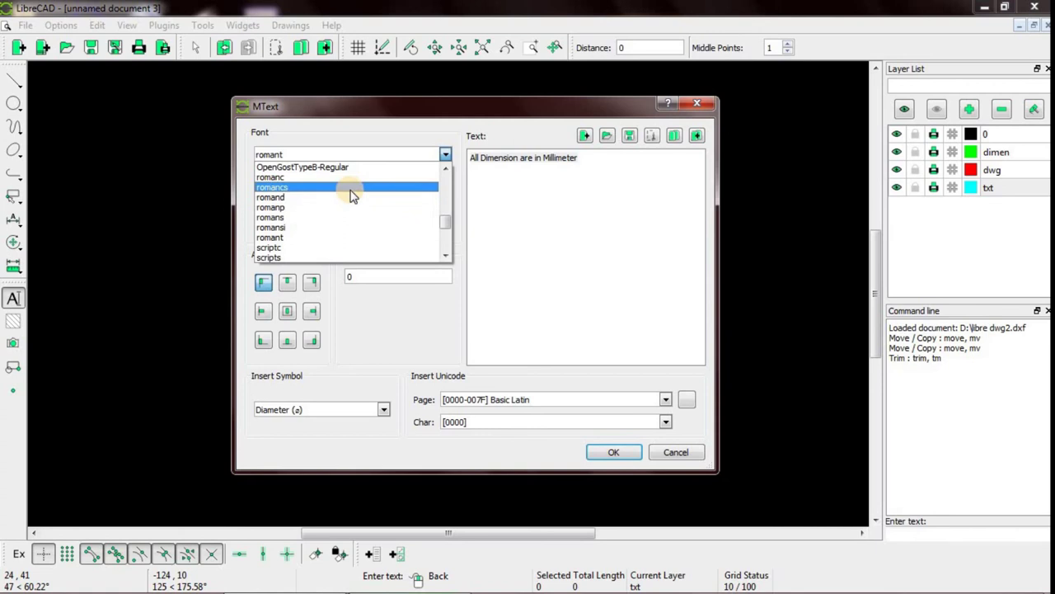
{"action": "left_click", "coordinate": [343, 244]}
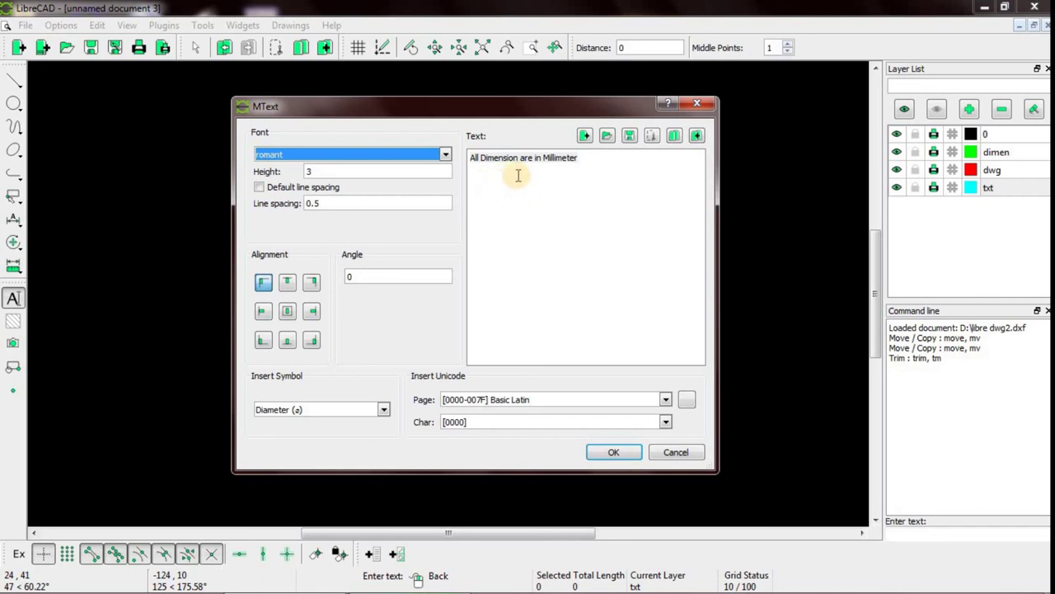
{"action": "left_click_drag", "start_coordinate": [578, 158], "coordinate": [464, 168]}
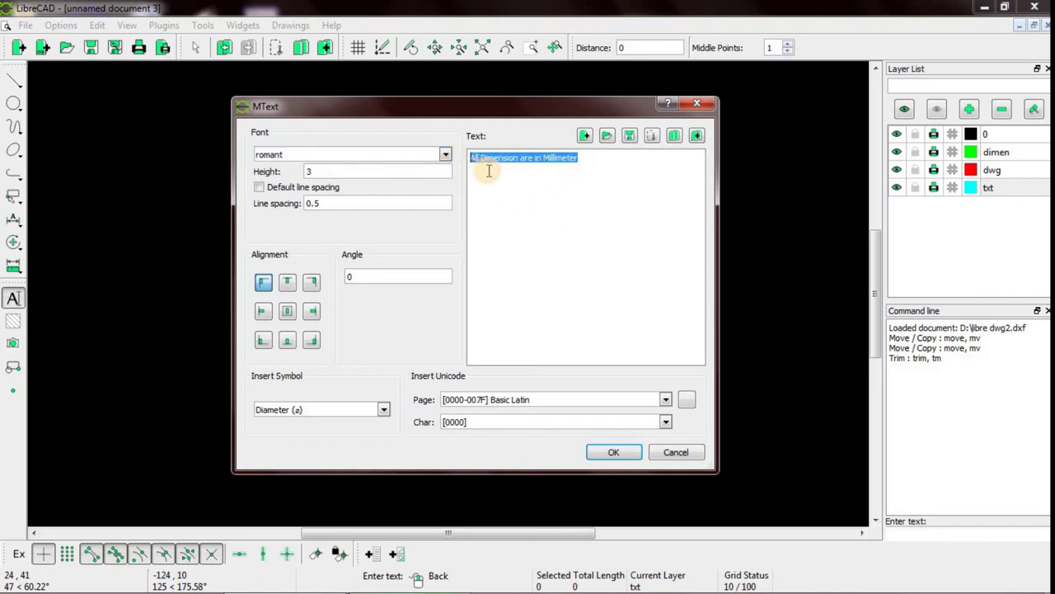
{"action": "key", "text": "End"}
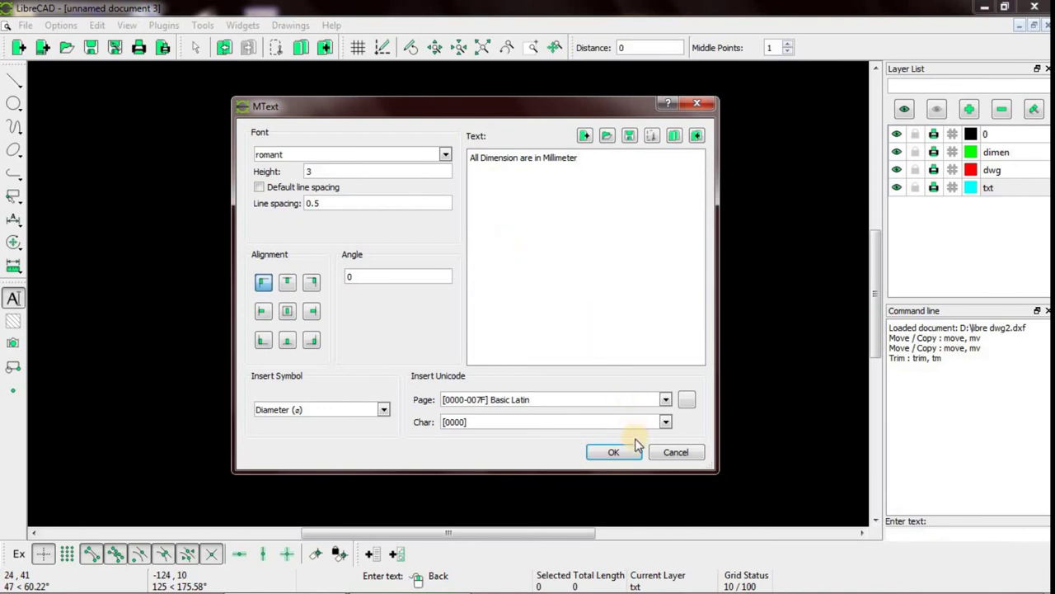
- Place the cyan note 'All Dimension are in Millimeter' beneath the part drawing
{"action": "left_click", "coordinate": [614, 454]}
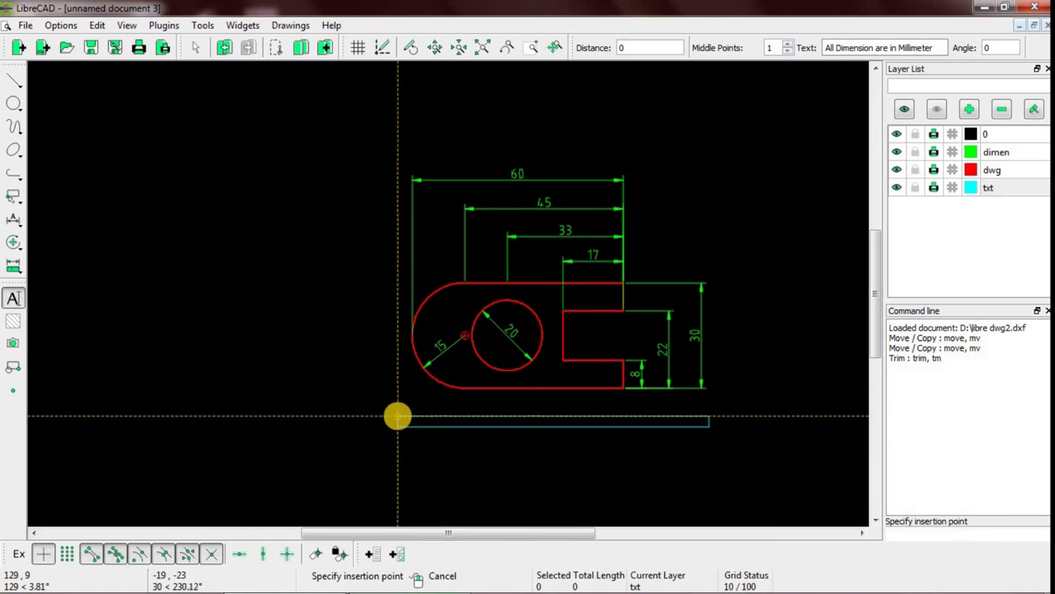
{"action": "left_click", "coordinate": [397, 416]}
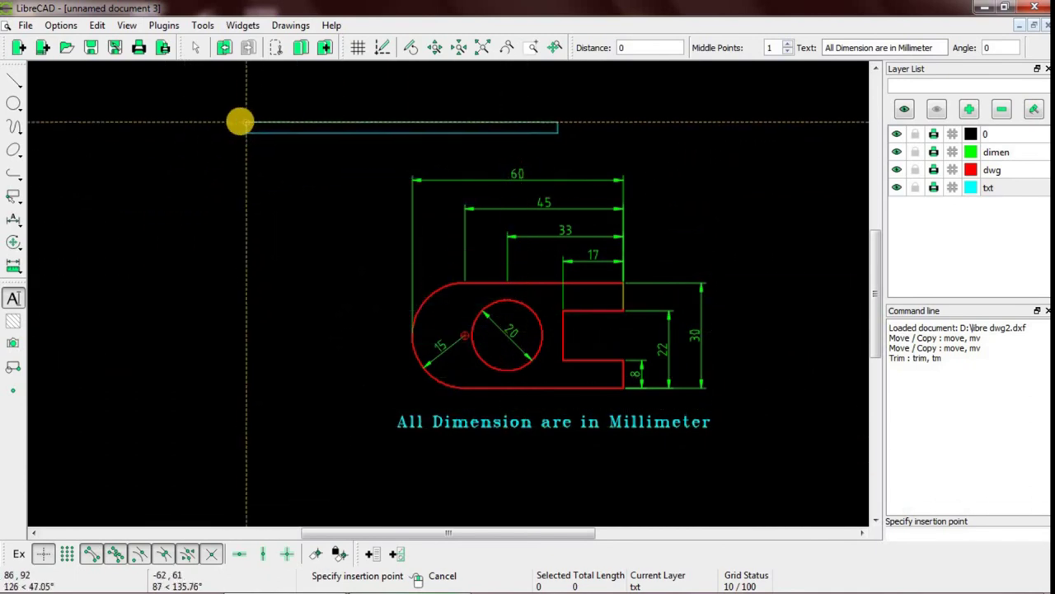
{"action": "right_click", "coordinate": [209, 134]}
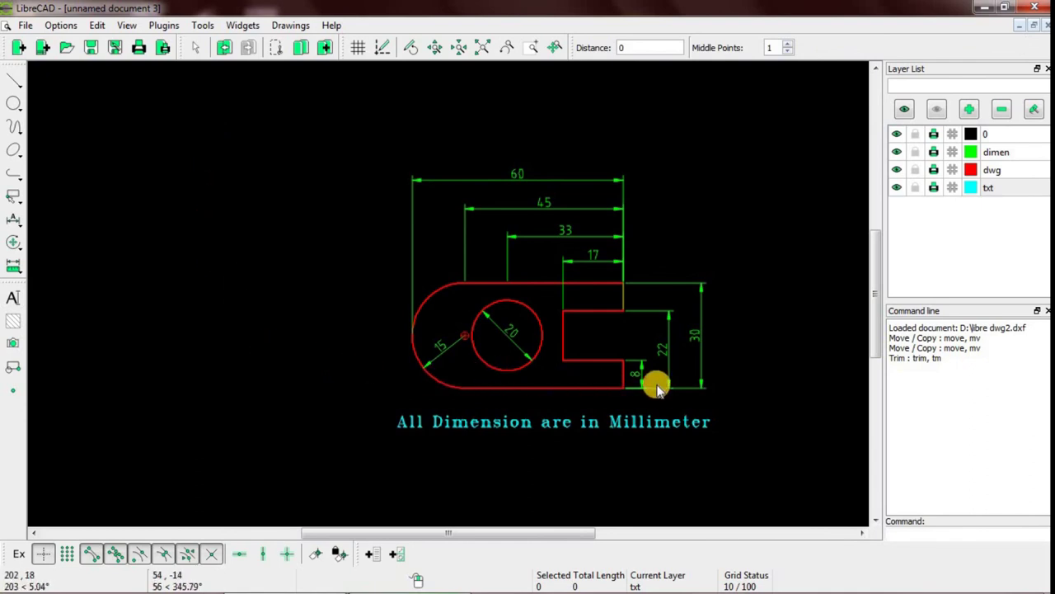
- Zoom and pan to frame the finished drawing, then bring up the File menu
{"action": "scroll", "coordinate": [646, 385], "scroll_direction": "up", "scroll_amount": 2}
{"action": "scroll", "coordinate": [646, 389], "scroll_direction": "up", "scroll_amount": 1}
{"action": "scroll", "coordinate": [582, 330], "scroll_direction": "down", "scroll_amount": 1}
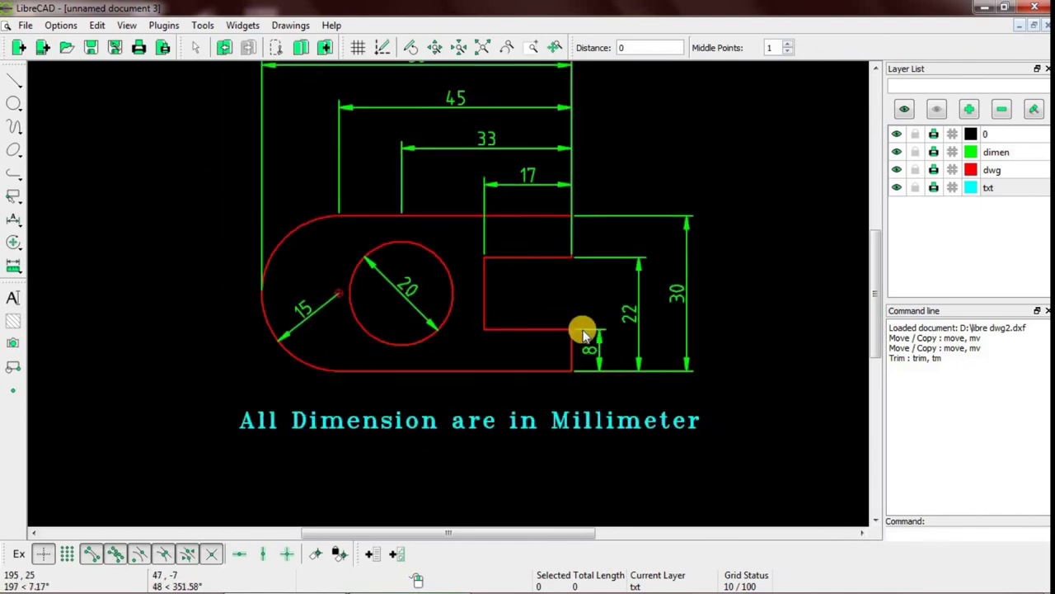
{"action": "scroll", "coordinate": [582, 330], "scroll_direction": "down", "scroll_amount": 1}
{"action": "scroll", "coordinate": [582, 331], "scroll_direction": "down", "scroll_amount": 1}
{"action": "scroll", "coordinate": [581, 332], "scroll_direction": "down", "scroll_amount": 1}
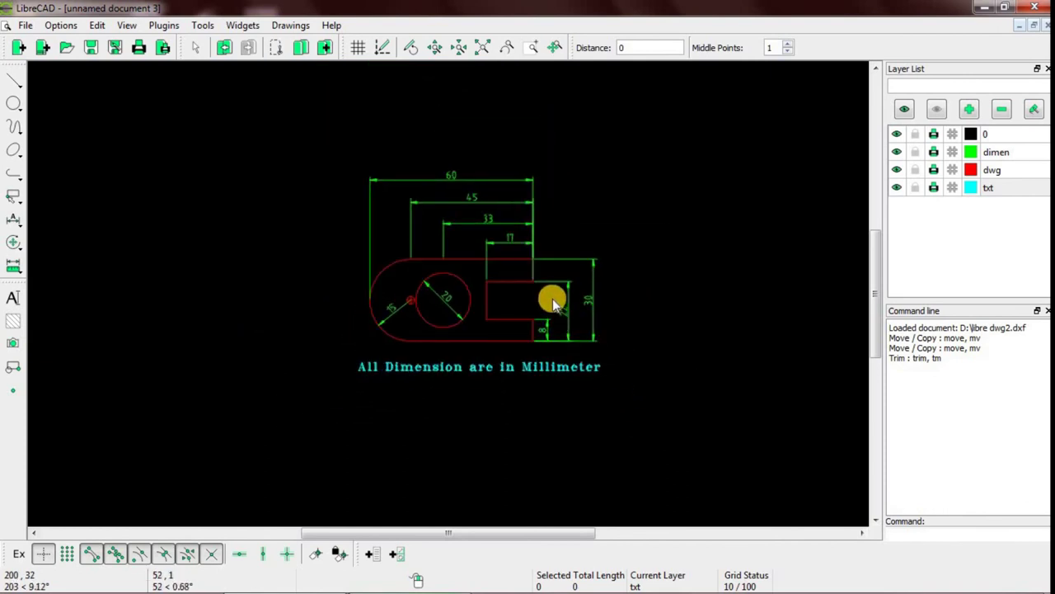
{"action": "scroll", "coordinate": [552, 298], "scroll_direction": "up", "scroll_amount": 1}
{"action": "scroll", "coordinate": [552, 301], "scroll_direction": "up", "scroll_amount": 1}
{"action": "scroll", "coordinate": [553, 299], "scroll_direction": "up", "scroll_amount": 1}
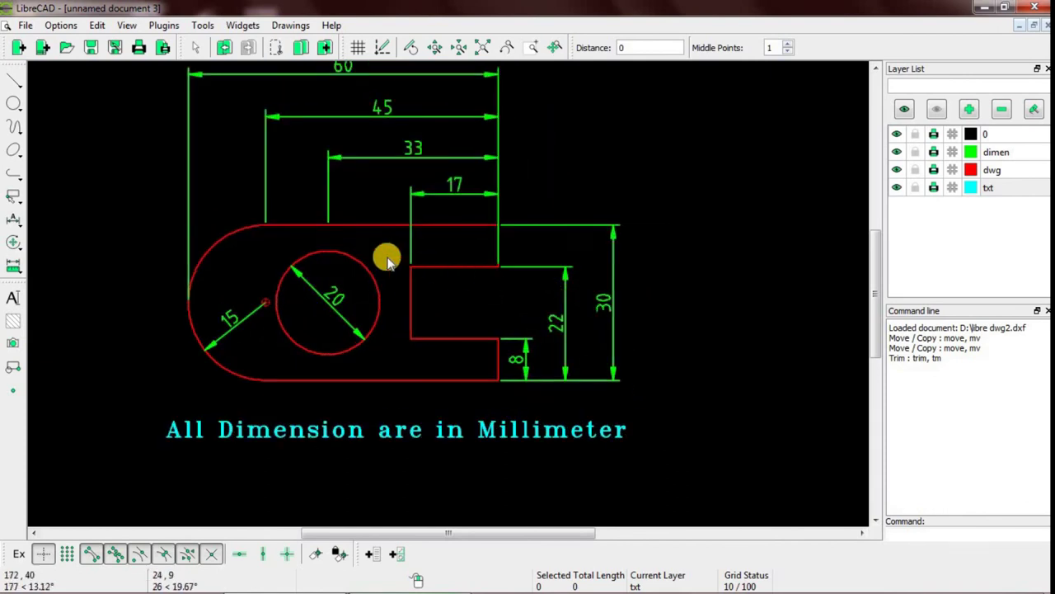
{"action": "mouse_move", "coordinate": [384, 257]}
{"action": "middle_mouse_down"}
{"action": "mouse_move", "coordinate": [407, 279]}
{"action": "mouse_move", "coordinate": [489, 292]}
{"action": "mouse_move", "coordinate": [478, 294]}
{"action": "middle_mouse_up"}
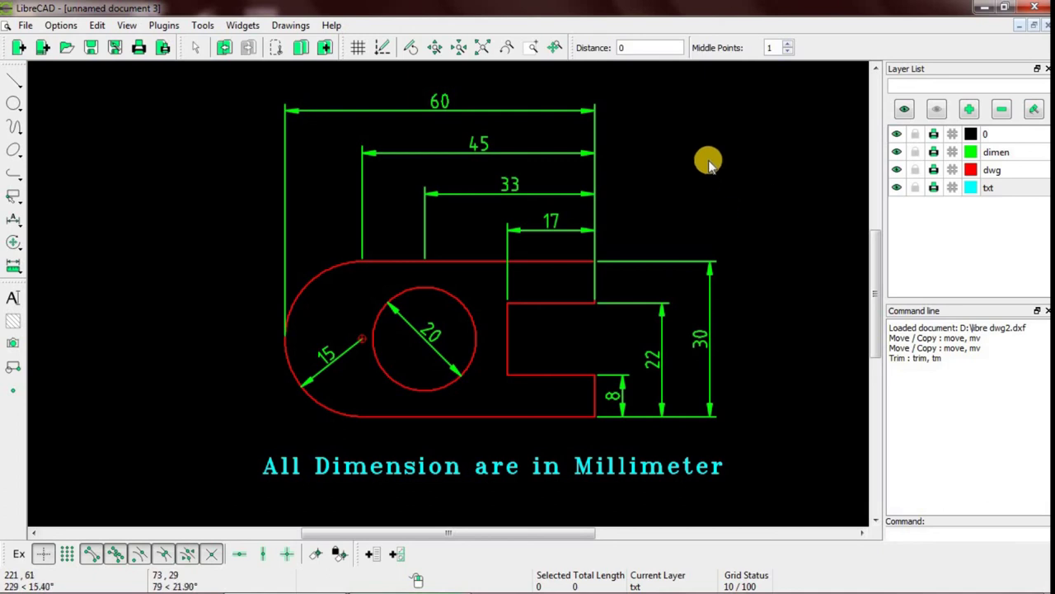
{"action": "left_click", "coordinate": [26, 26]}
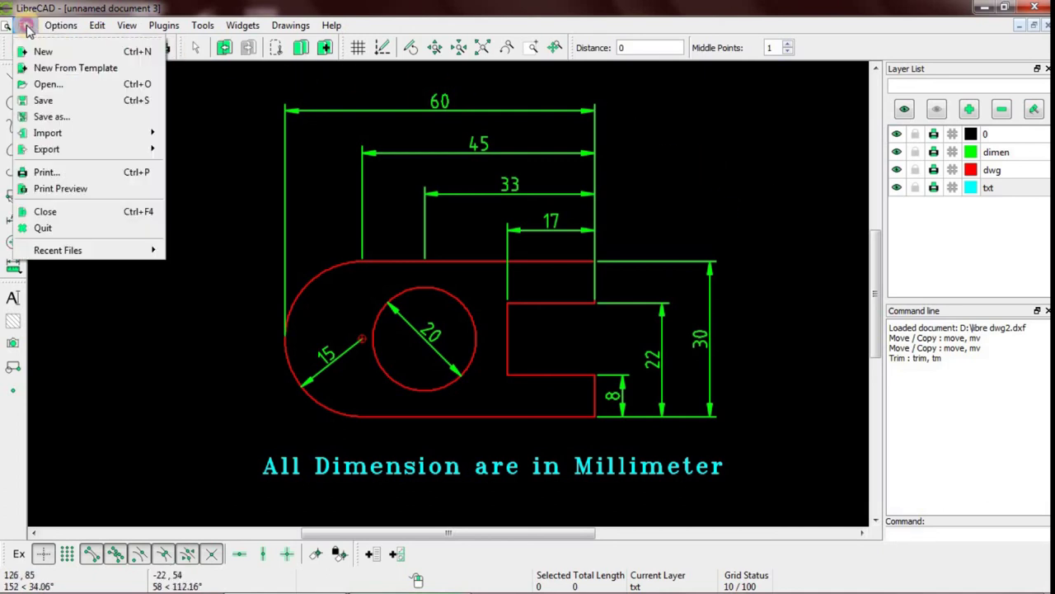
- Open the Save Drawing As dialog (DXF 2007), then close it without saving
{"action": "left_click", "coordinate": [102, 104]}
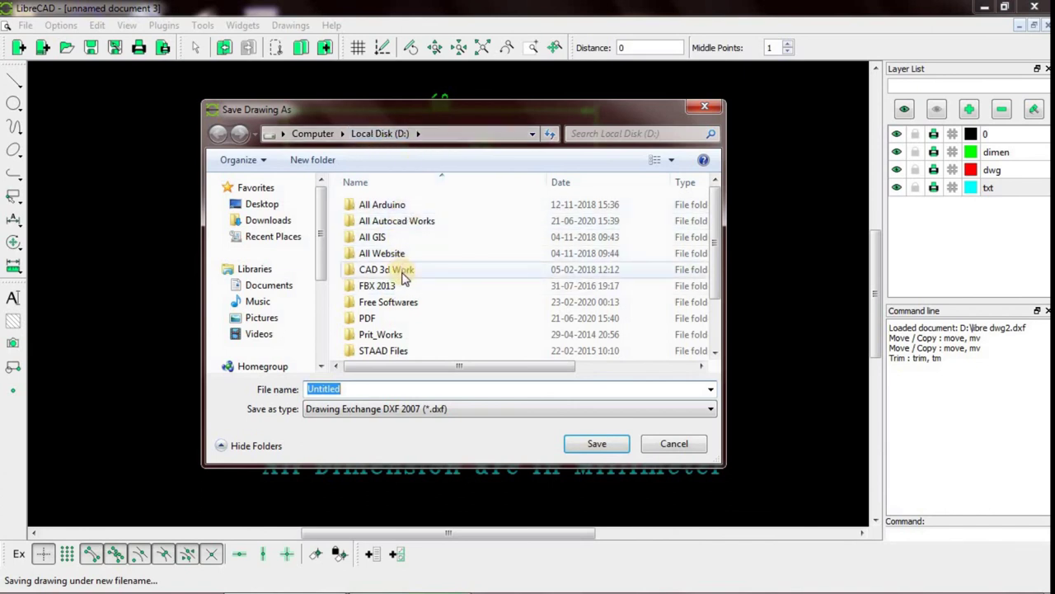
{"action": "left_click", "coordinate": [675, 445]}
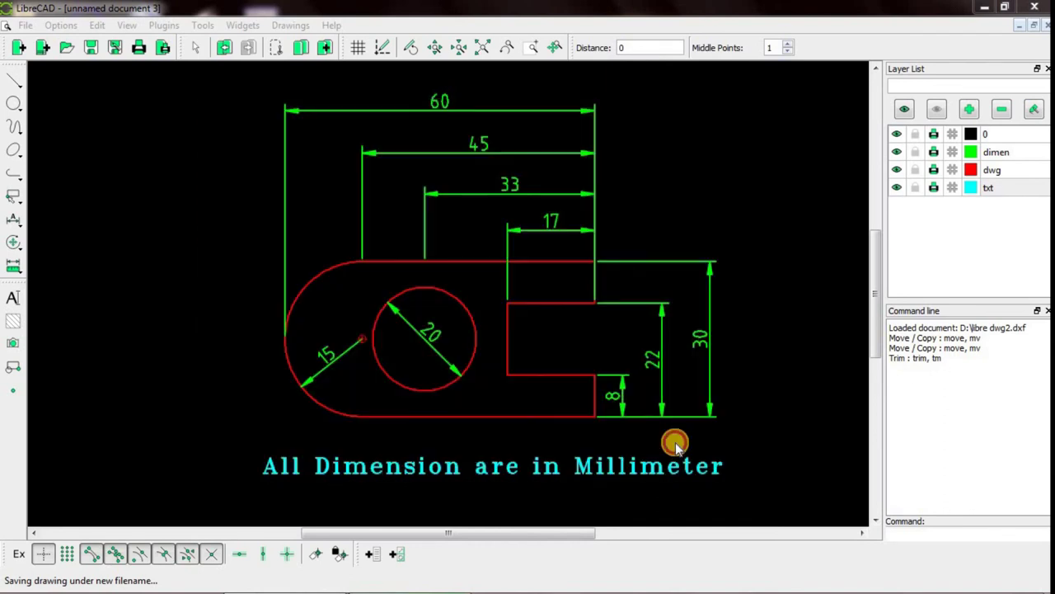